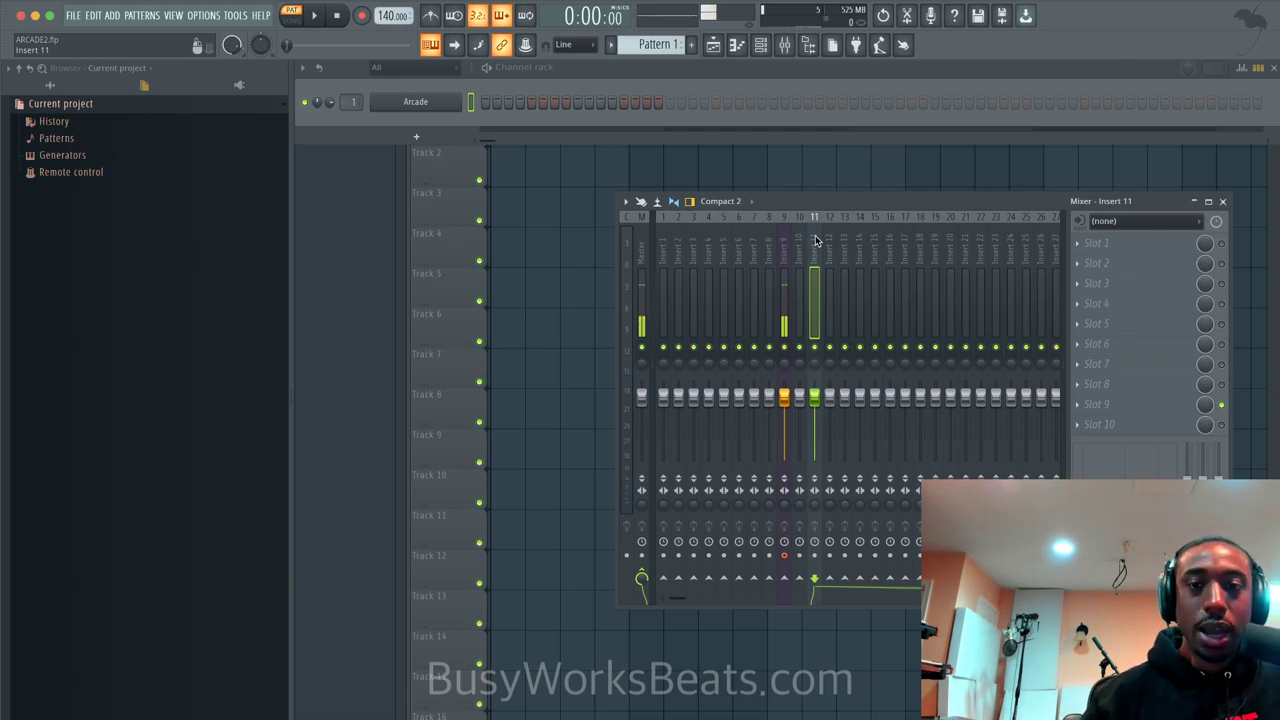
Open the Arcade plugin and show its note kits in Search
{"action": "left_click", "coordinate": [451, 103]}
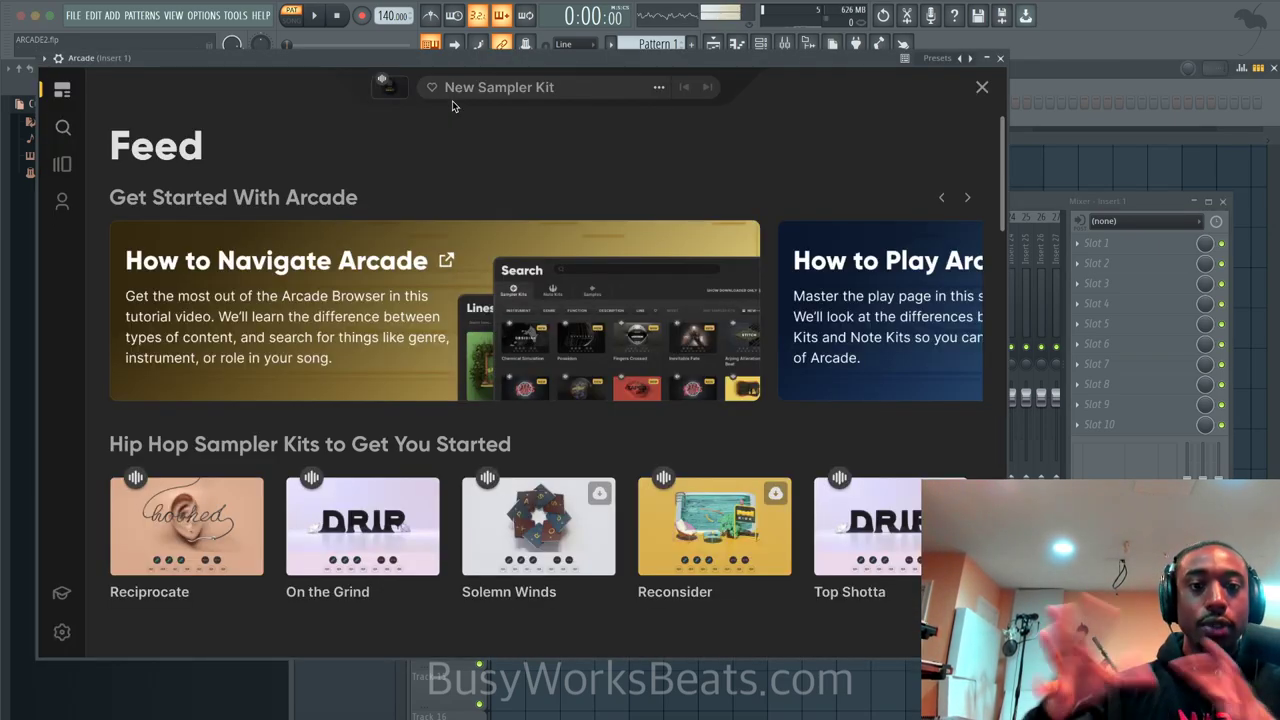
{"action": "left_click", "coordinate": [66, 133]}
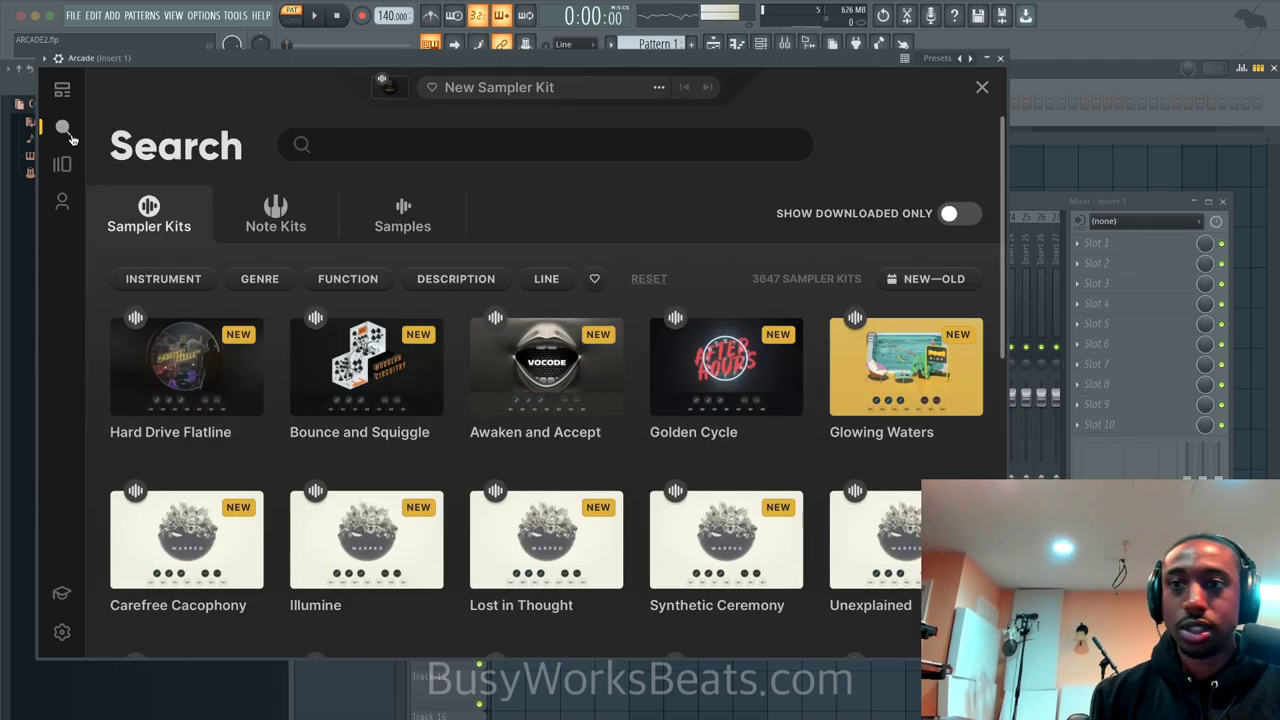
{"action": "left_click", "coordinate": [276, 224]}
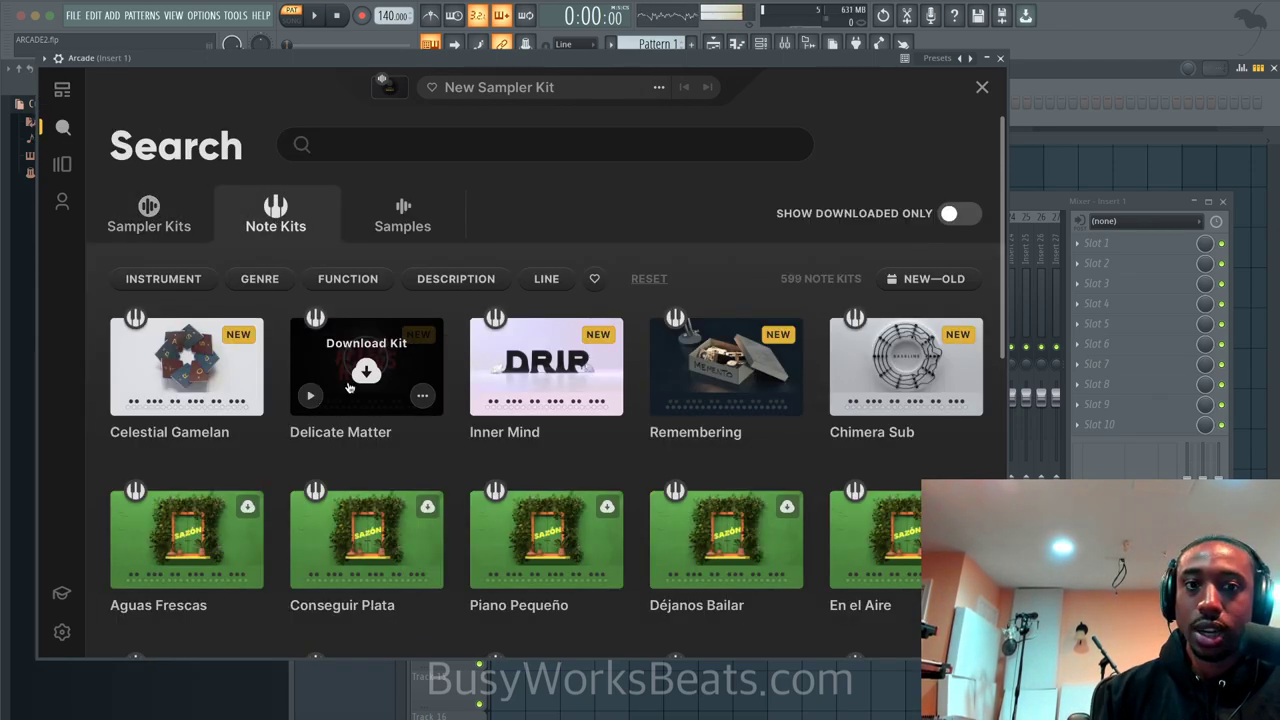
Check the note kits, samples and sampler kits stored in Your Stuff
{"action": "left_click", "coordinate": [62, 201]}
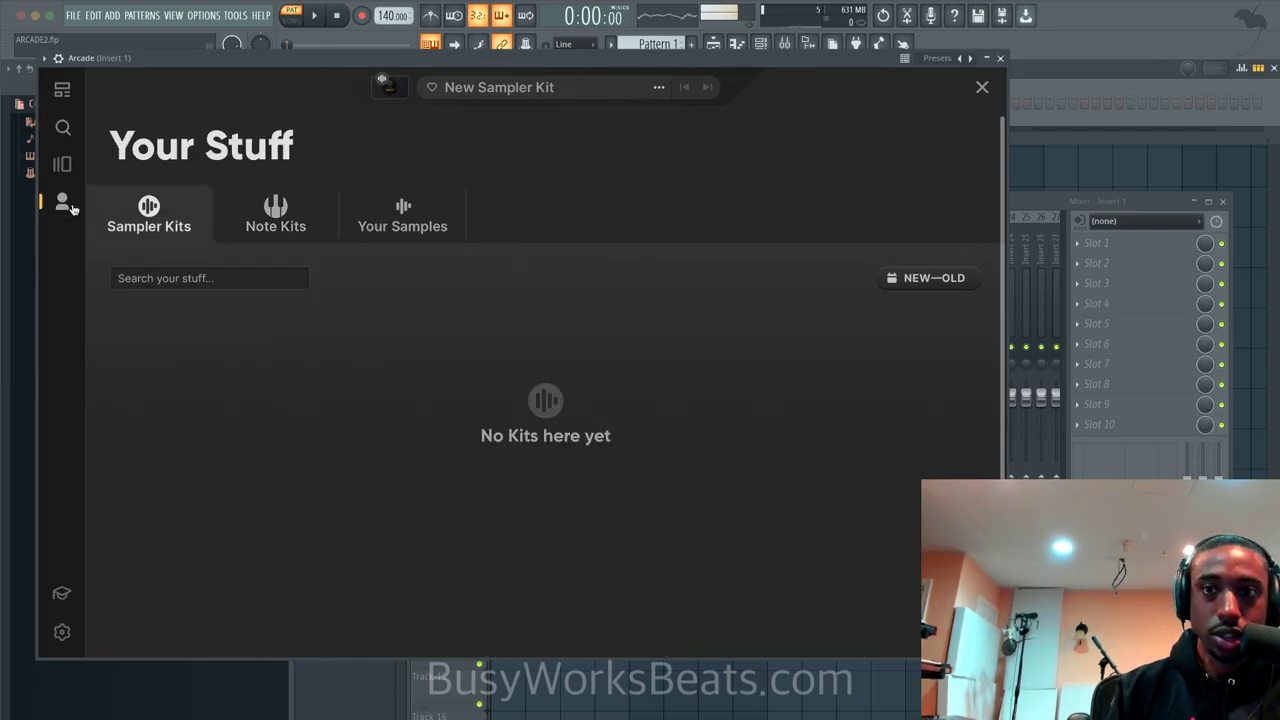
{"action": "left_click", "coordinate": [275, 219]}
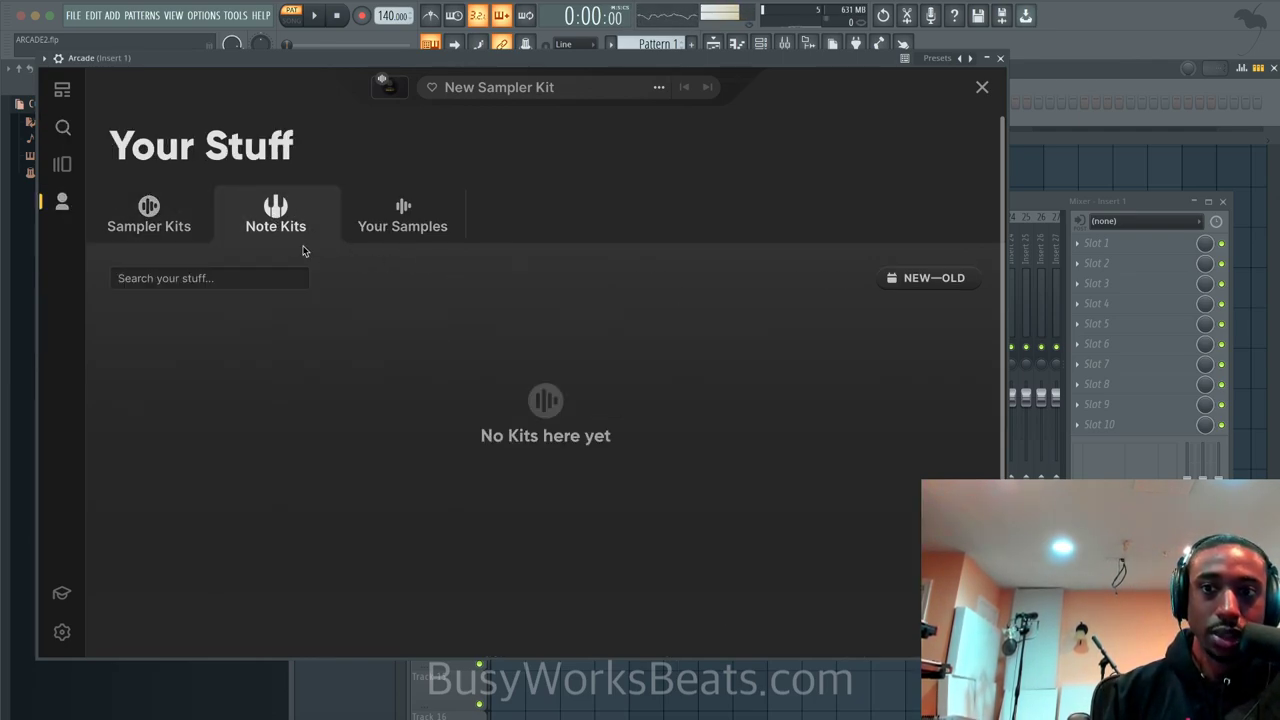
{"action": "left_click", "coordinate": [386, 223]}
{"action": "left_click", "coordinate": [150, 218]}
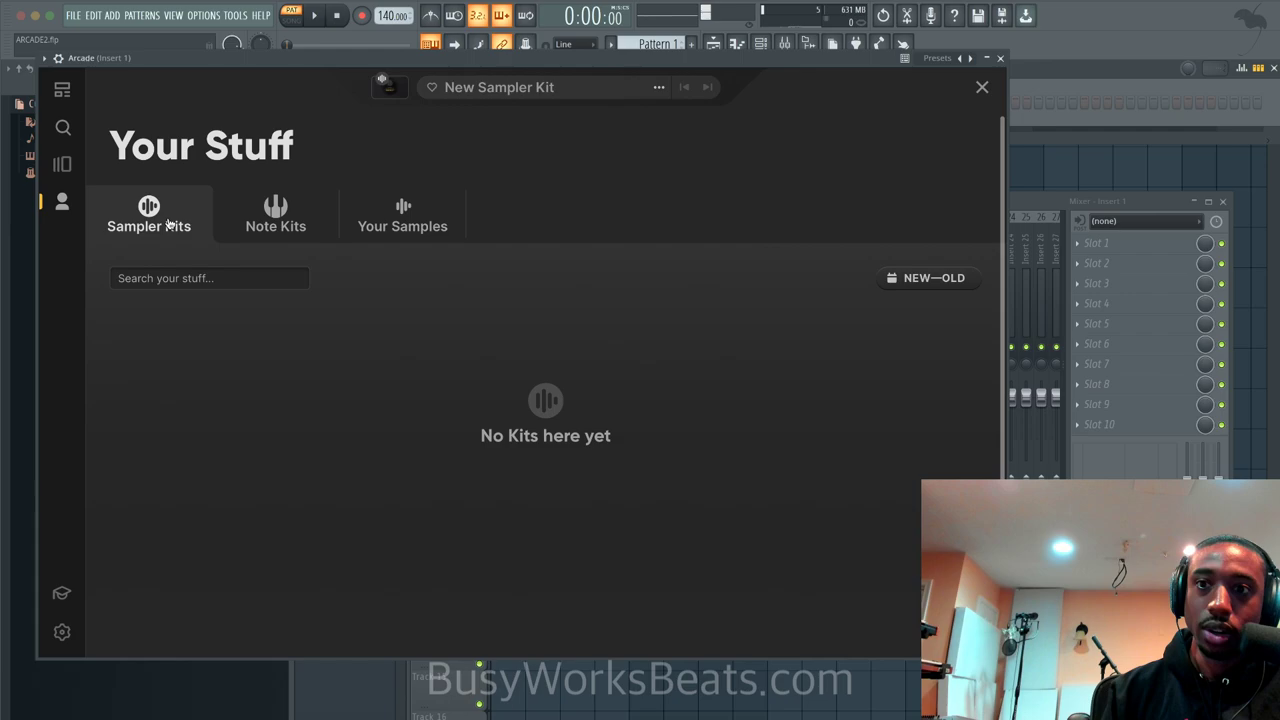
Return to the note kit search and download the Delicate Matter kit
{"action": "left_click", "coordinate": [60, 131]}
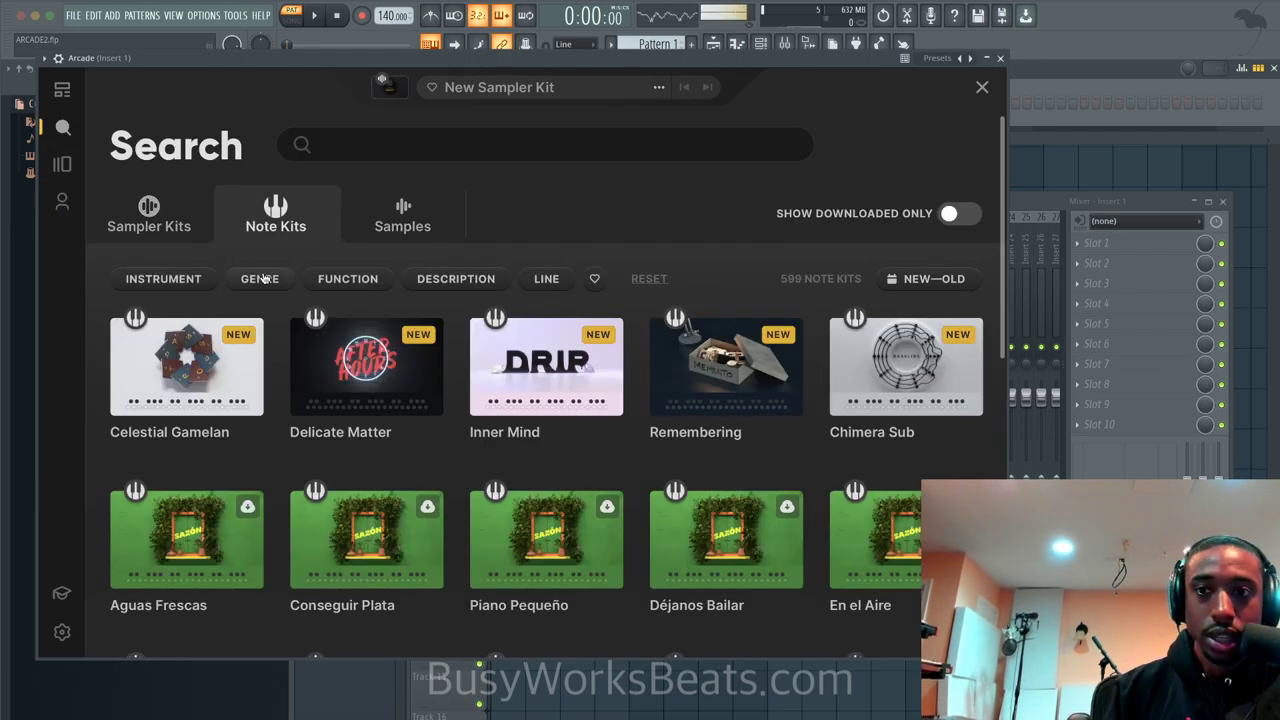
{"action": "left_click", "coordinate": [179, 282]}
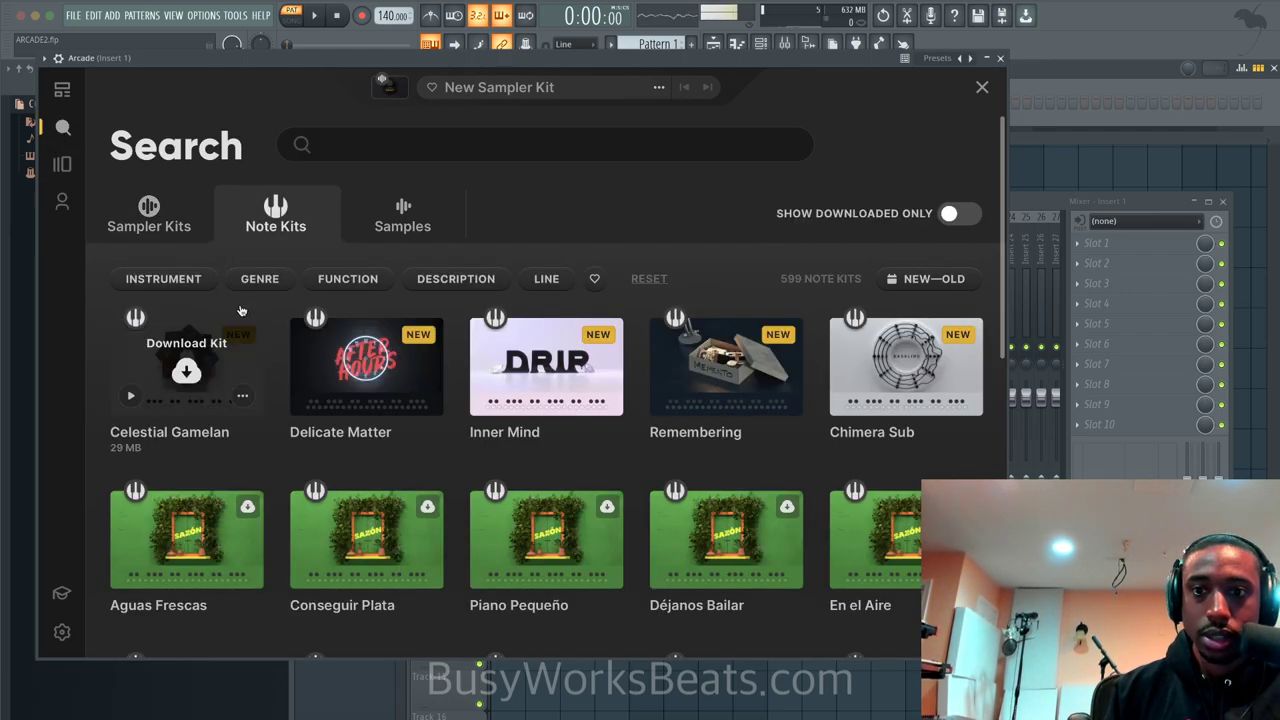
{"action": "left_click", "coordinate": [349, 432]}
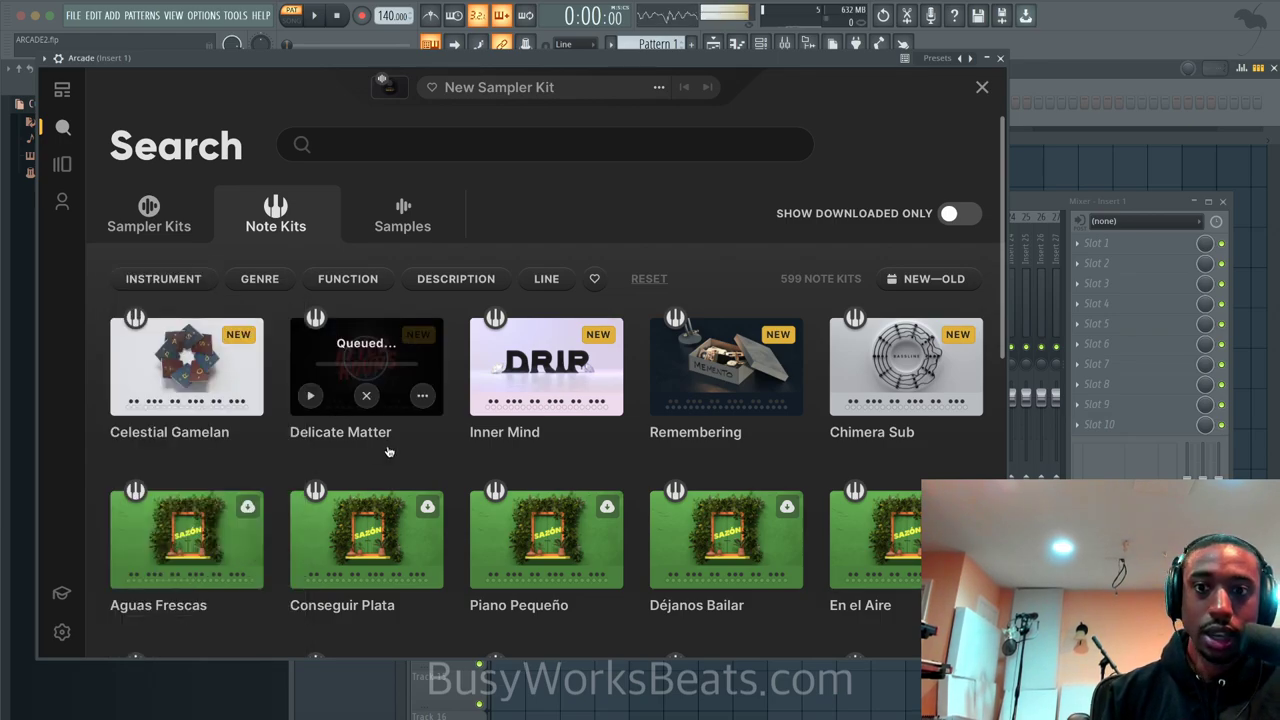
Preview the Delicate Matter, Remembering and Inner Mind note kits
{"action": "left_click", "coordinate": [311, 397]}
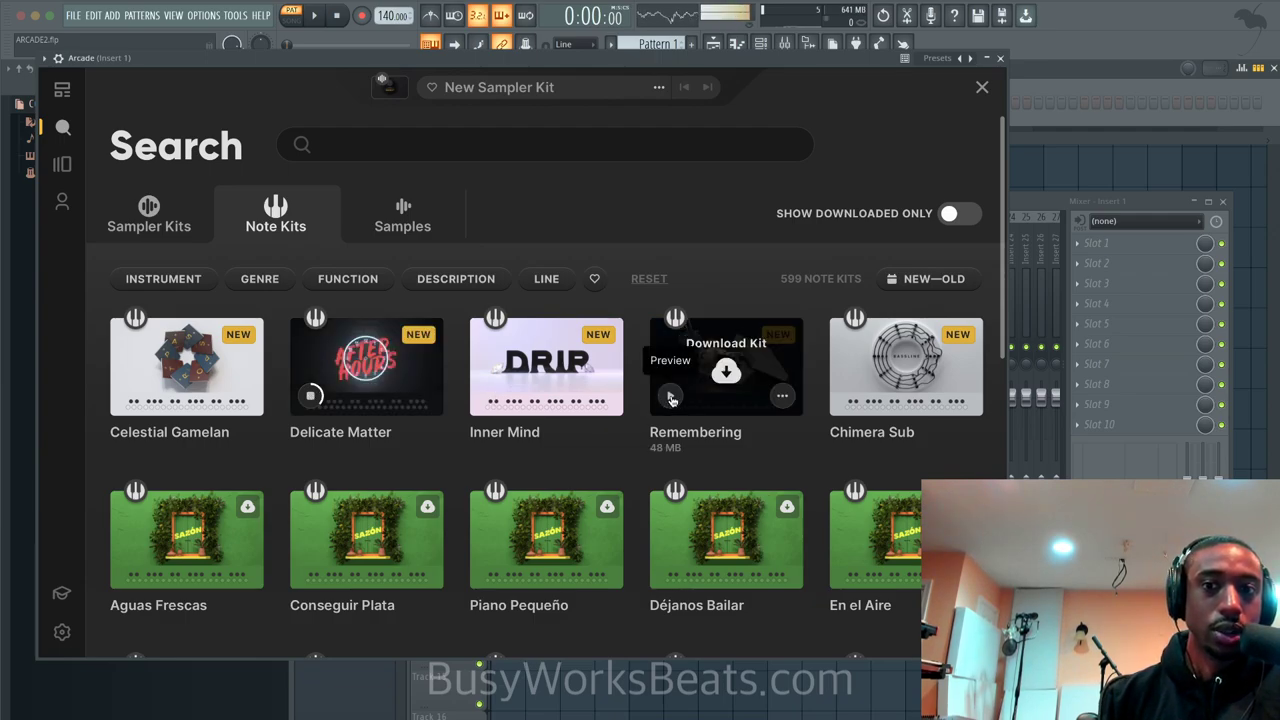
{"action": "left_click", "coordinate": [672, 399]}
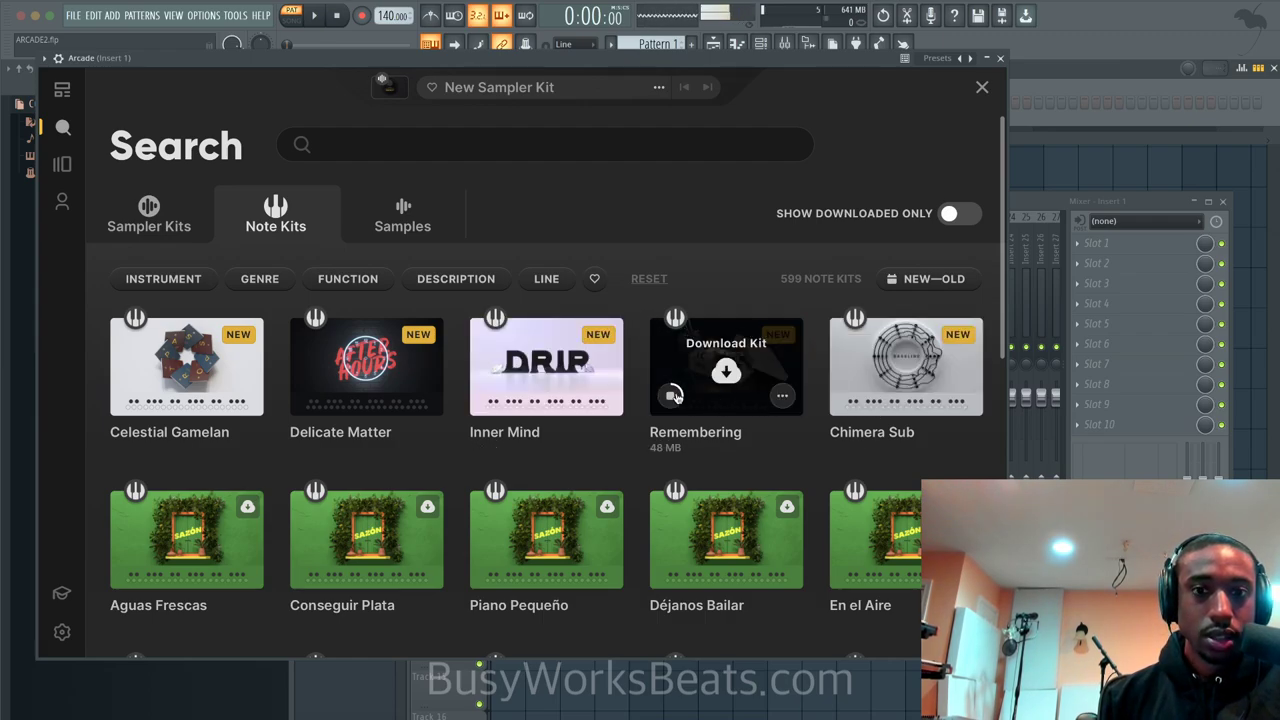
{"action": "left_click", "coordinate": [490, 396]}
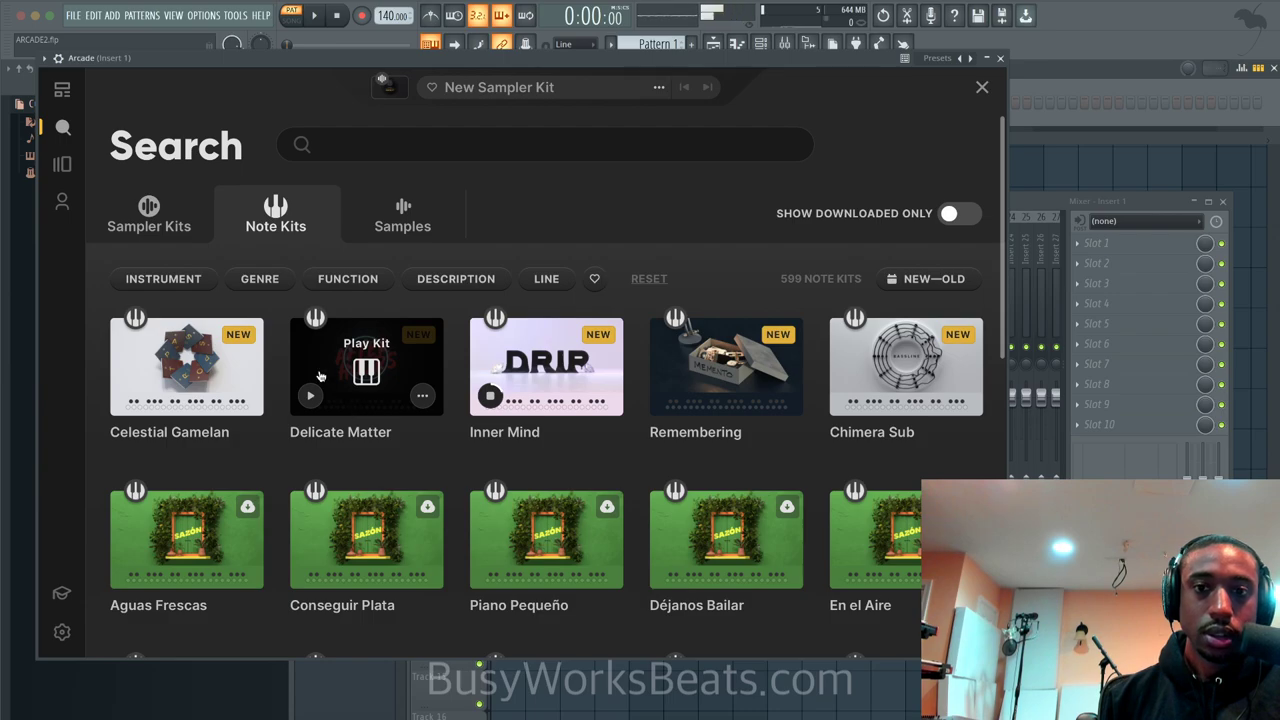
Filter the note kits by Guitar instrument and R&B genre, and preview the Forgotten Lands kit
{"action": "left_click", "coordinate": [193, 277]}
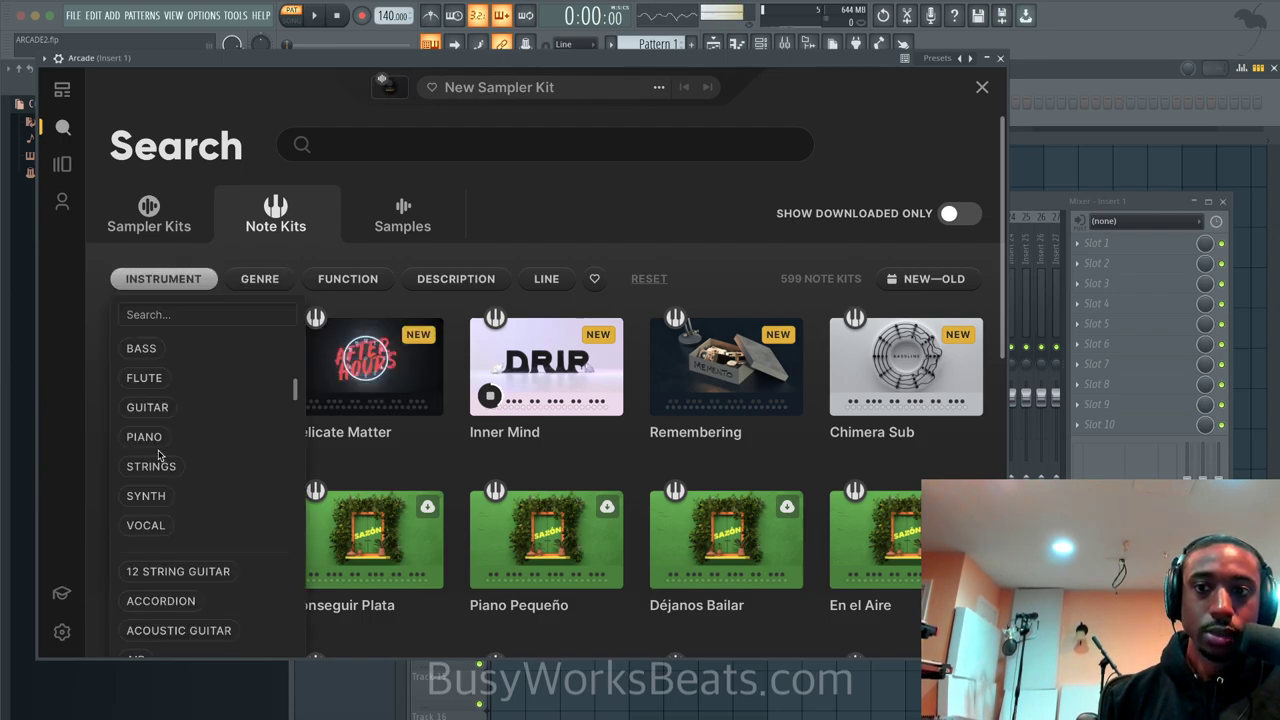
{"action": "left_click", "coordinate": [160, 408]}
{"action": "left_click", "coordinate": [264, 279]}
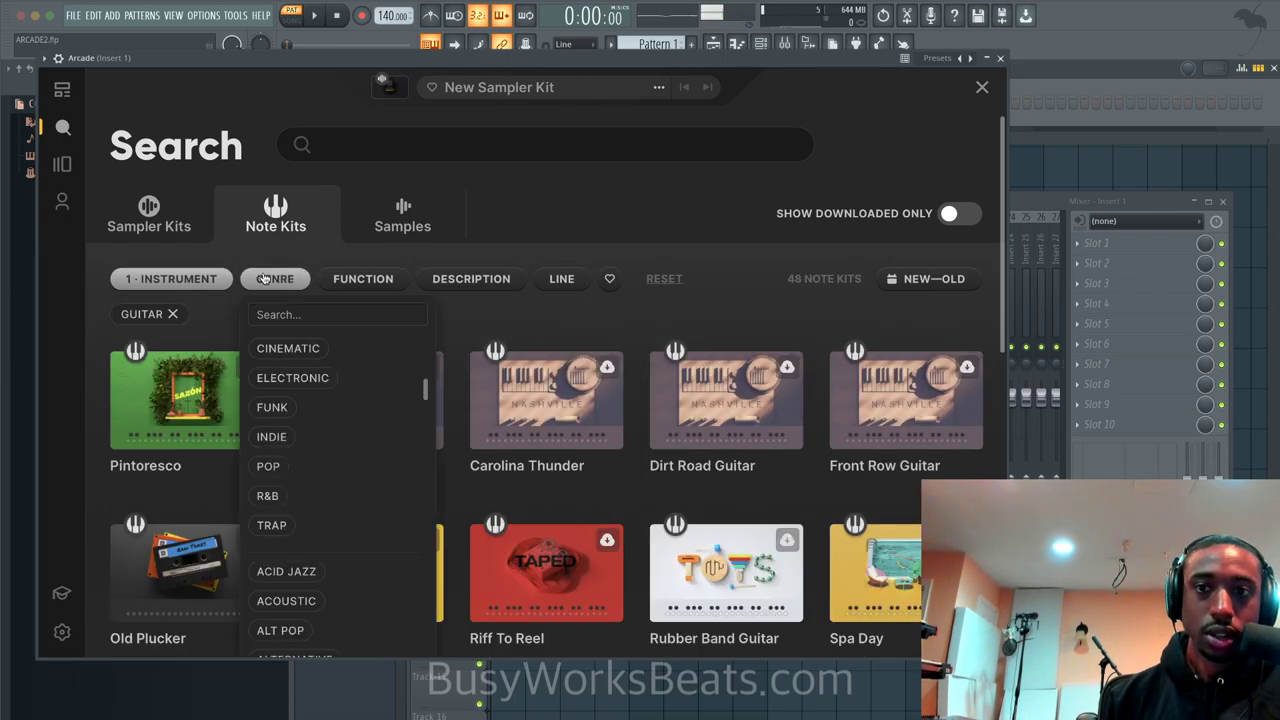
{"action": "left_click", "coordinate": [272, 500]}
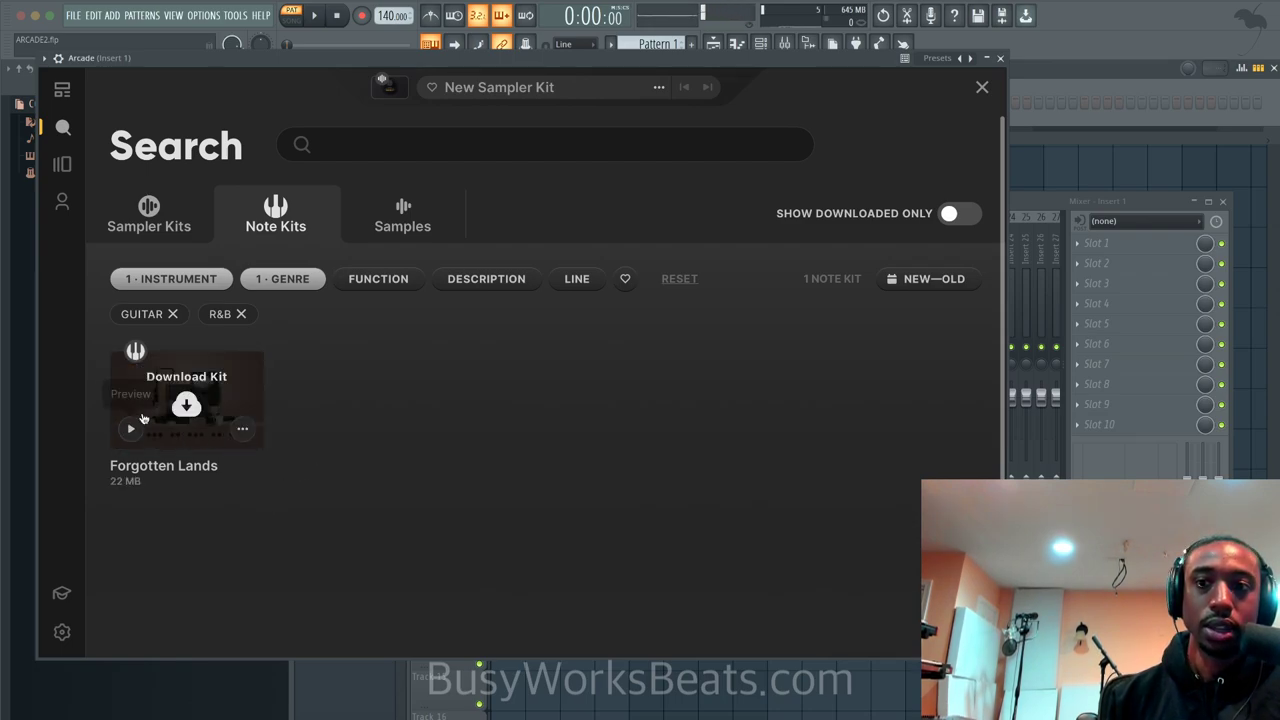
{"action": "left_click", "coordinate": [131, 430]}
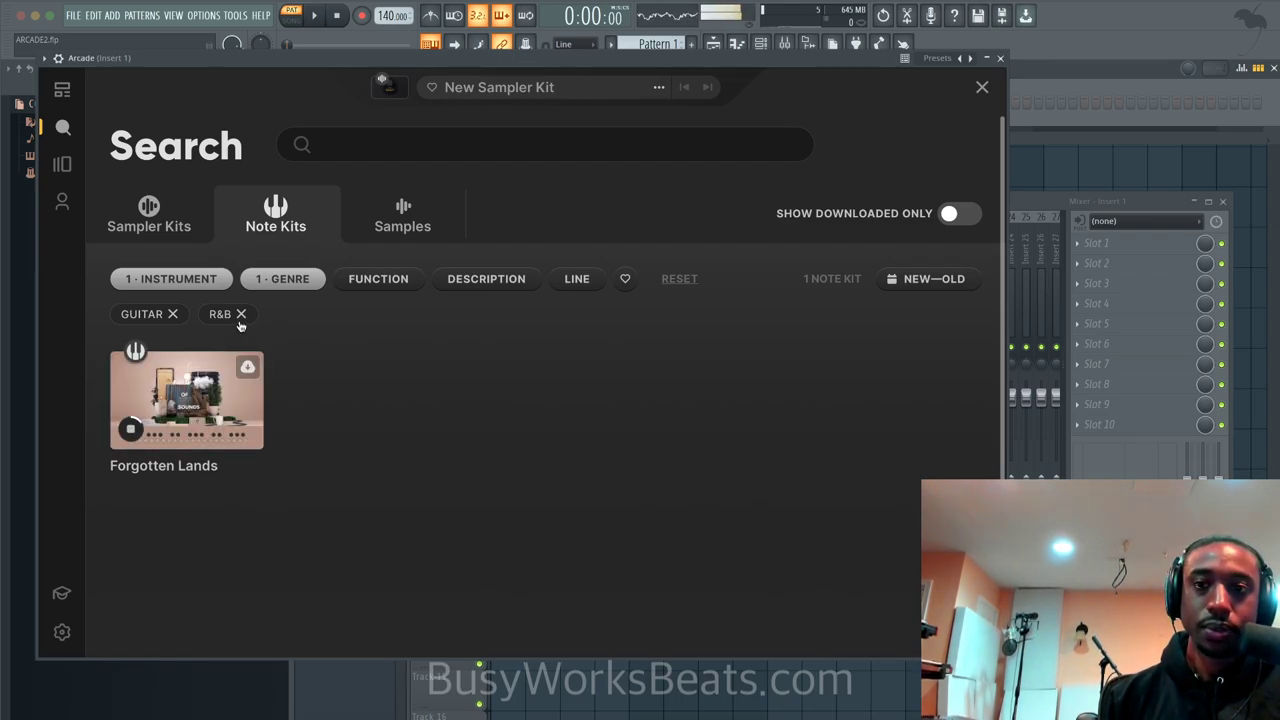
Remove the Guitar filter and preview the R&B kits Steel Striker, Martian Engines and Air Pipes
{"action": "left_click", "coordinate": [178, 314]}
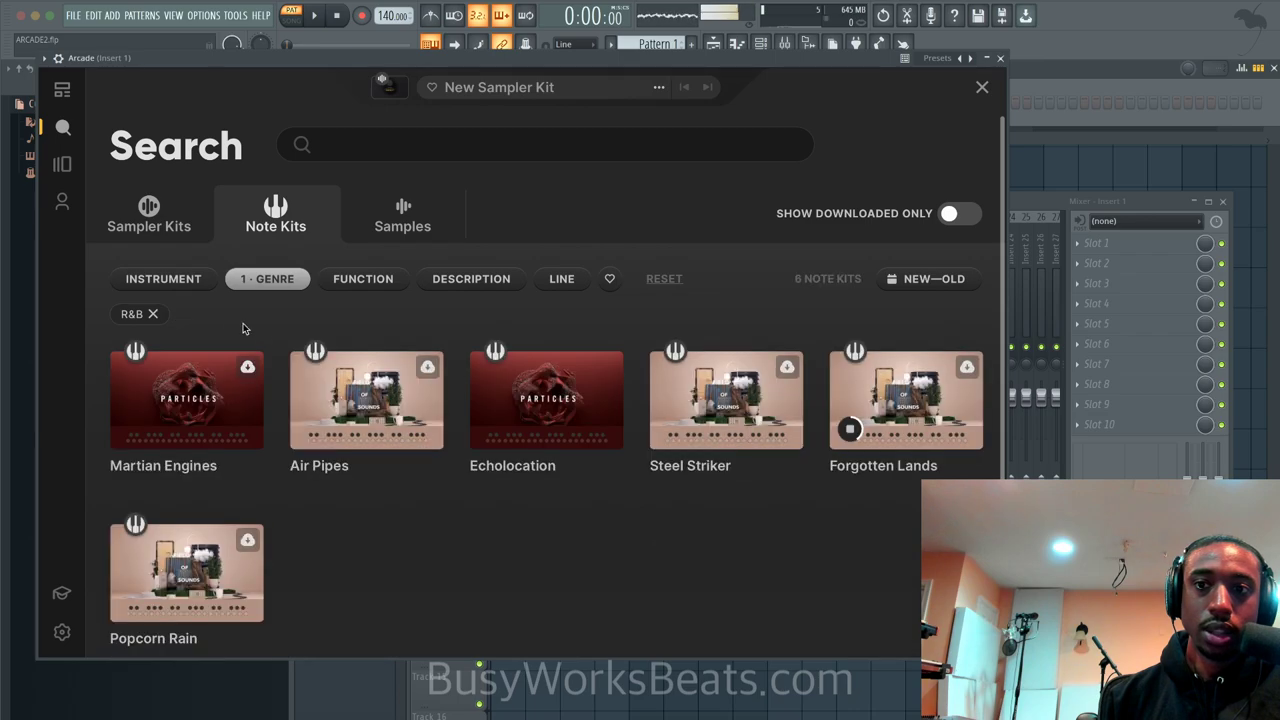
{"action": "scroll", "coordinate": [488, 480], "scroll_direction": "down", "scroll_amount": 1}
{"action": "scroll", "coordinate": [488, 480], "scroll_direction": "up", "scroll_amount": 1}
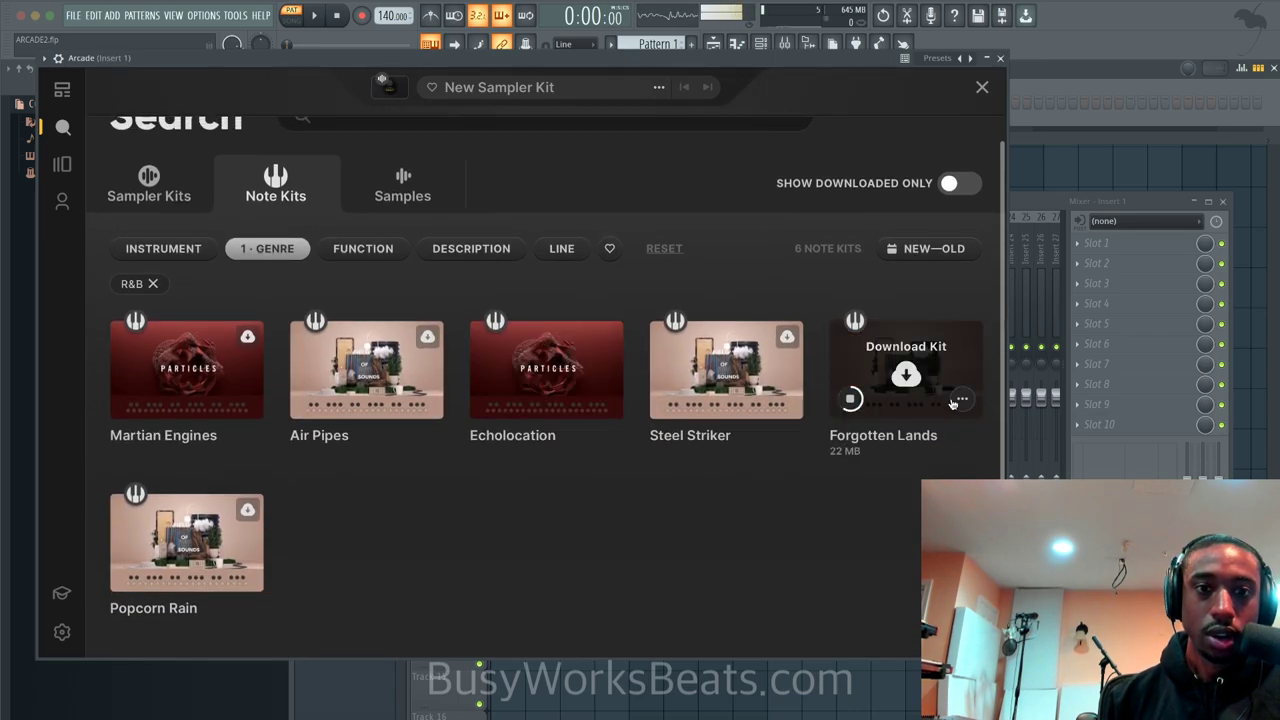
{"action": "left_click", "coordinate": [671, 397]}
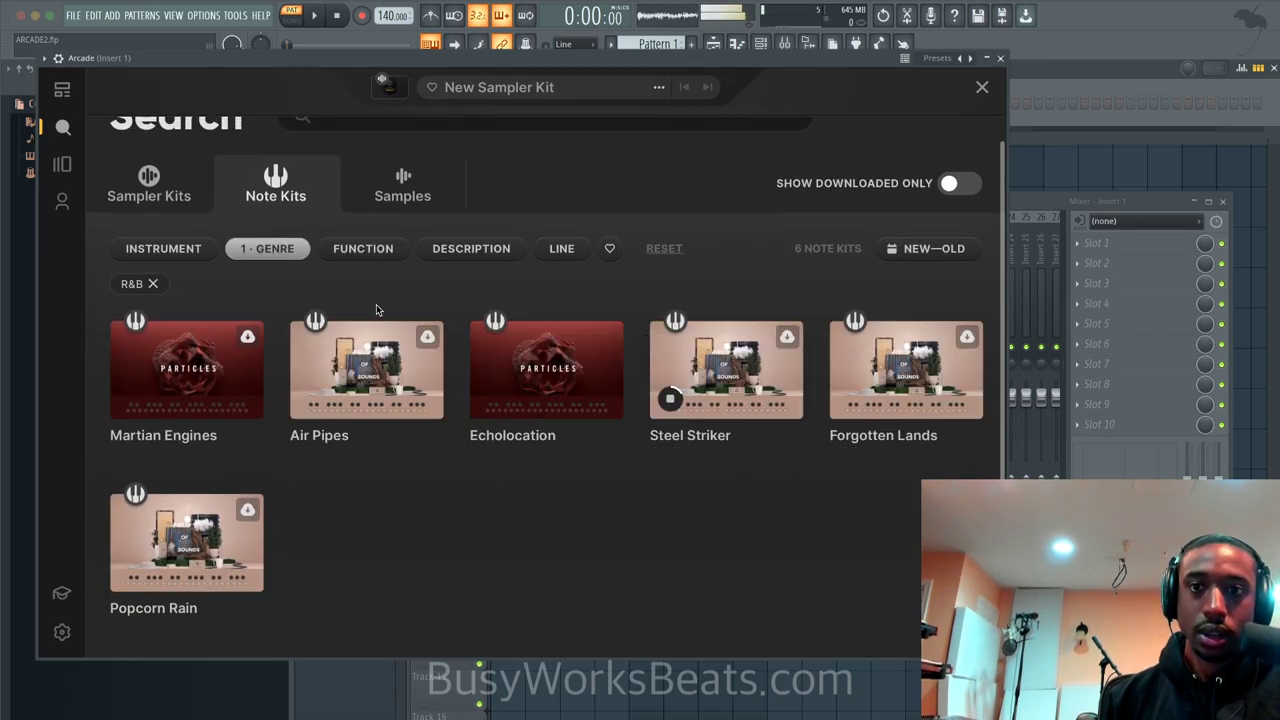
{"action": "left_click", "coordinate": [133, 399]}
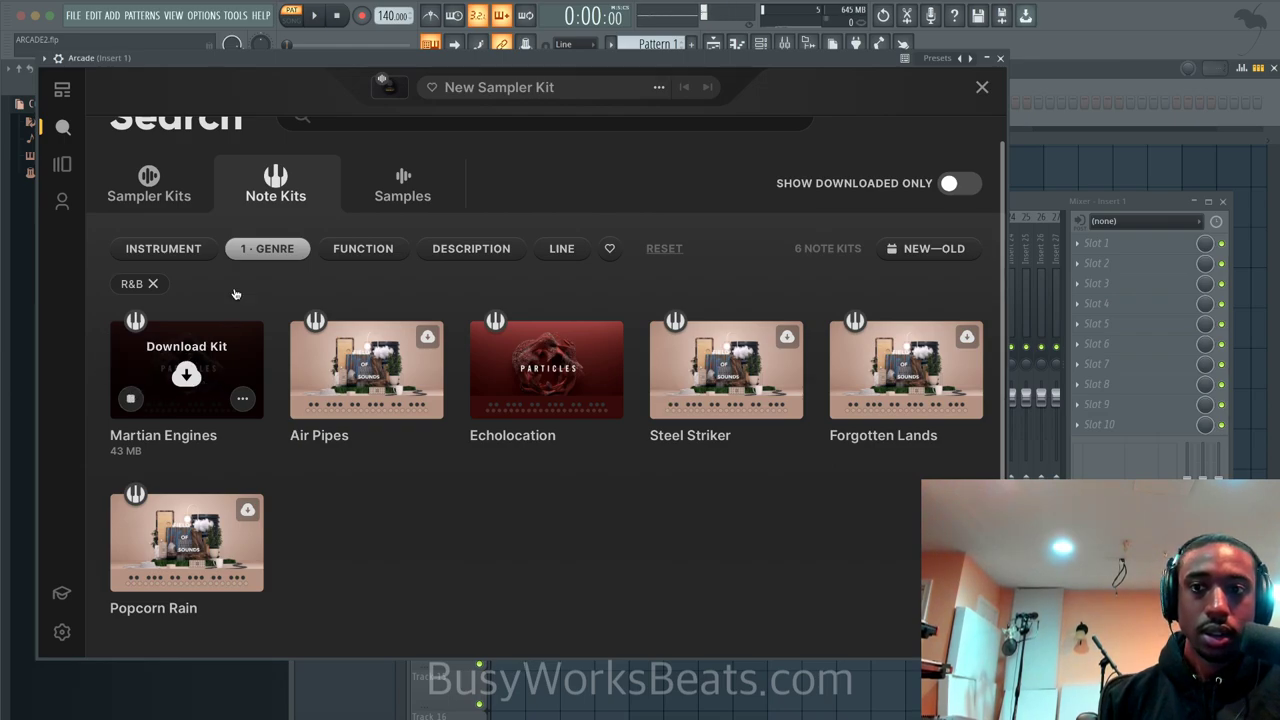
{"action": "left_click", "coordinate": [310, 399]}
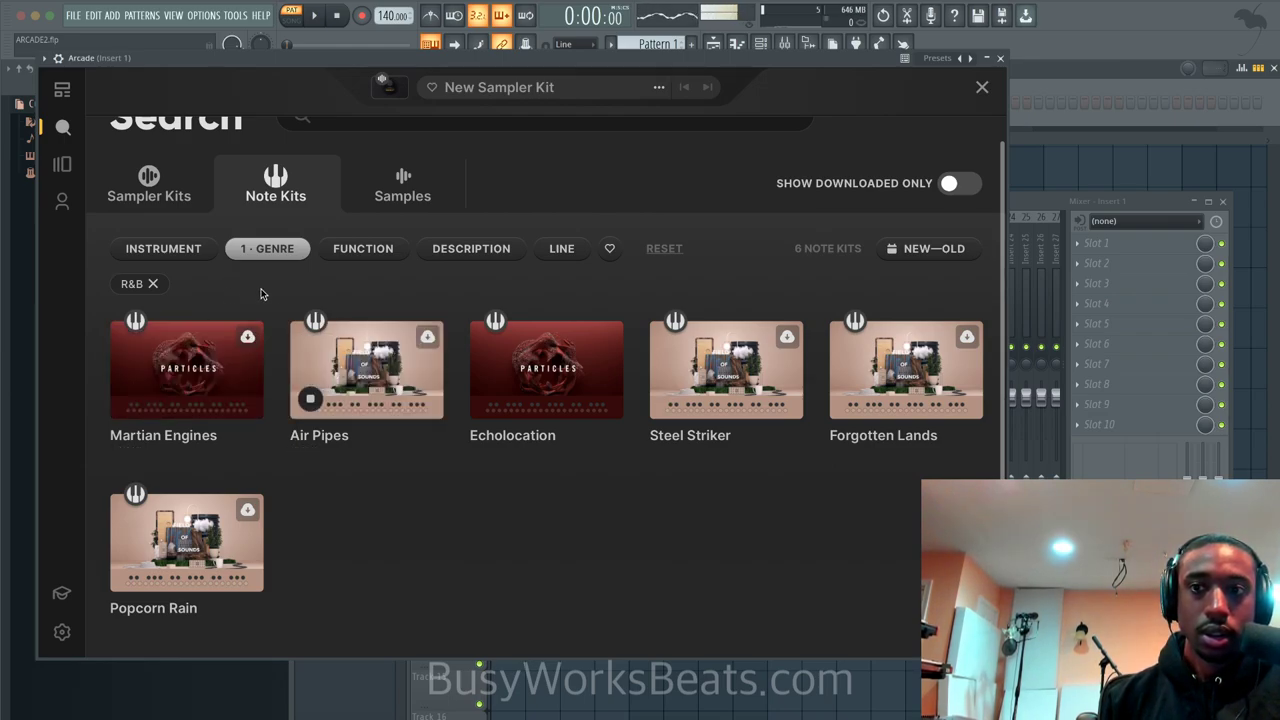
Remove the R&B genre filter and filter the note kits by Guitar instrument instead
{"action": "left_click", "coordinate": [200, 247]}
{"action": "left_click", "coordinate": [258, 251]}
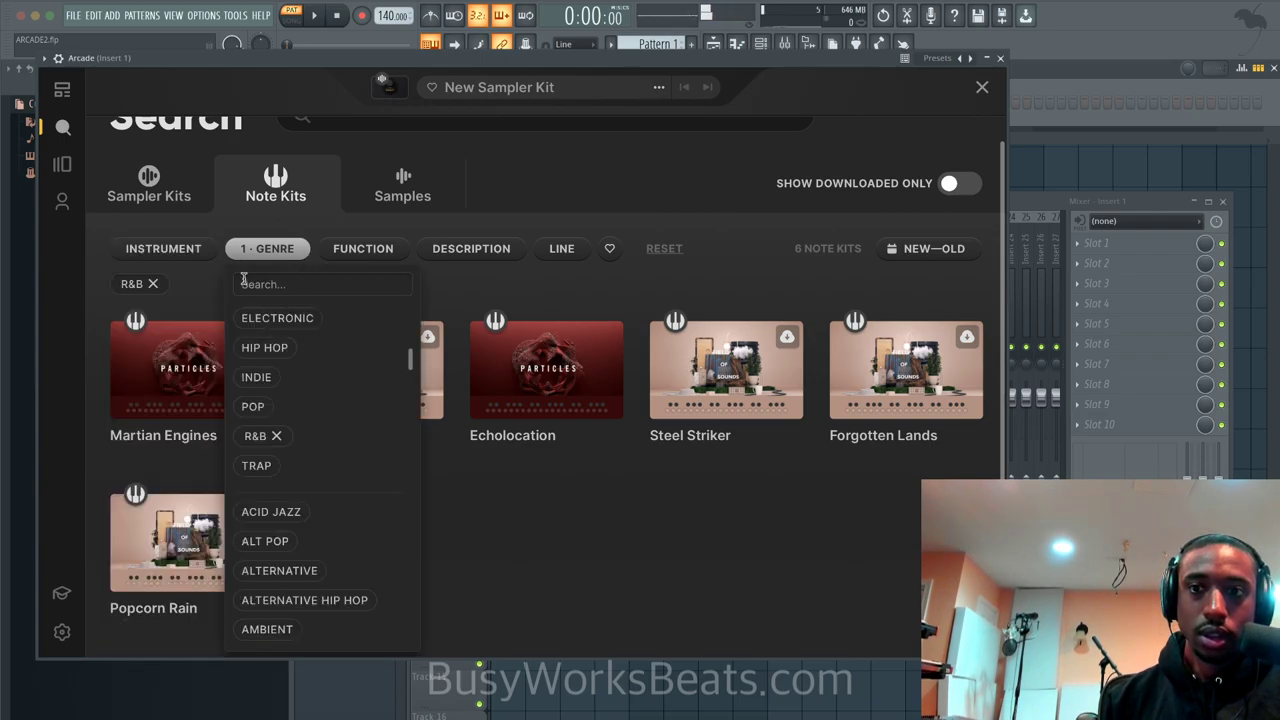
{"action": "left_click", "coordinate": [277, 436]}
{"action": "left_click", "coordinate": [183, 250]}
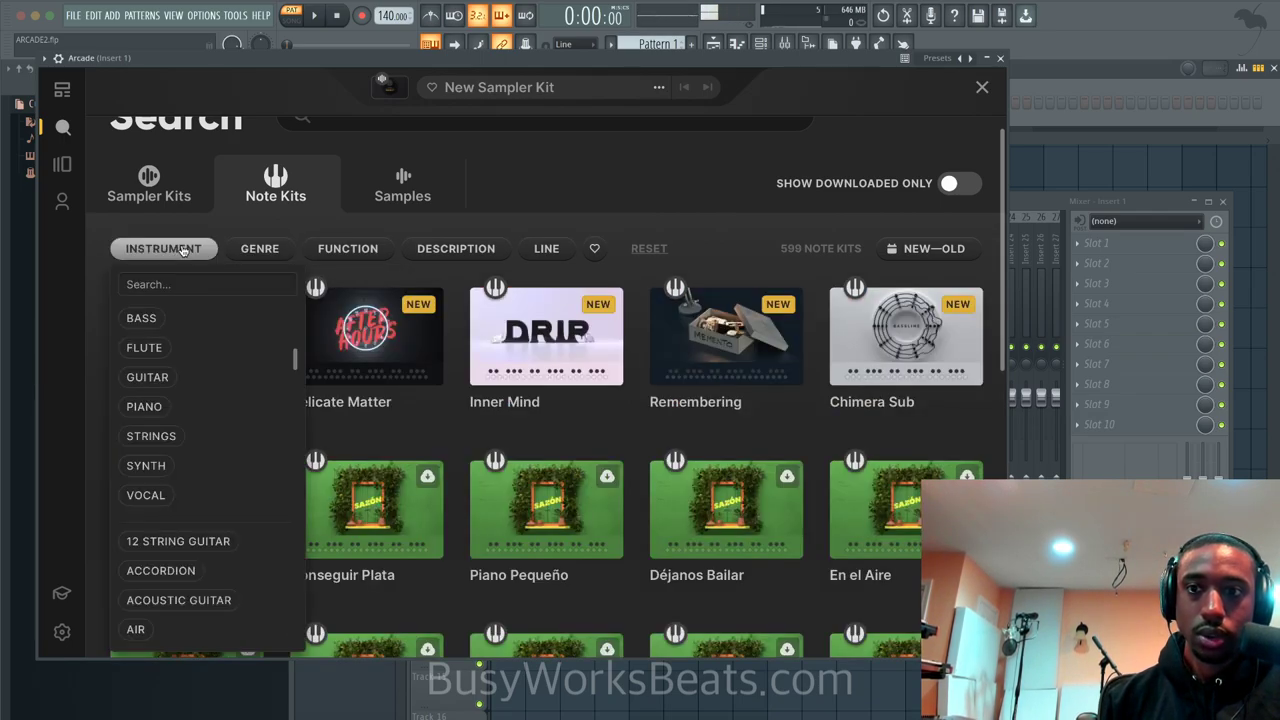
{"action": "left_click", "coordinate": [147, 378]}
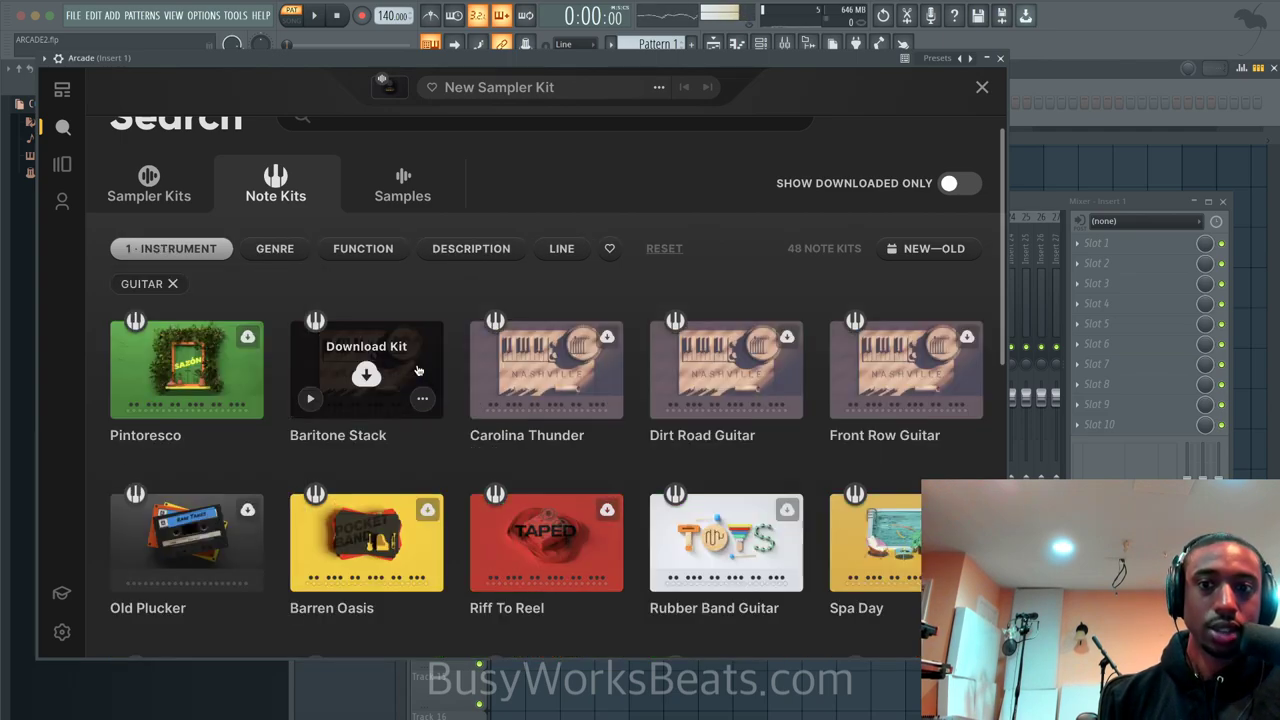
Find the Somewhere Nice kit among the guitar note kits, preview it and load it
{"action": "scroll", "coordinate": [400, 540], "scroll_direction": "down", "scroll_amount": 2}
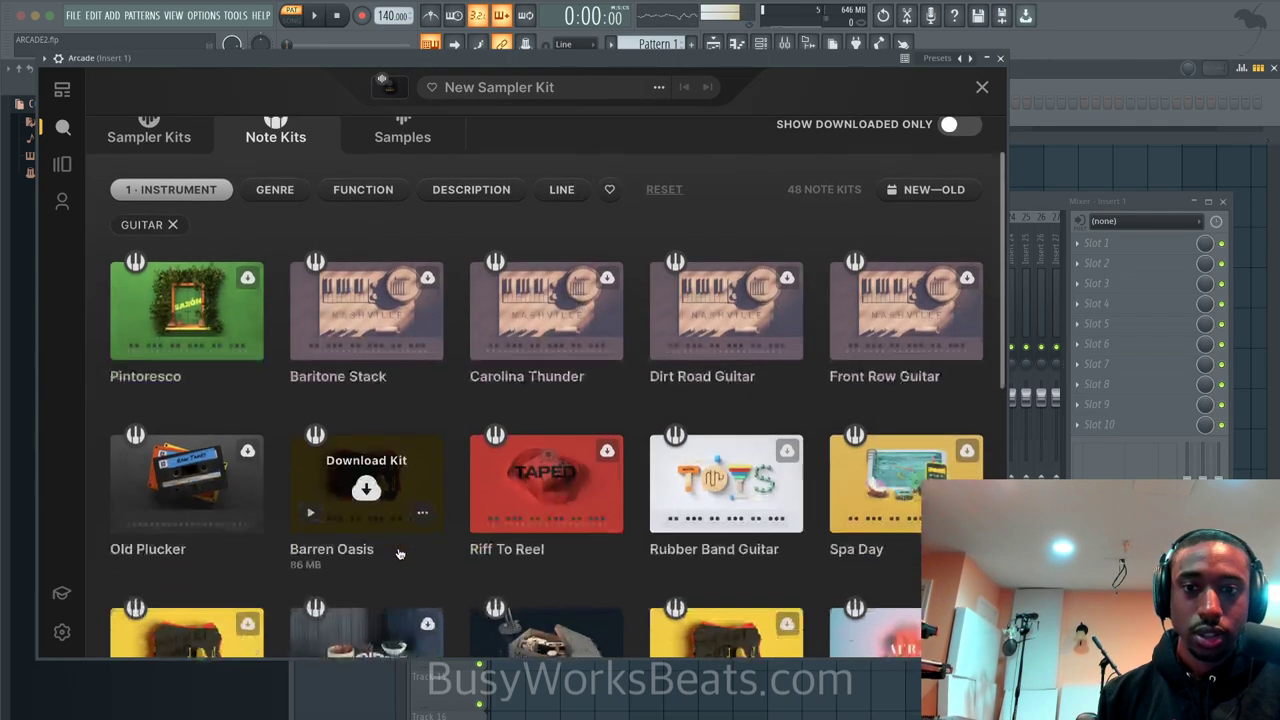
{"action": "scroll", "coordinate": [604, 411], "scroll_direction": "down", "scroll_amount": 2}
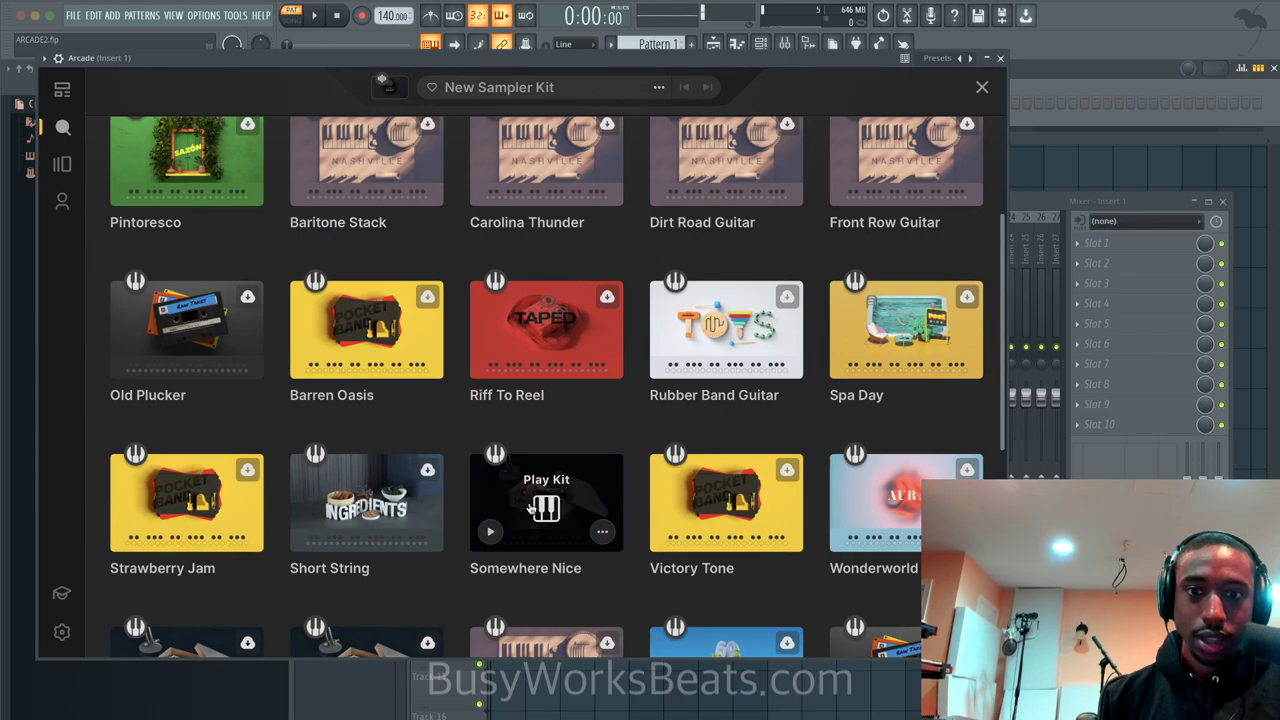
{"action": "left_click", "coordinate": [490, 531]}
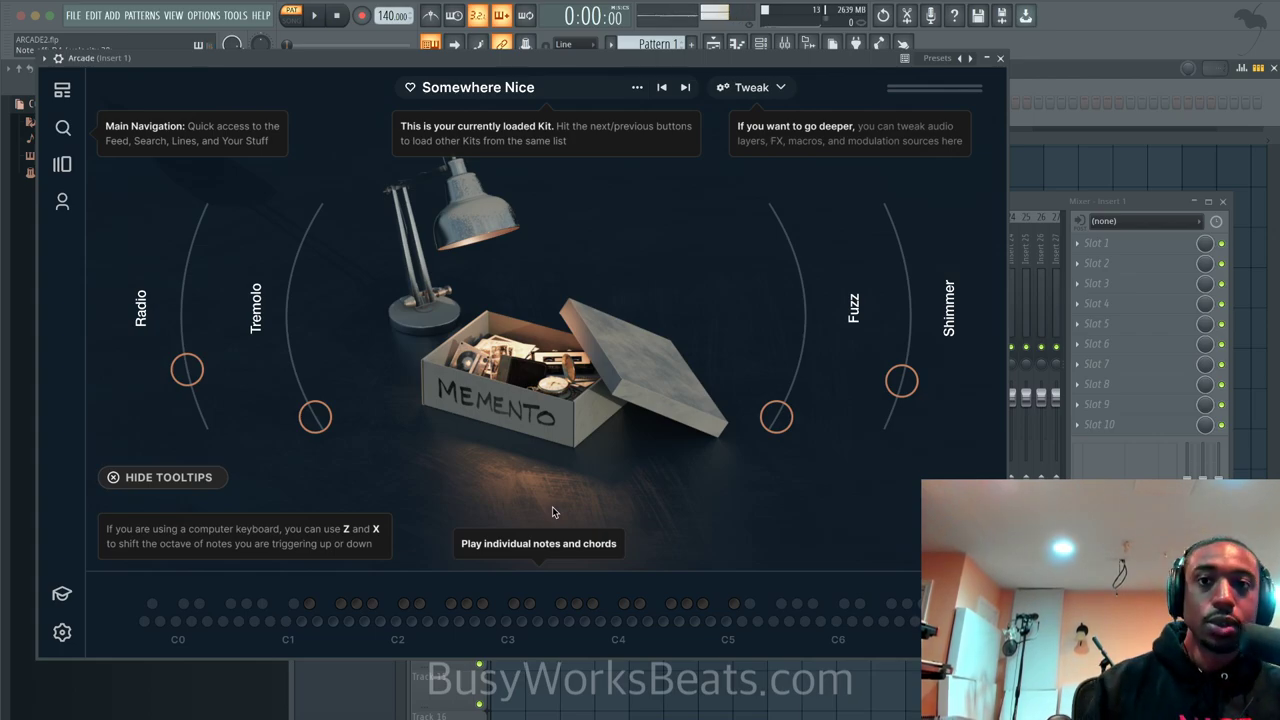
Preview the Rubber Band Guitar kit in Search, and go back to the loaded Somewhere Nice kit
{"action": "left_click", "coordinate": [62, 127]}
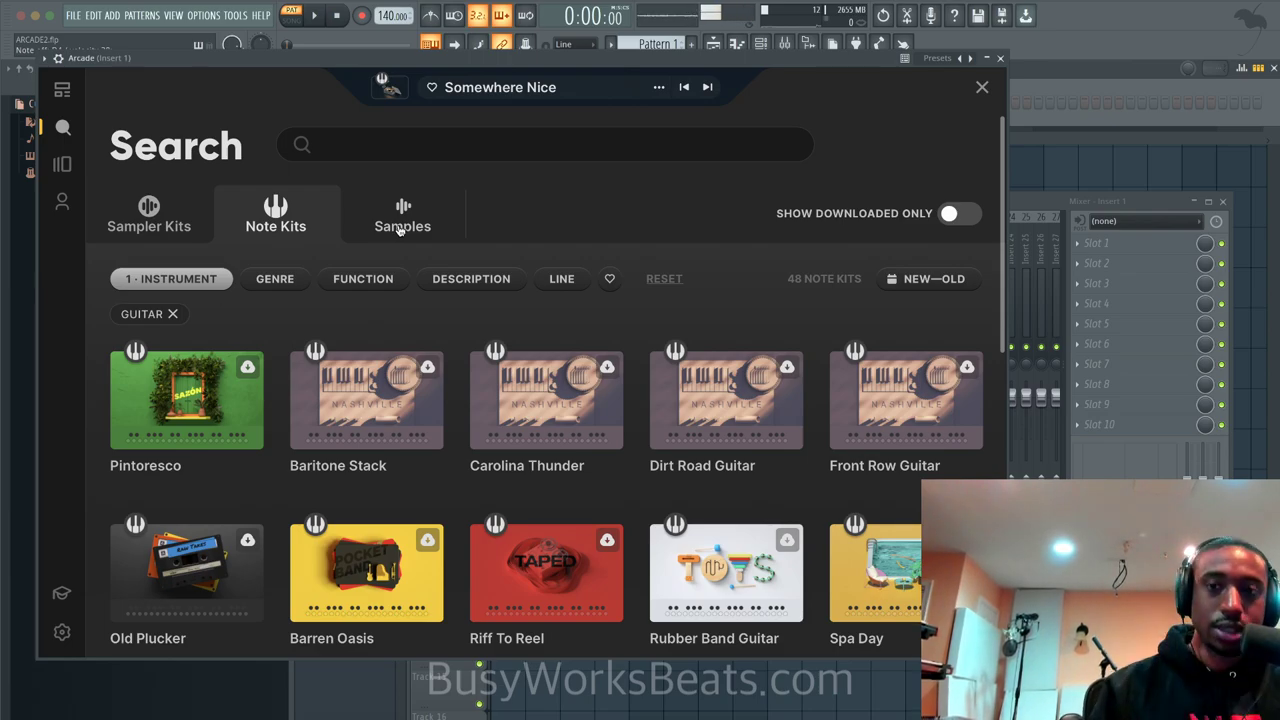
{"action": "mouse_move", "coordinate": [592, 607]}
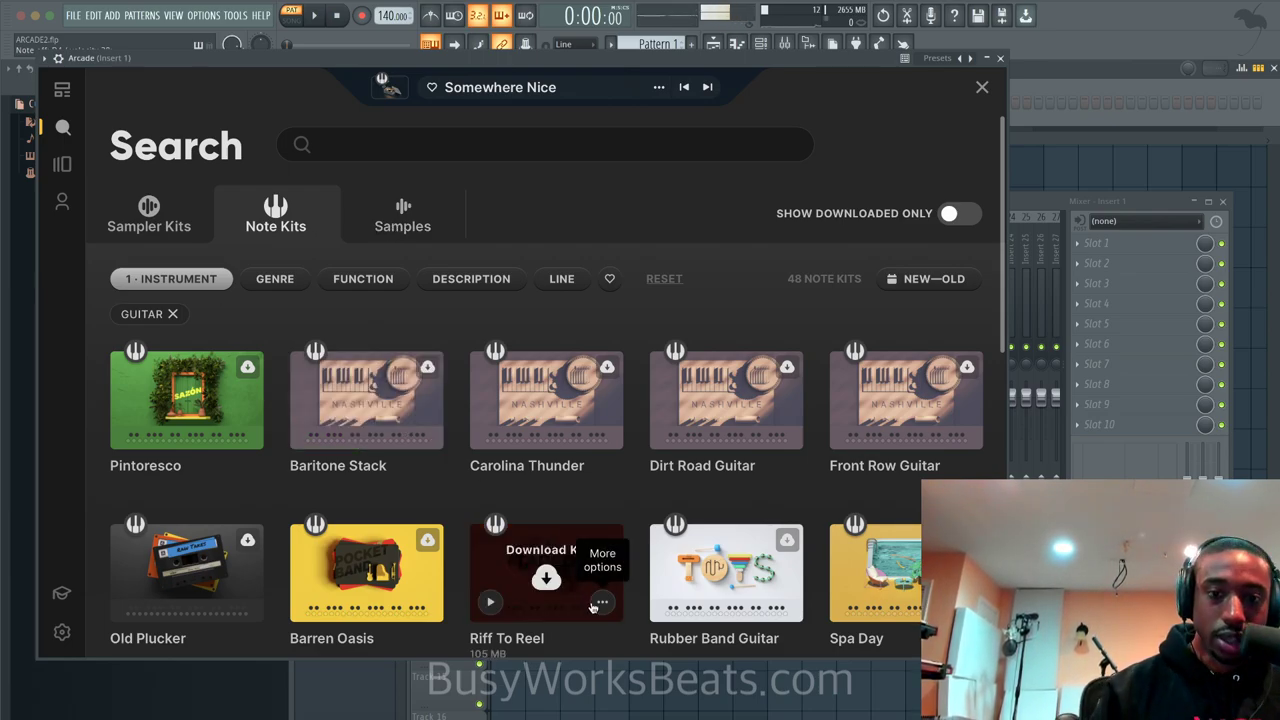
{"action": "left_click", "coordinate": [672, 604]}
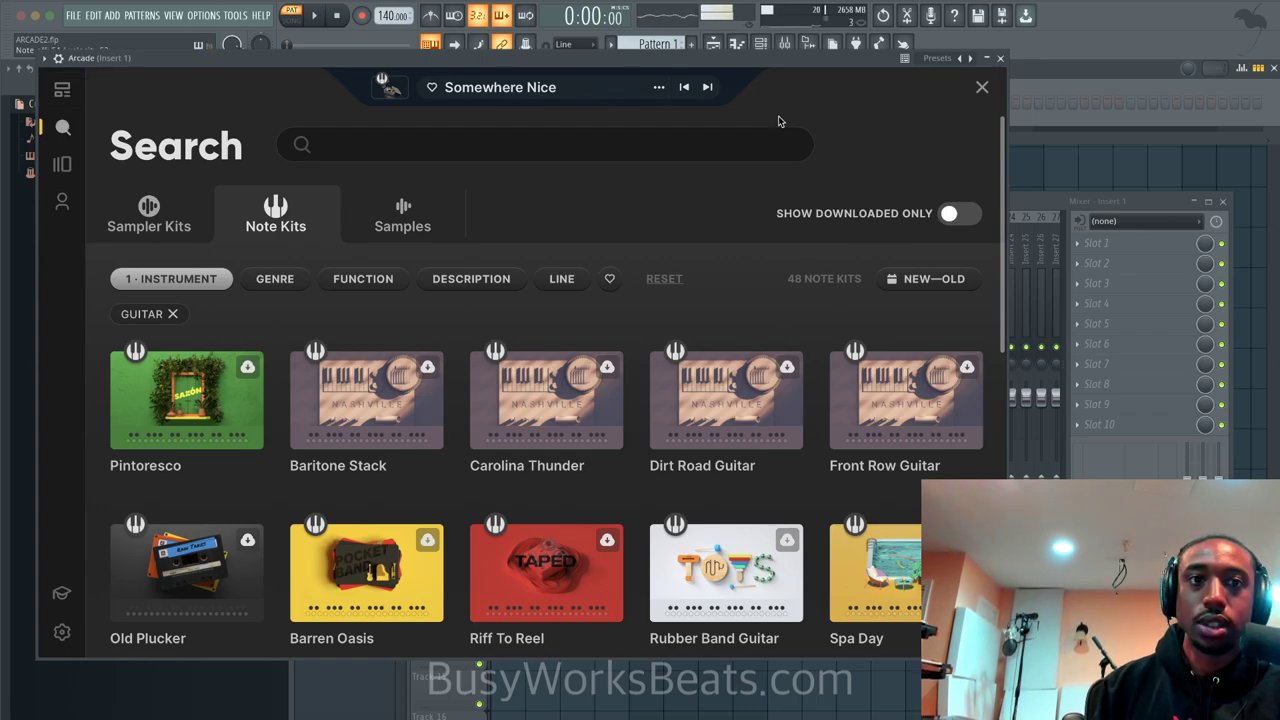
{"action": "left_click", "coordinate": [975, 88]}
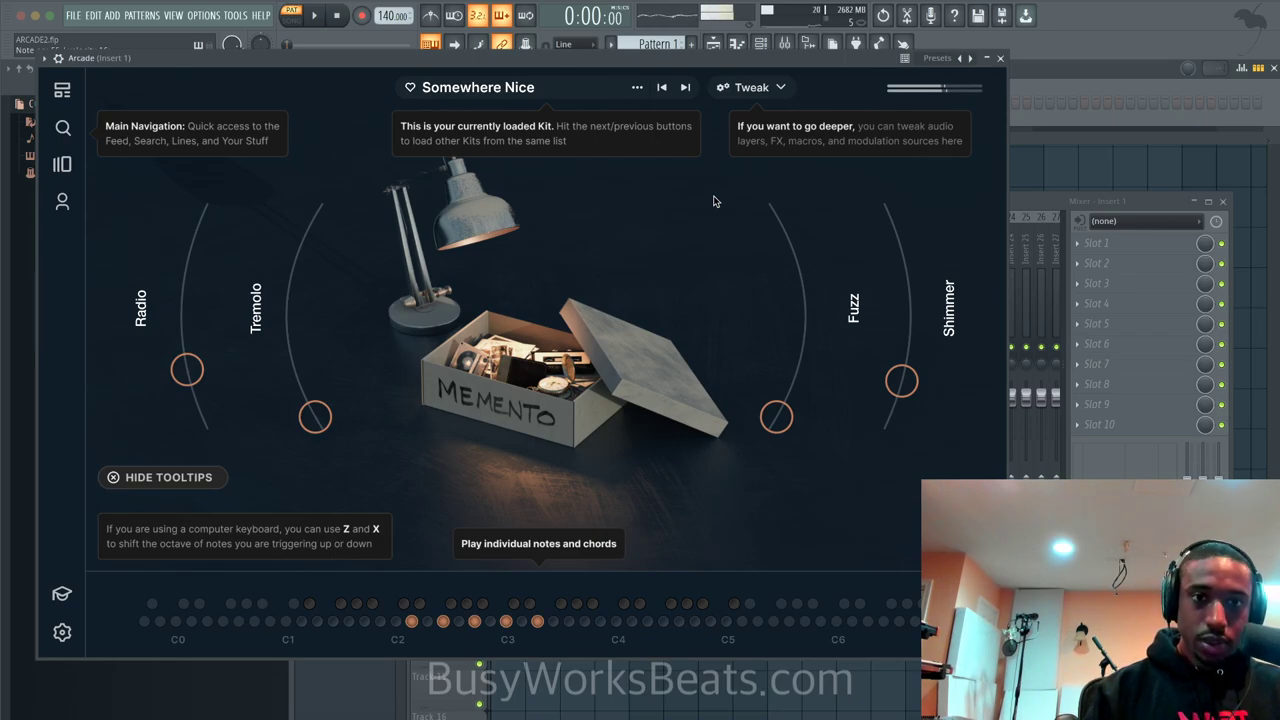
Raise Radio slightly above its midpoint and Tremolo to its midpoint, set Shimmer to about a quarter, and leave Fuzz near minimum
{"action": "left_click_drag", "start_coordinate": [895, 381], "coordinate": [888, 265]}
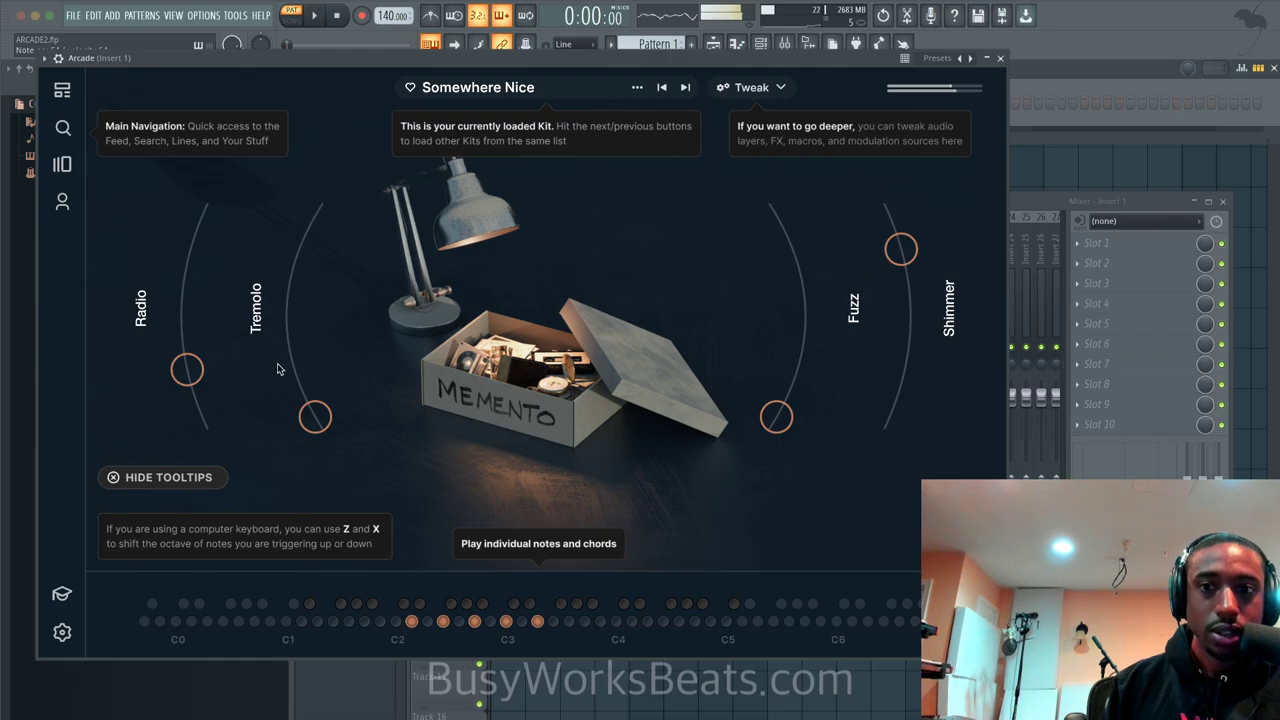
{"action": "left_click_drag", "start_coordinate": [187, 369], "coordinate": [184, 297]}
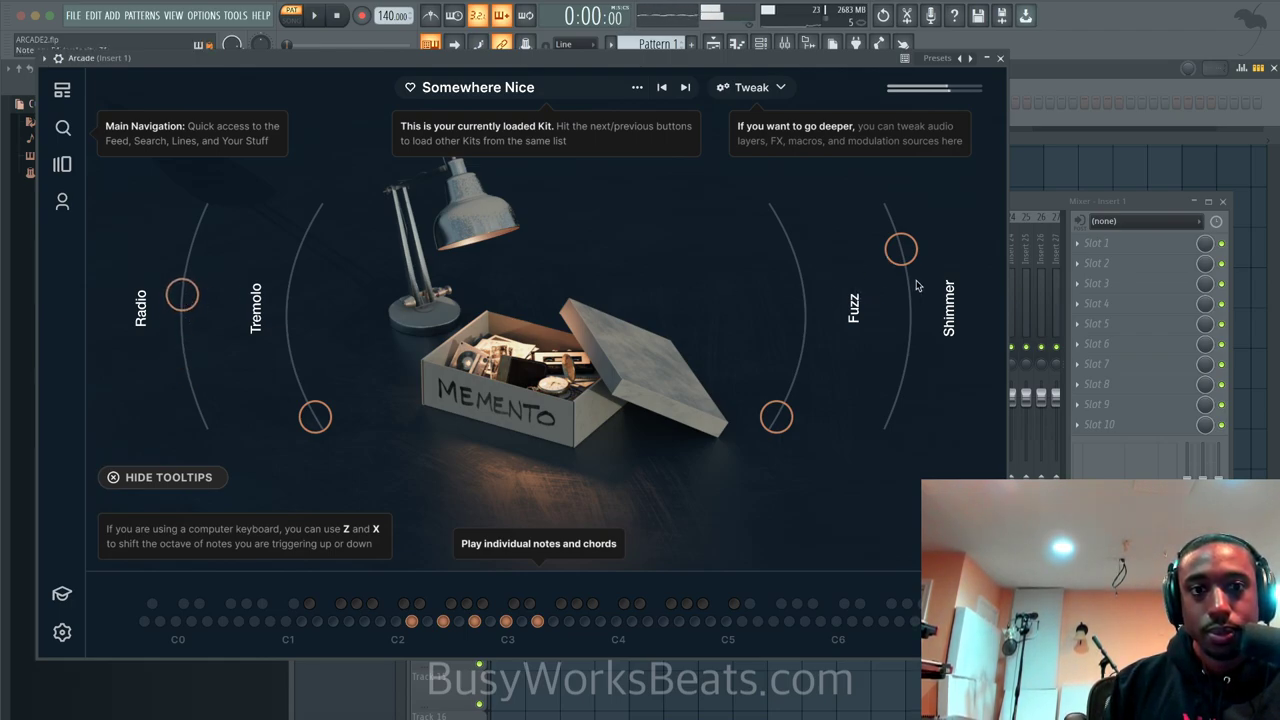
{"action": "left_click_drag", "start_coordinate": [904, 250], "coordinate": [904, 373]}
{"action": "left_click_drag", "start_coordinate": [310, 412], "coordinate": [291, 320]}
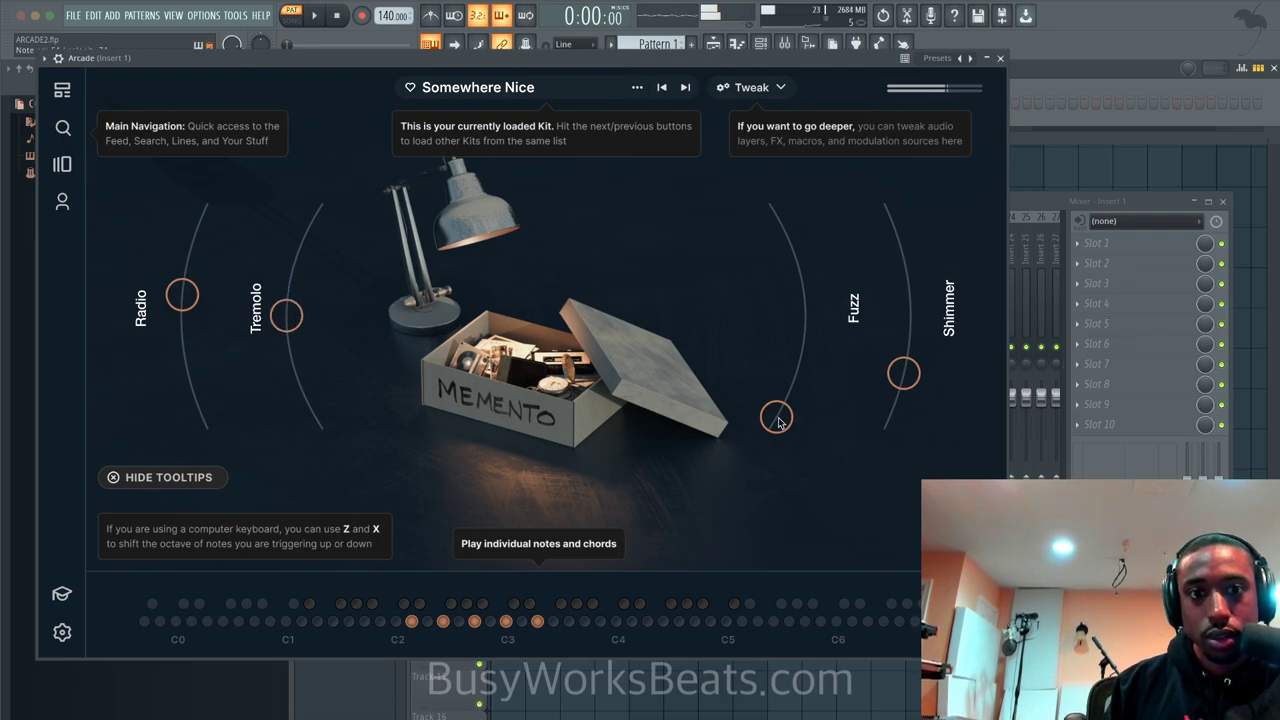
{"action": "left_click_drag", "start_coordinate": [779, 422], "coordinate": [768, 460]}
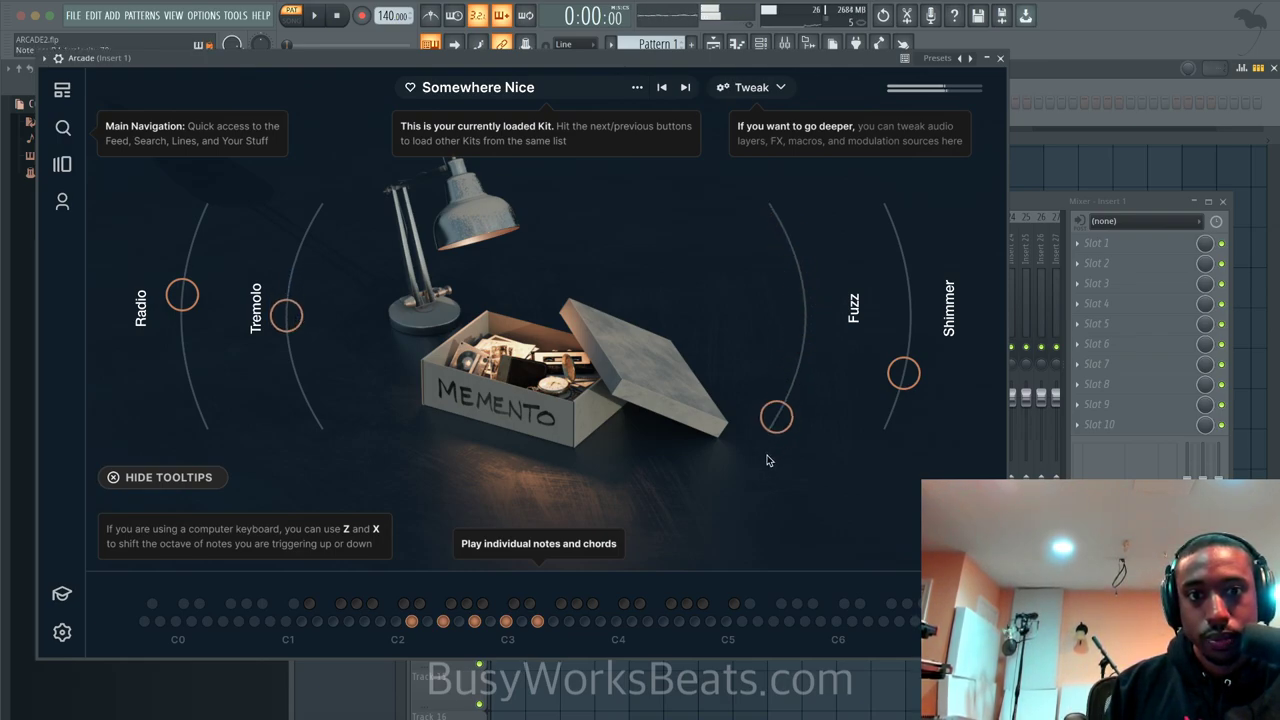
Lower Shimmer to its minimum in the Somewhere Nice kit, leaving the other macros alone, and close the Arcade window
{"action": "left_click_drag", "start_coordinate": [899, 375], "coordinate": [896, 245]}
{"action": "left_click", "coordinate": [1000, 57]}
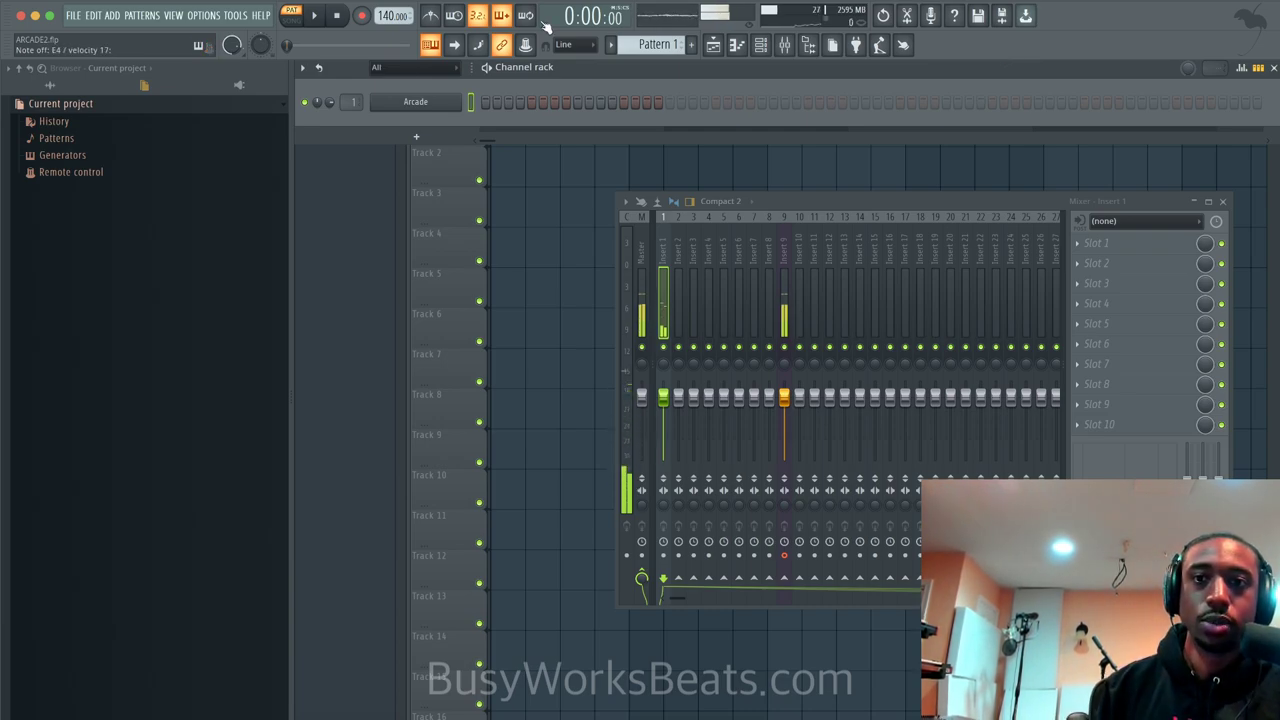
{"action": "left_click", "coordinate": [415, 102]}
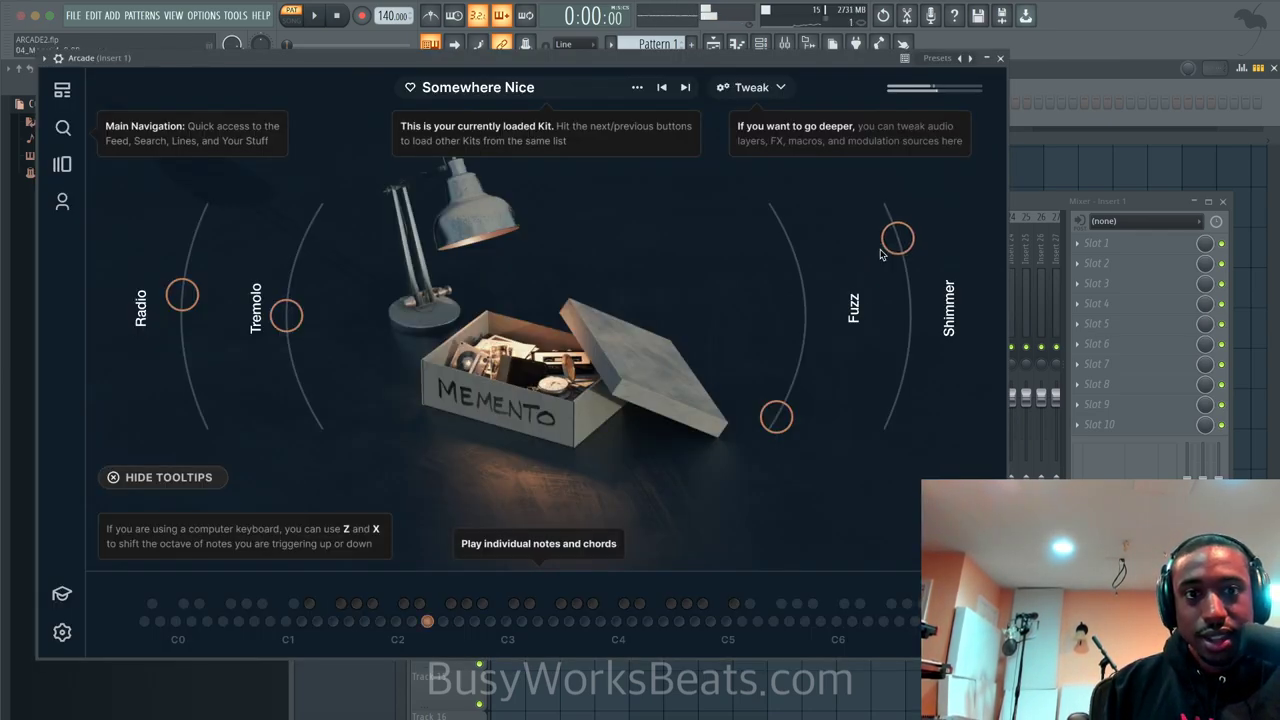
{"action": "left_click_drag", "start_coordinate": [872, 241], "coordinate": [853, 487]}
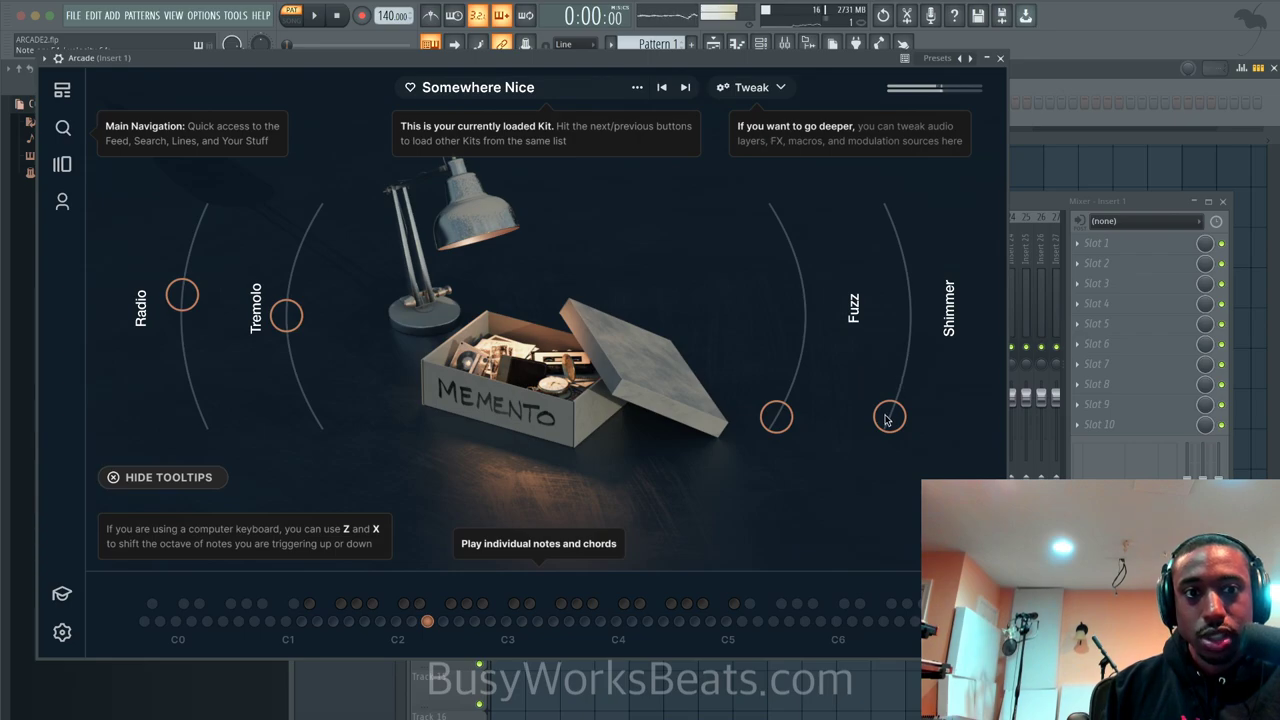
{"action": "left_click", "coordinate": [1000, 58]}
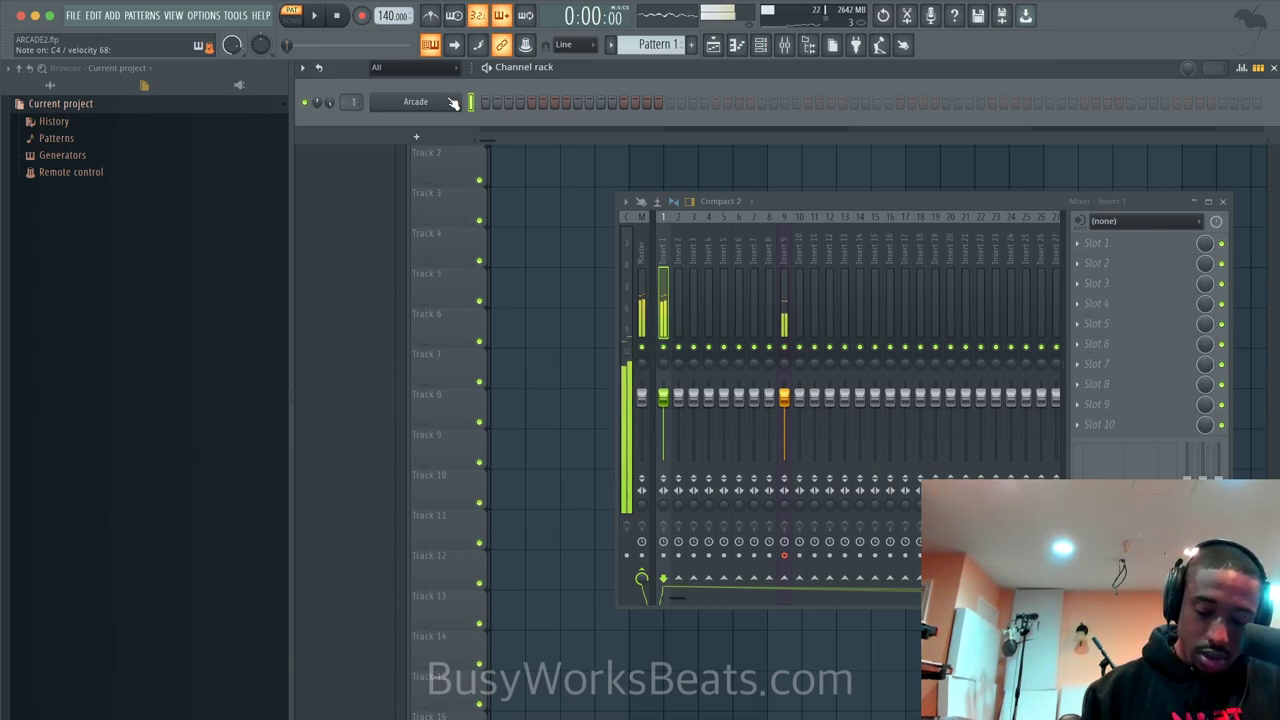
Arm recording with the metronome on and record a guitar chord progression of about 16 bars into Pattern 1
{"action": "left_click", "coordinate": [374, 11]}
{"action": "left_click", "coordinate": [686, 452]}
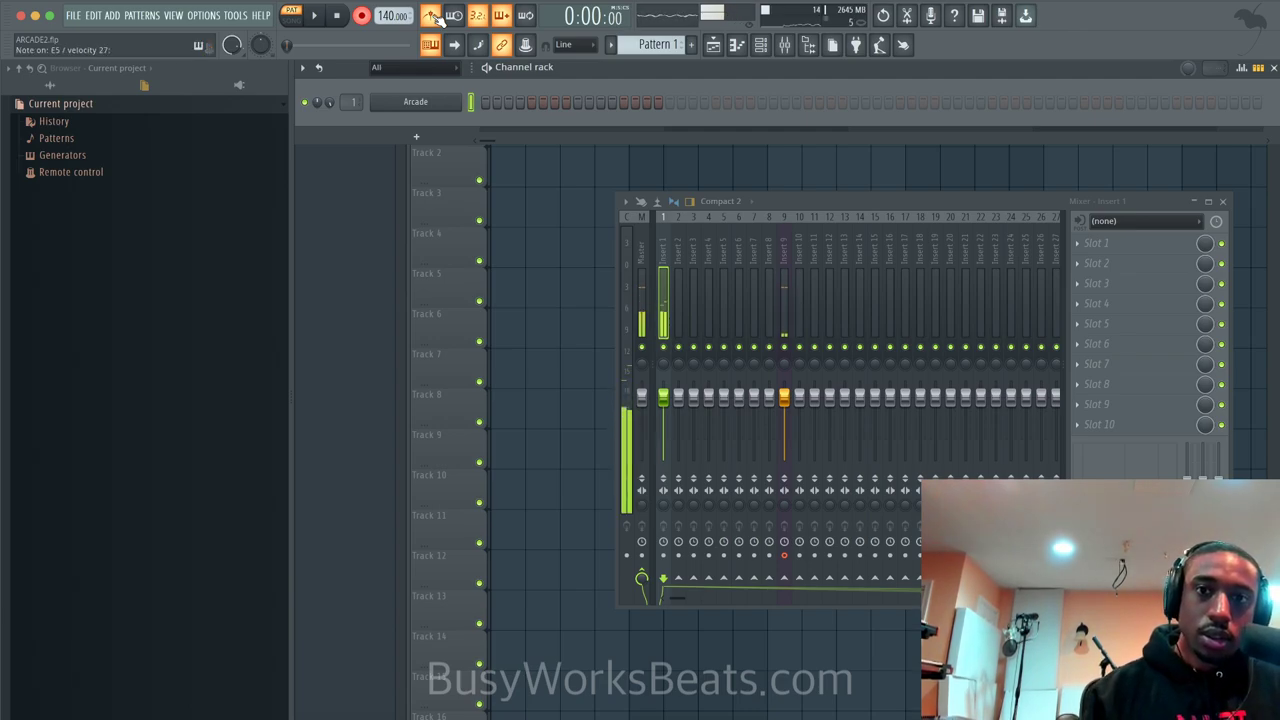
{"action": "key", "text": "space"}
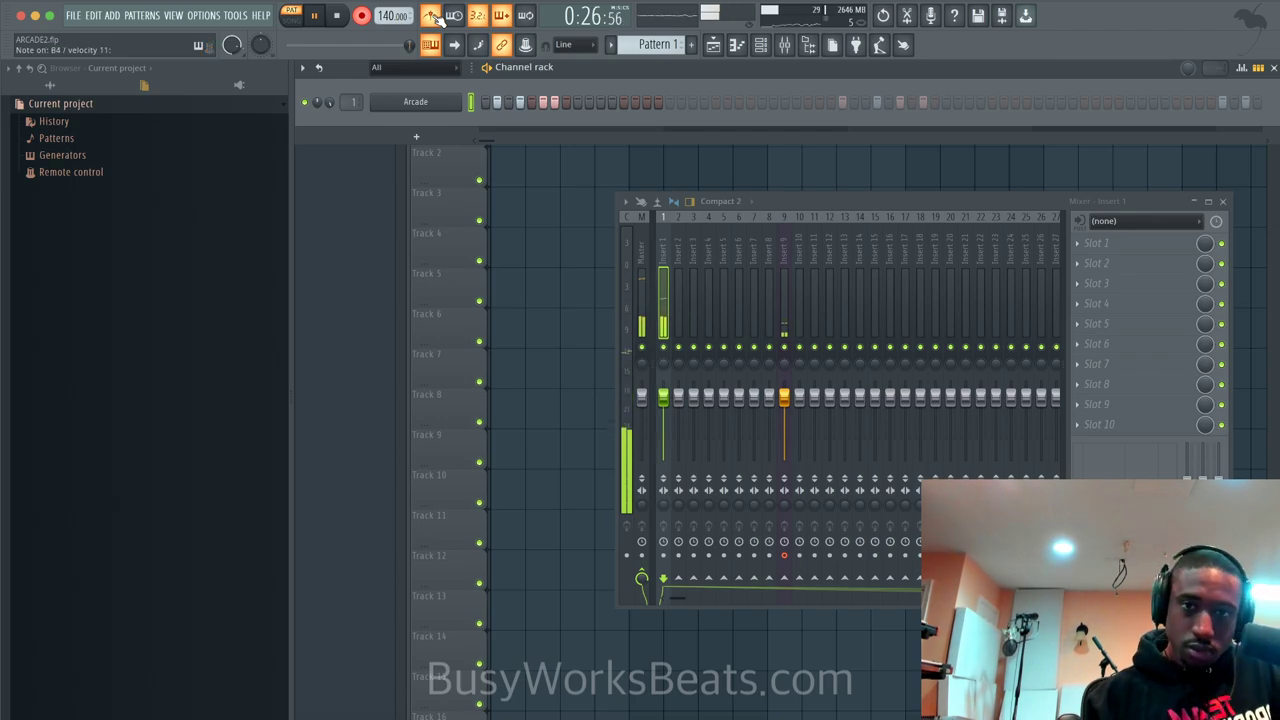
{"action": "key", "text": "space"}
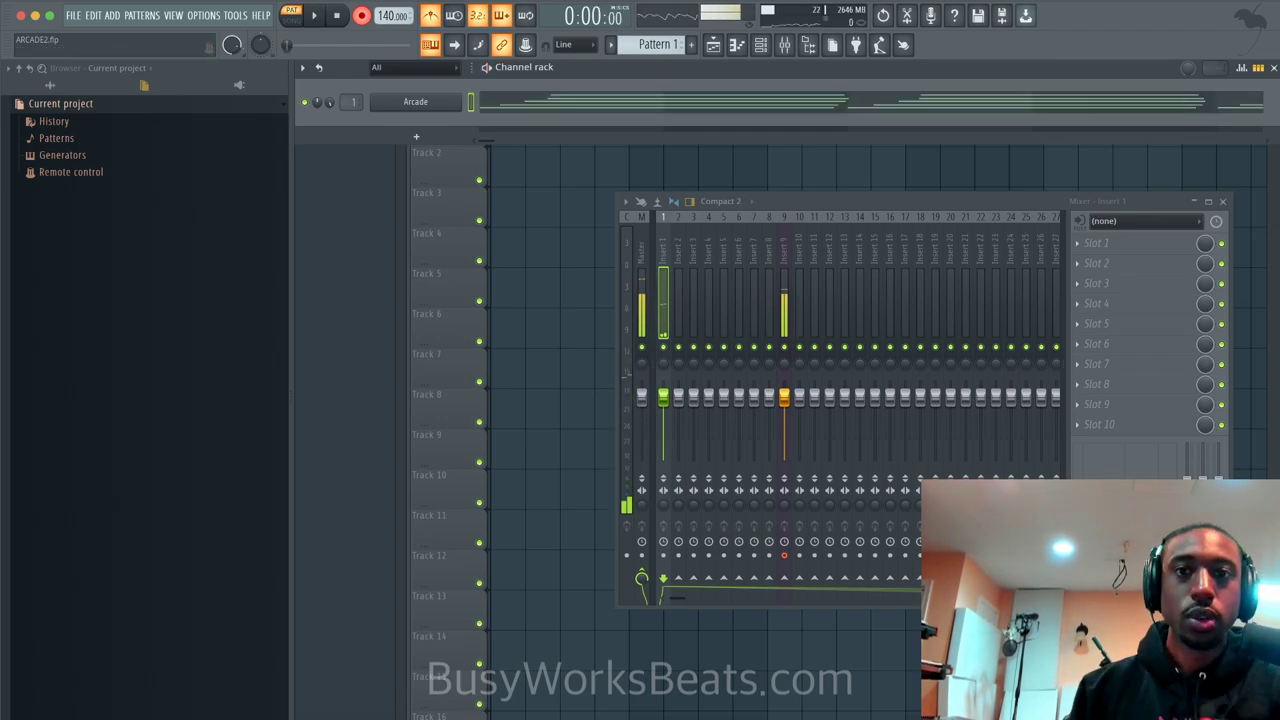
Quantize all recorded Arcade notes in the piano roll using the Default quantizer template
{"action": "left_click", "coordinate": [540, 100]}
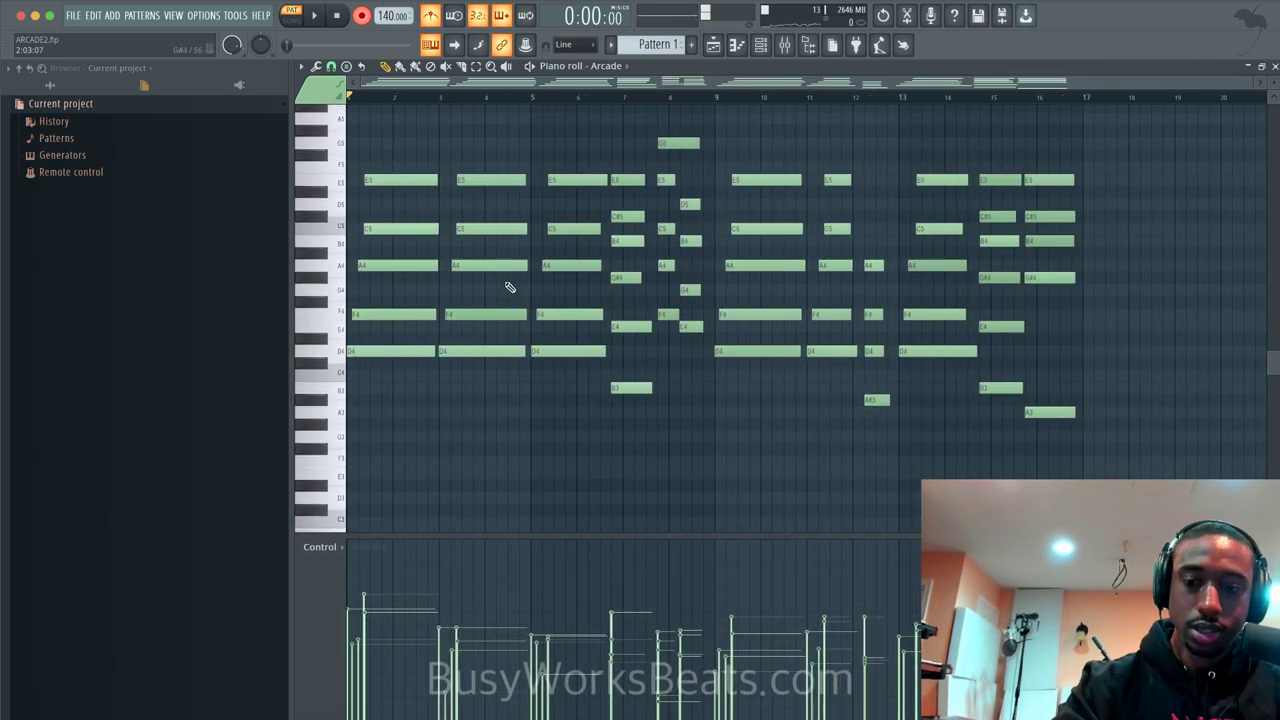
{"action": "key", "text": "ctrl+a"}
{"action": "key", "text": "alt+q"}
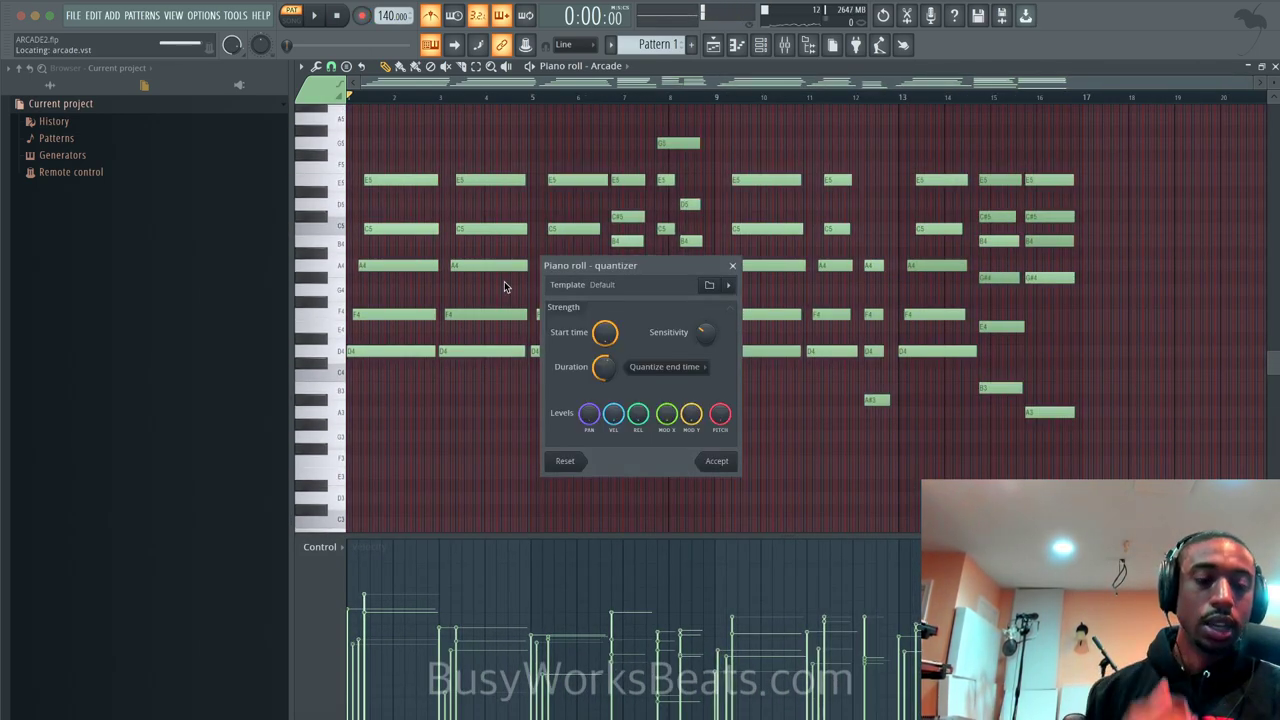
{"action": "key", "text": "Return"}
Play back the quantized pattern, close the piano roll, and place Pattern 1 on Track 1 at bar 1 of the playlist
{"action": "key", "text": "space"}
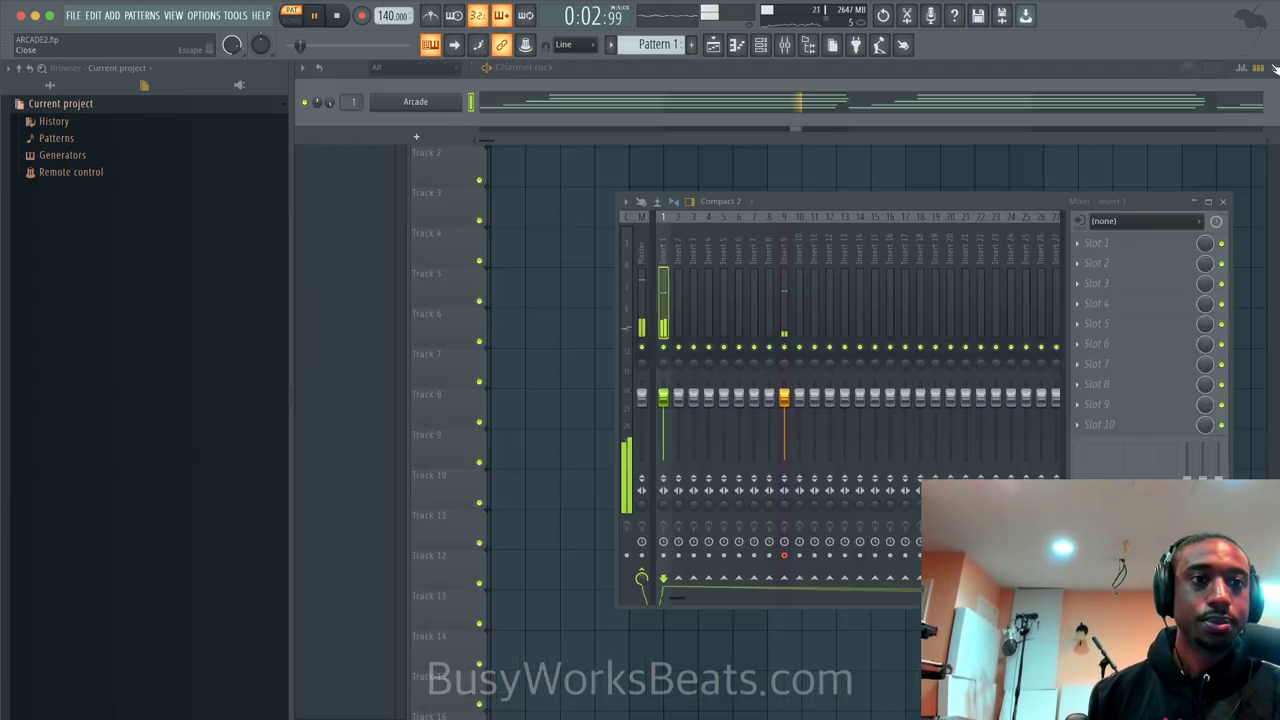
{"action": "left_click", "coordinate": [1274, 66]}
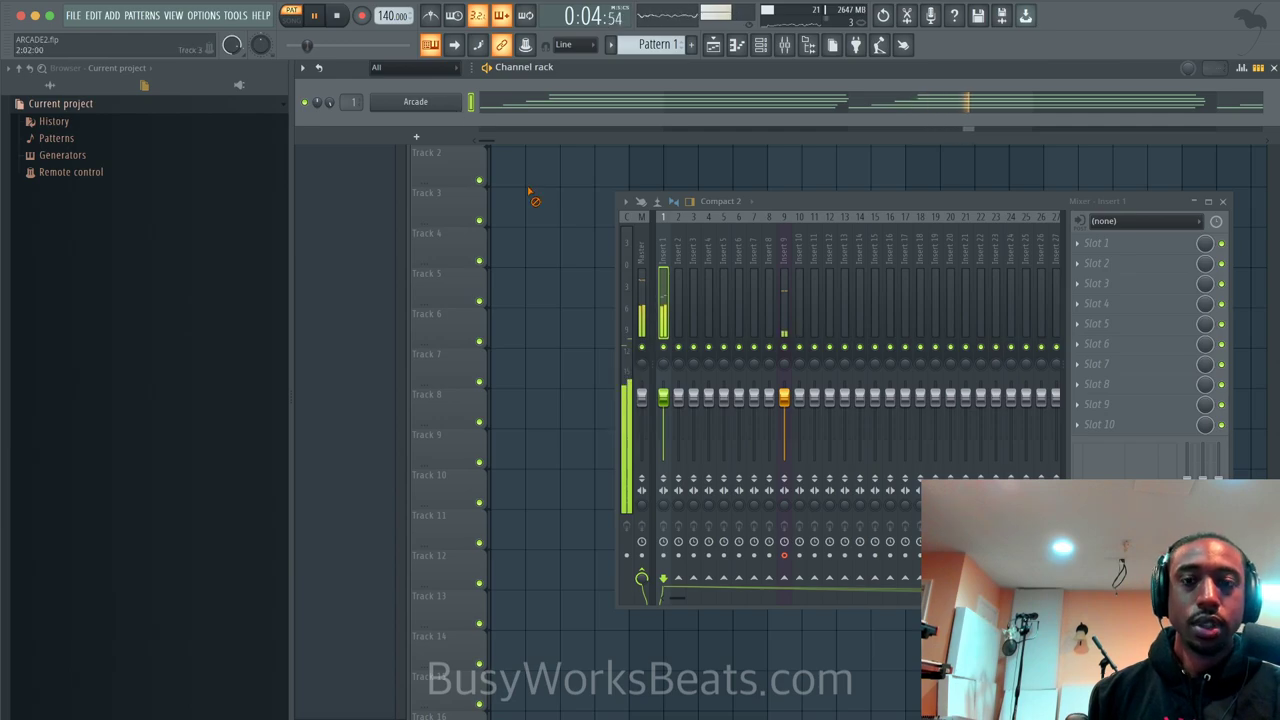
{"action": "key", "text": "F12"}
{"action": "left_click_drag", "start_coordinate": [325, 118], "coordinate": [506, 123]}
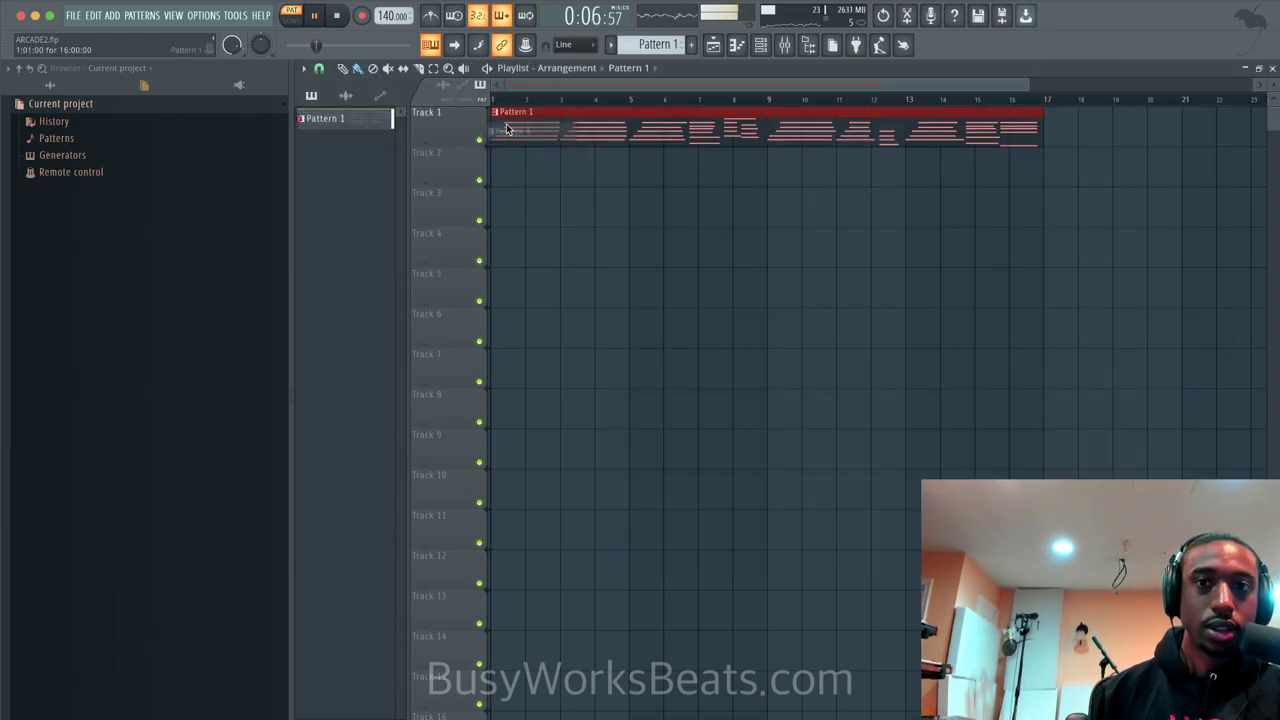
Add a second Arcade instrument to the channel rack
{"action": "left_click", "coordinate": [759, 50]}
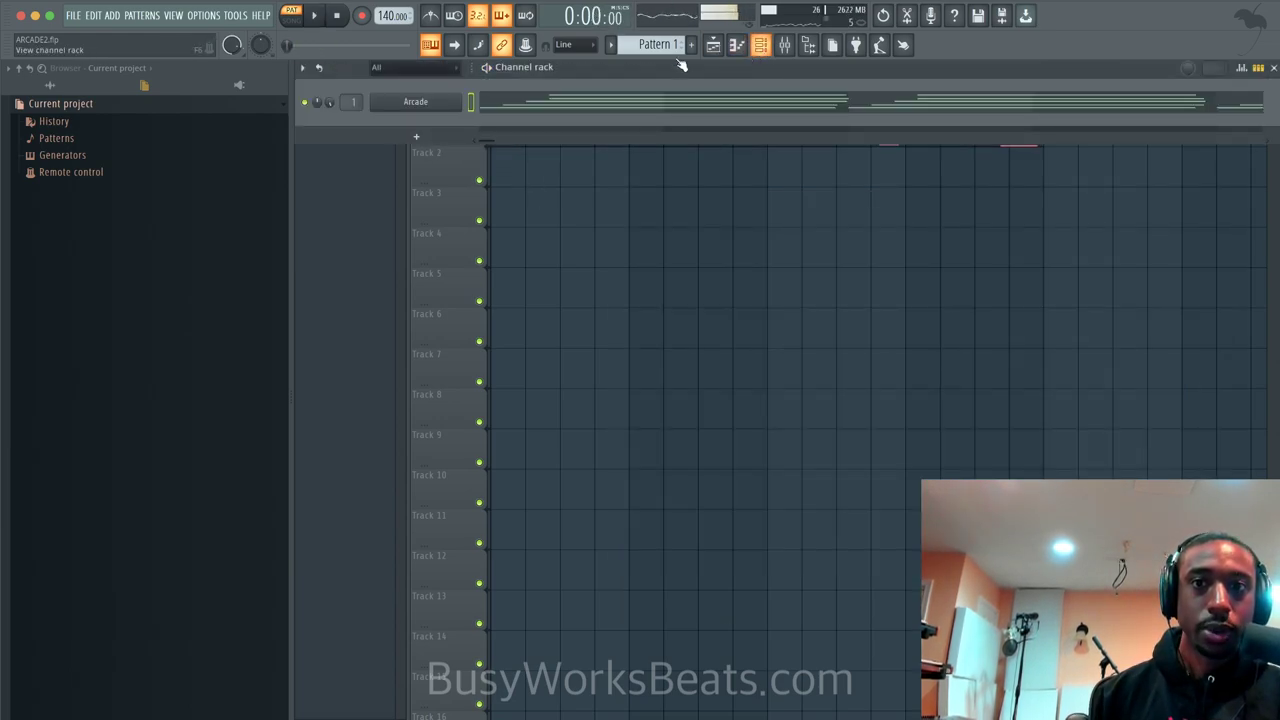
{"action": "left_click", "coordinate": [424, 130]}
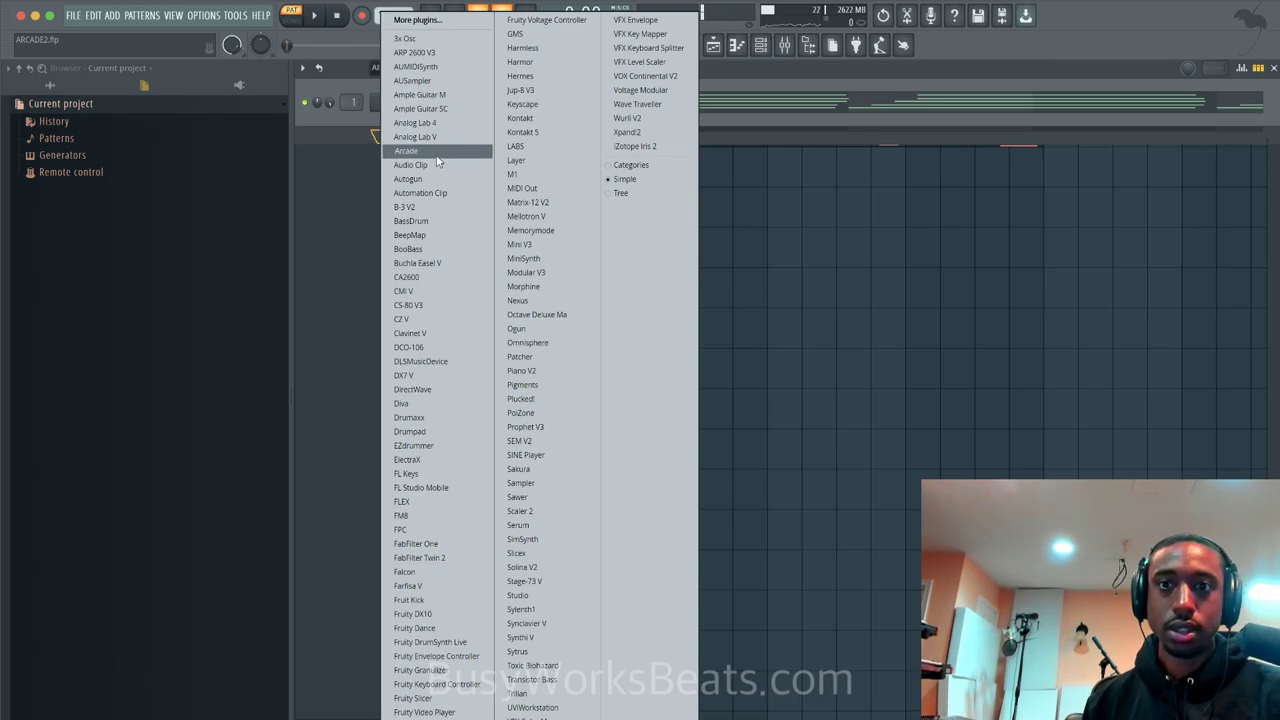
{"action": "left_click", "coordinate": [437, 151]}
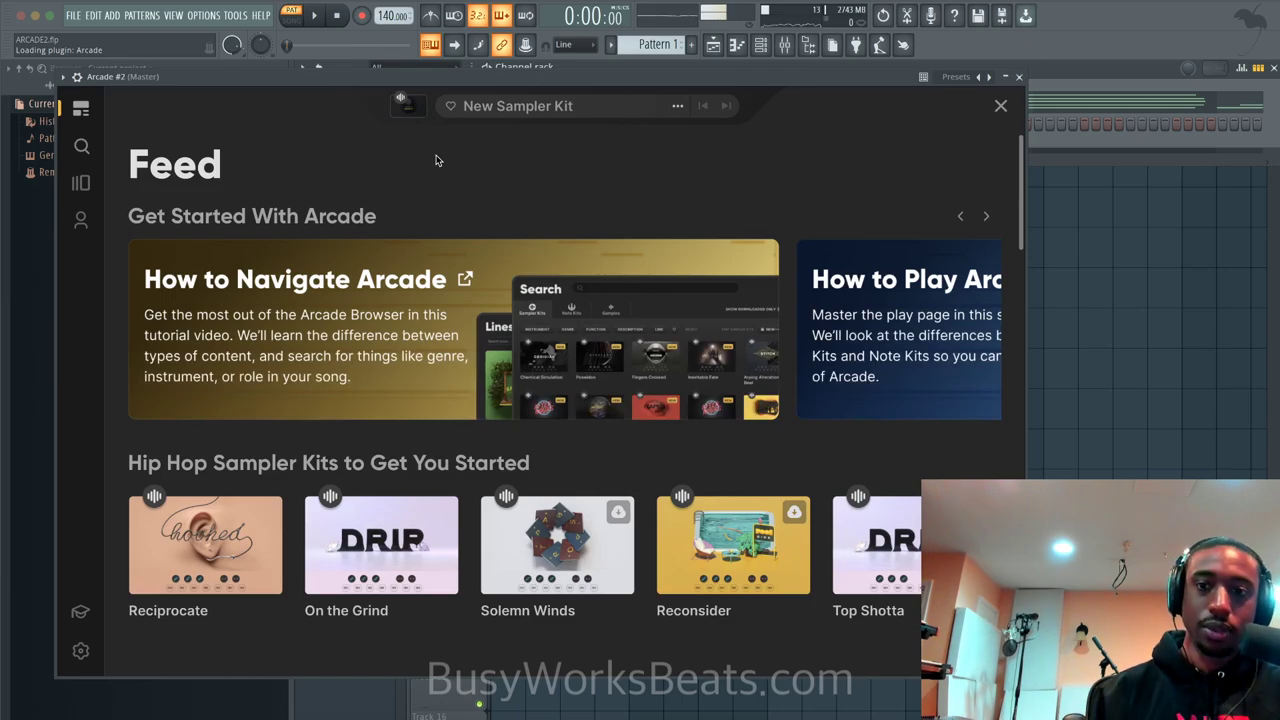
Search Arcade's individual samples, filtered by the Drums instrument and the R&B genre
{"action": "left_click", "coordinate": [82, 147]}
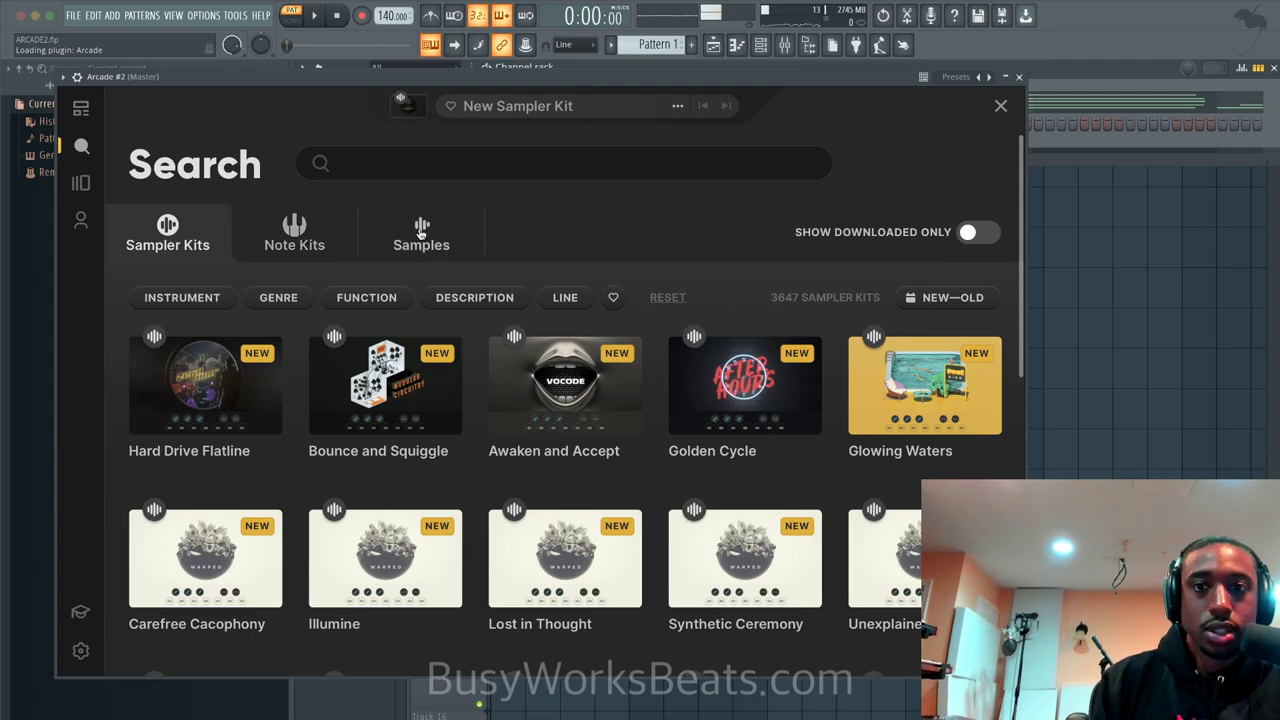
{"action": "left_click", "coordinate": [421, 232]}
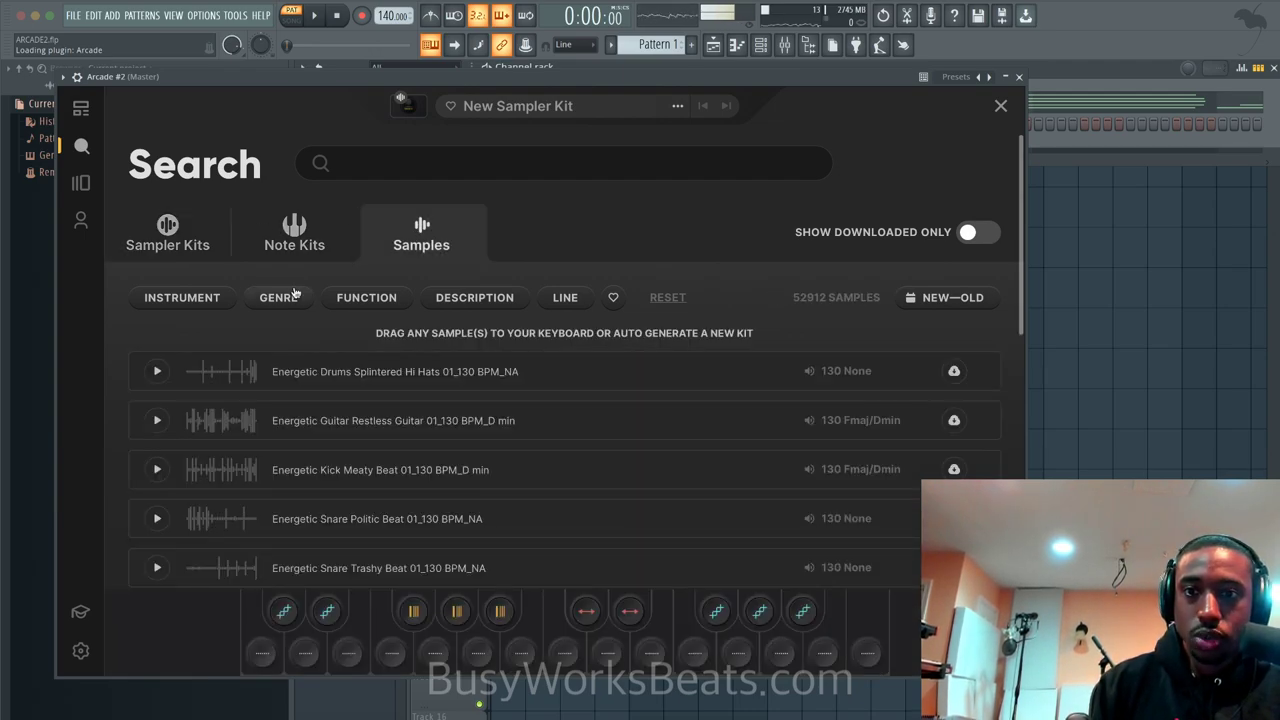
{"action": "left_click", "coordinate": [226, 301]}
{"action": "left_click", "coordinate": [179, 410]}
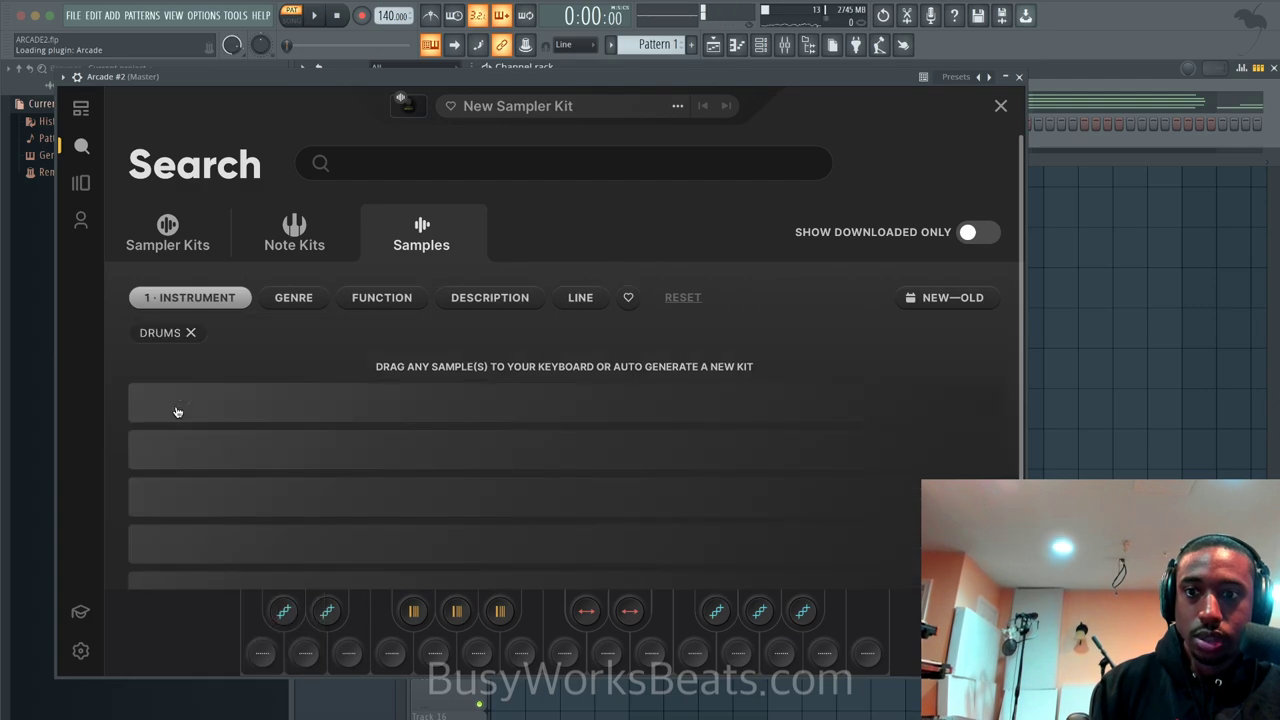
{"action": "left_click", "coordinate": [304, 298]}
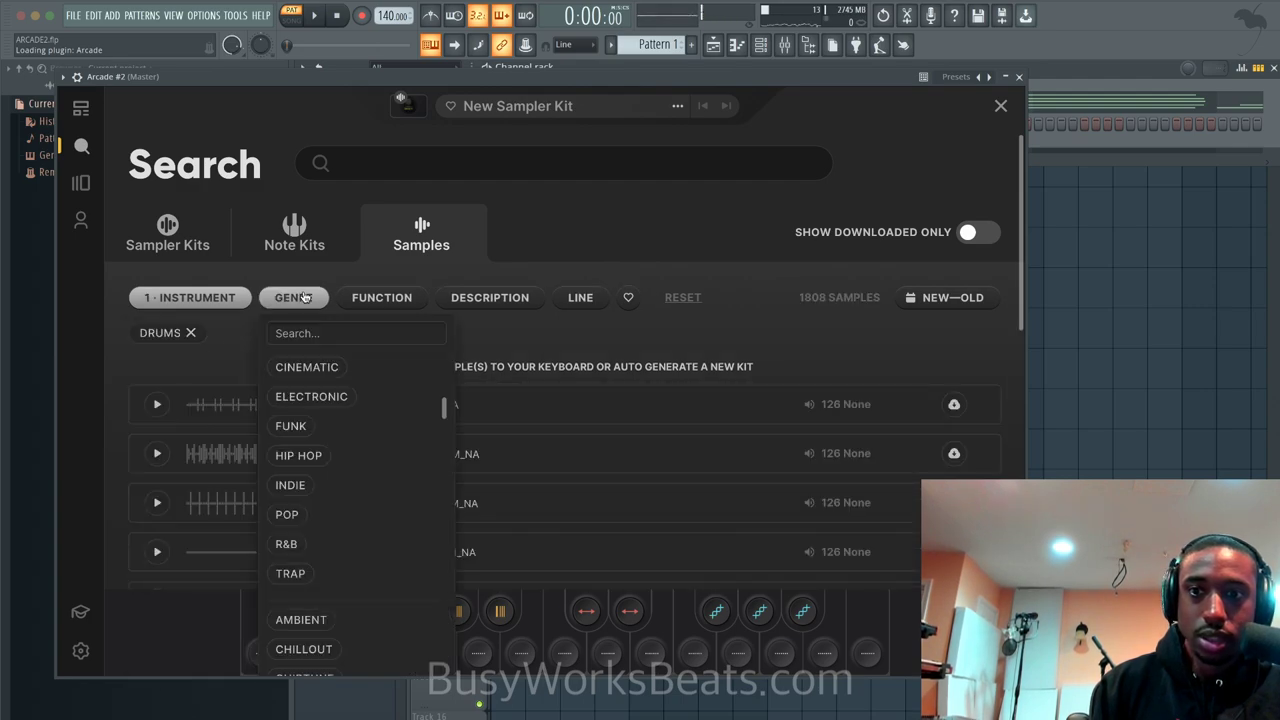
{"action": "left_click", "coordinate": [287, 543]}
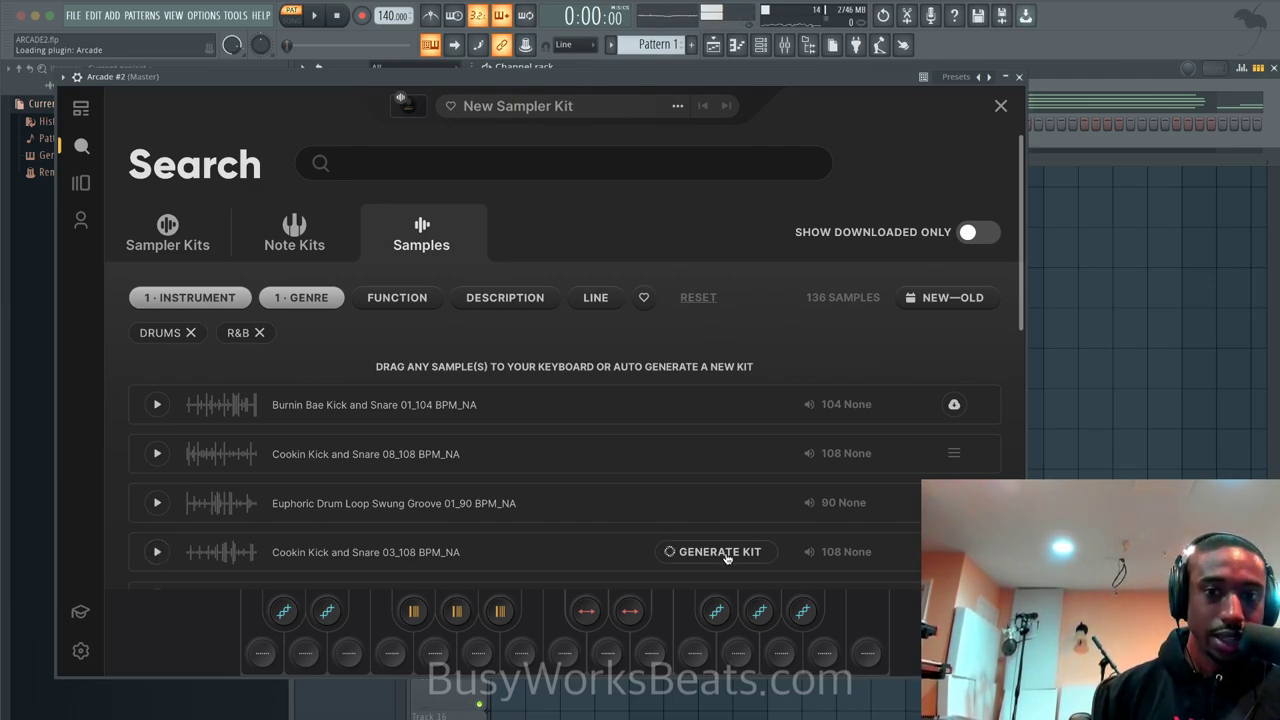
Generate a kit from the Cookin Kick and Snare 03_108 BPM sample, trying the Dirty Wax FX preset before returning to Modern Lift
{"action": "left_click", "coordinate": [720, 552]}
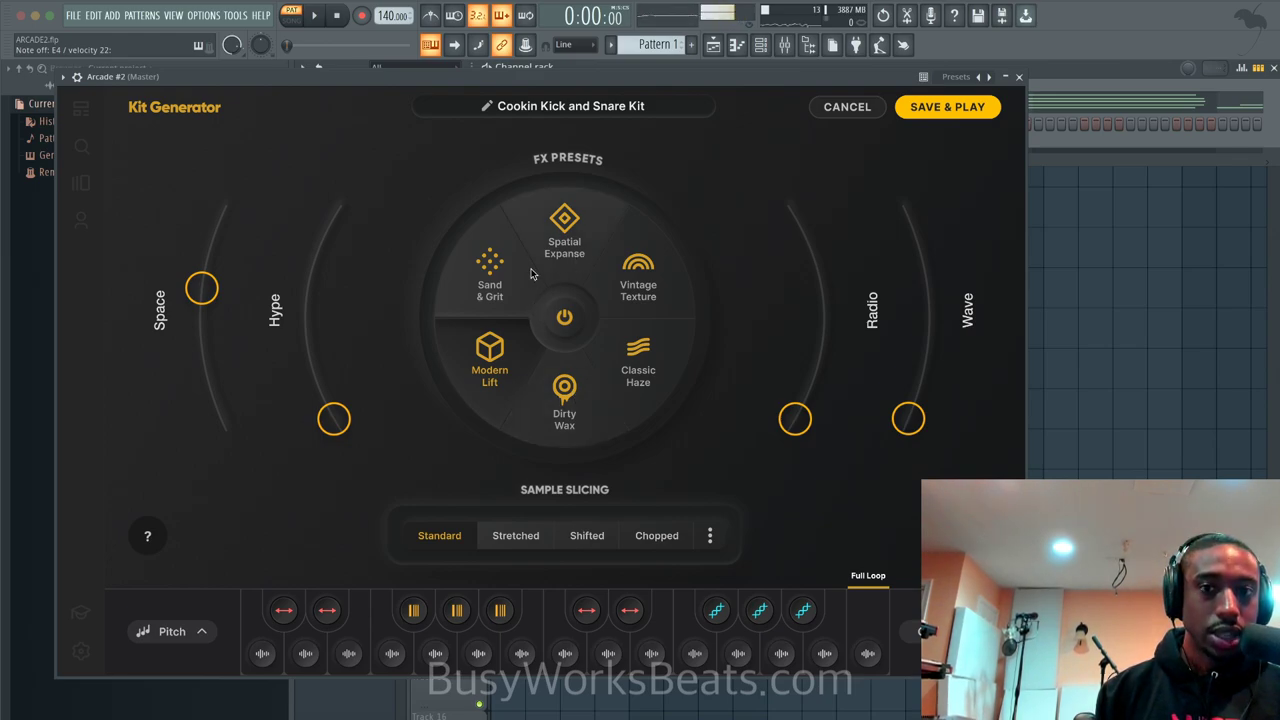
{"action": "left_click", "coordinate": [560, 400]}
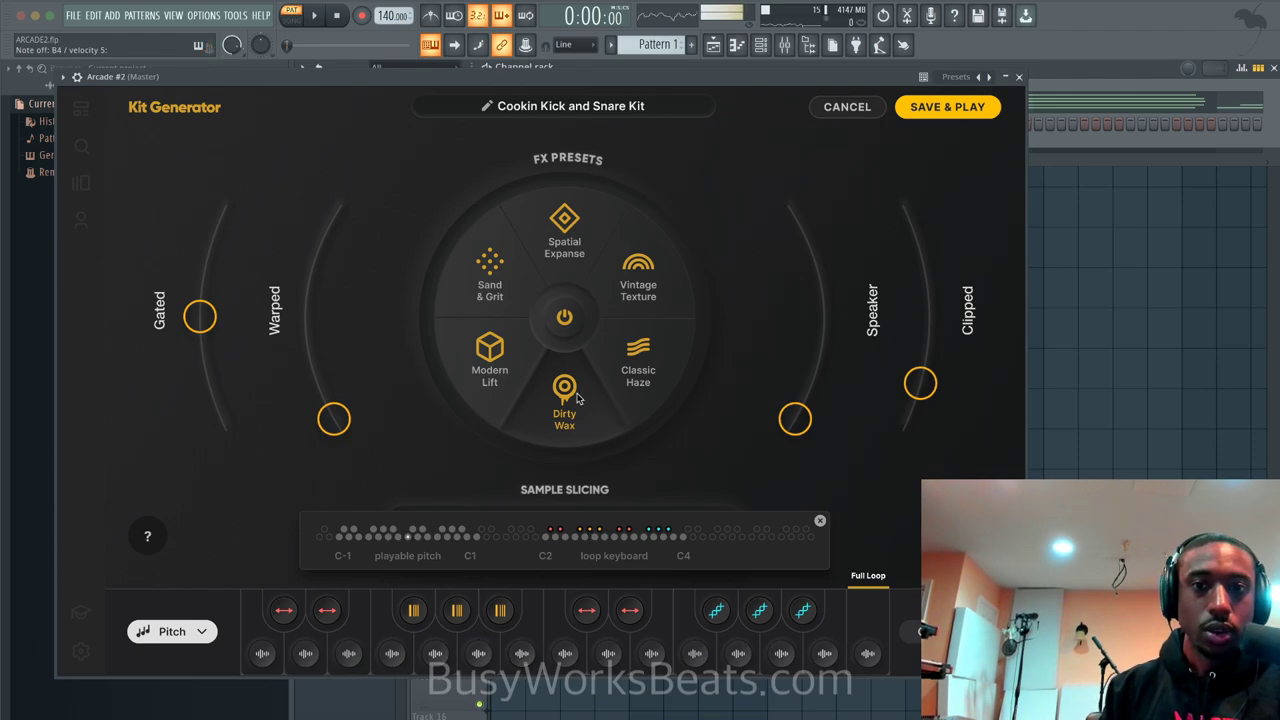
{"action": "left_click", "coordinate": [515, 377]}
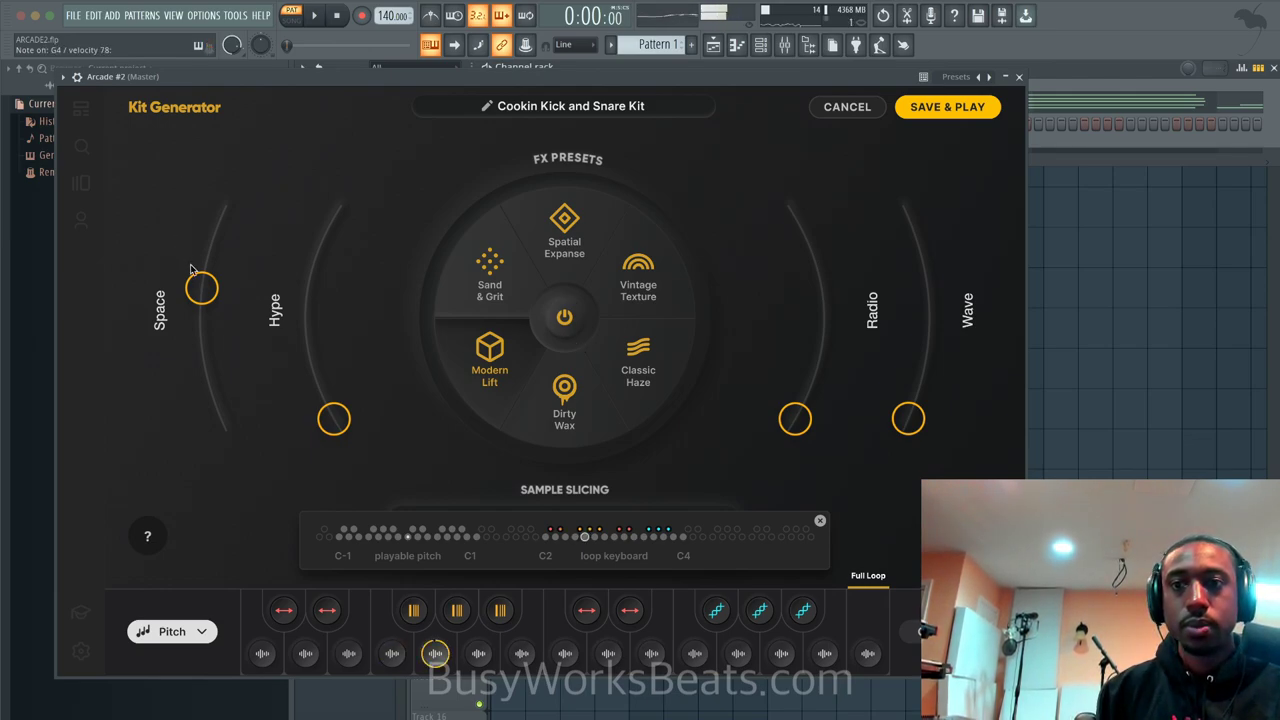
Lower Space to its minimum, keep Hype at minimum, and raise Radio to about four-fifths in the generated drum kit
{"action": "left_click_drag", "start_coordinate": [201, 288], "coordinate": [221, 418]}
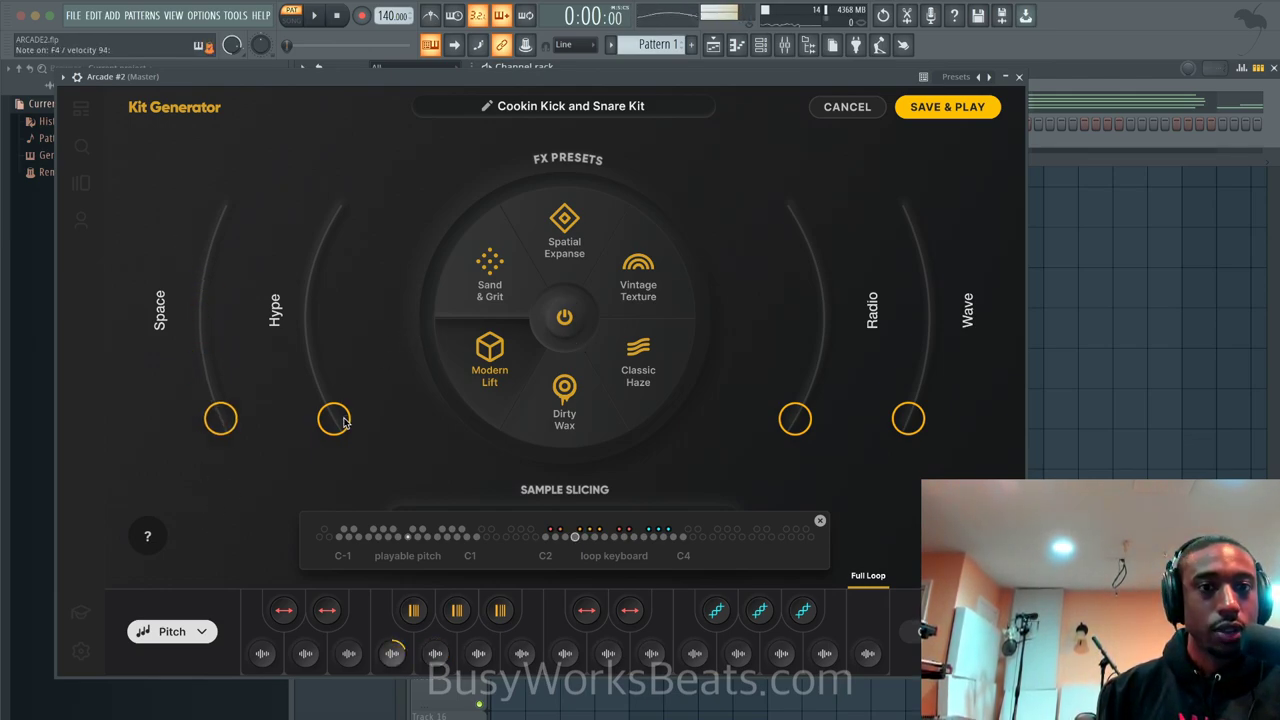
{"action": "left_click_drag", "start_coordinate": [345, 421], "coordinate": [363, 457]}
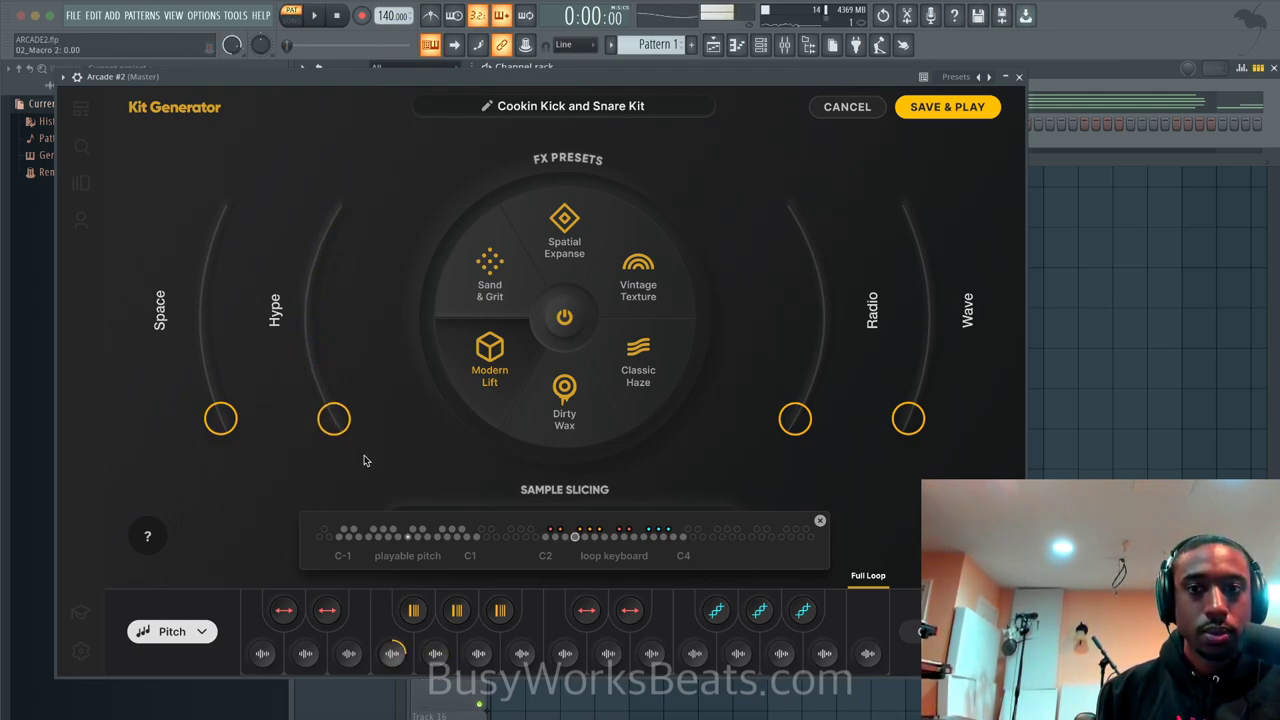
{"action": "left_click_drag", "start_coordinate": [795, 418], "coordinate": [828, 272]}
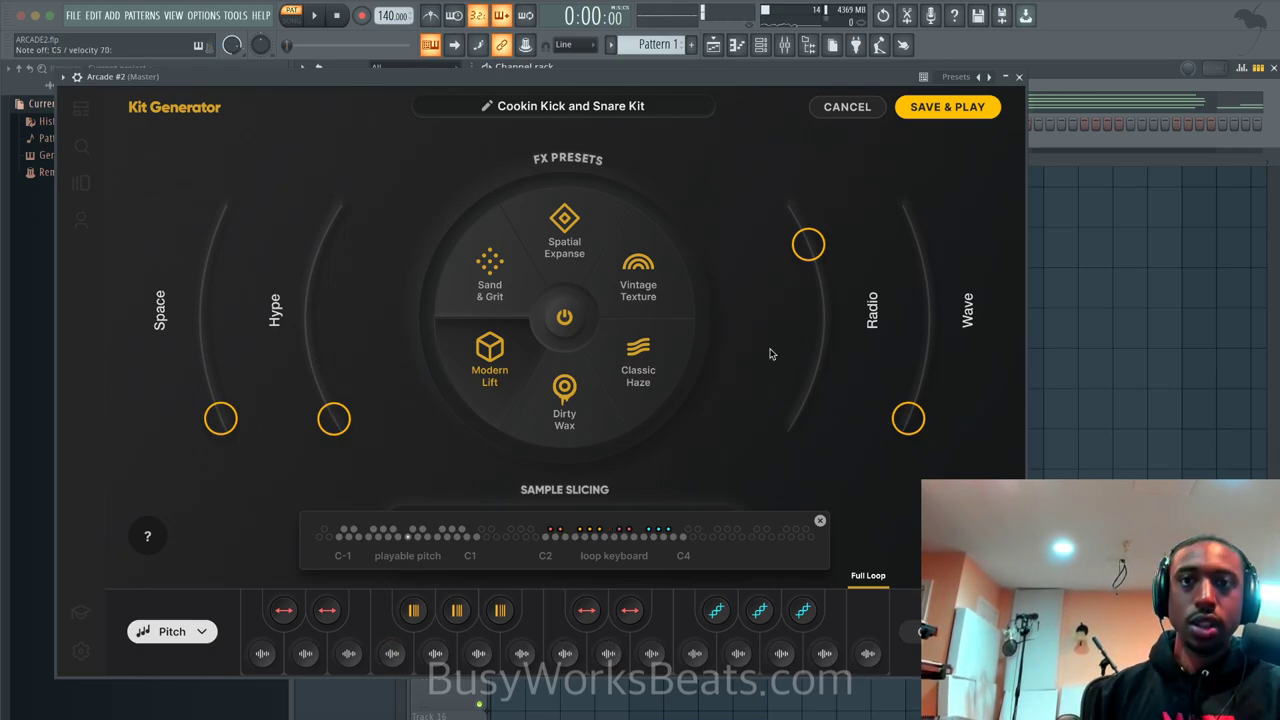
Audition the drum kit over the playing guitar pattern, stop playback, and close the Arcade #2 window
{"action": "left_click", "coordinate": [316, 20]}
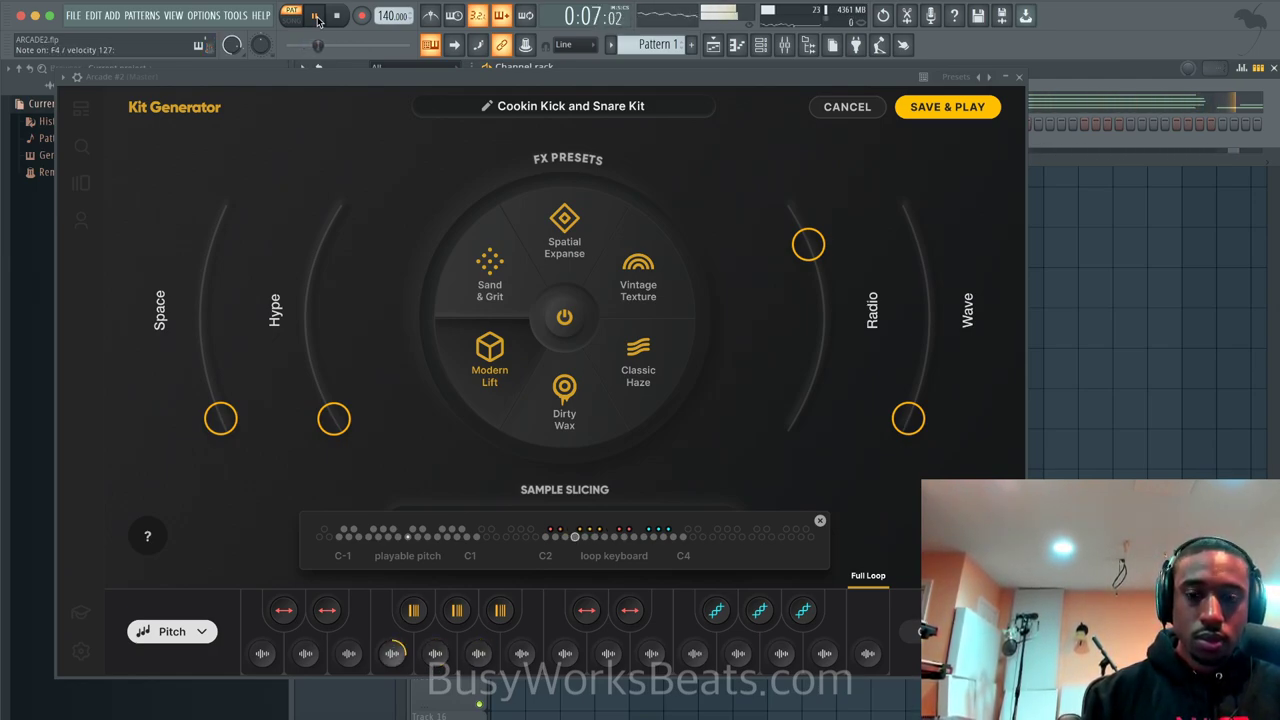
{"action": "left_click", "coordinate": [316, 17]}
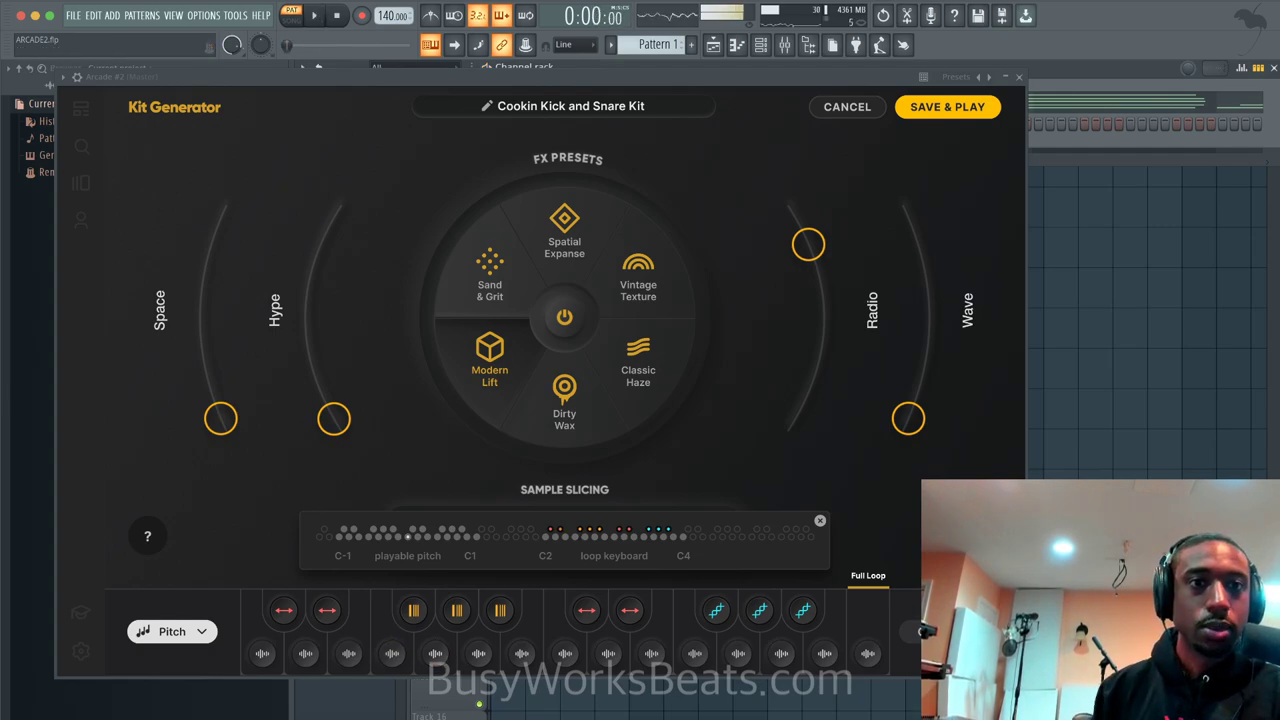
{"action": "left_click", "coordinate": [1019, 77]}
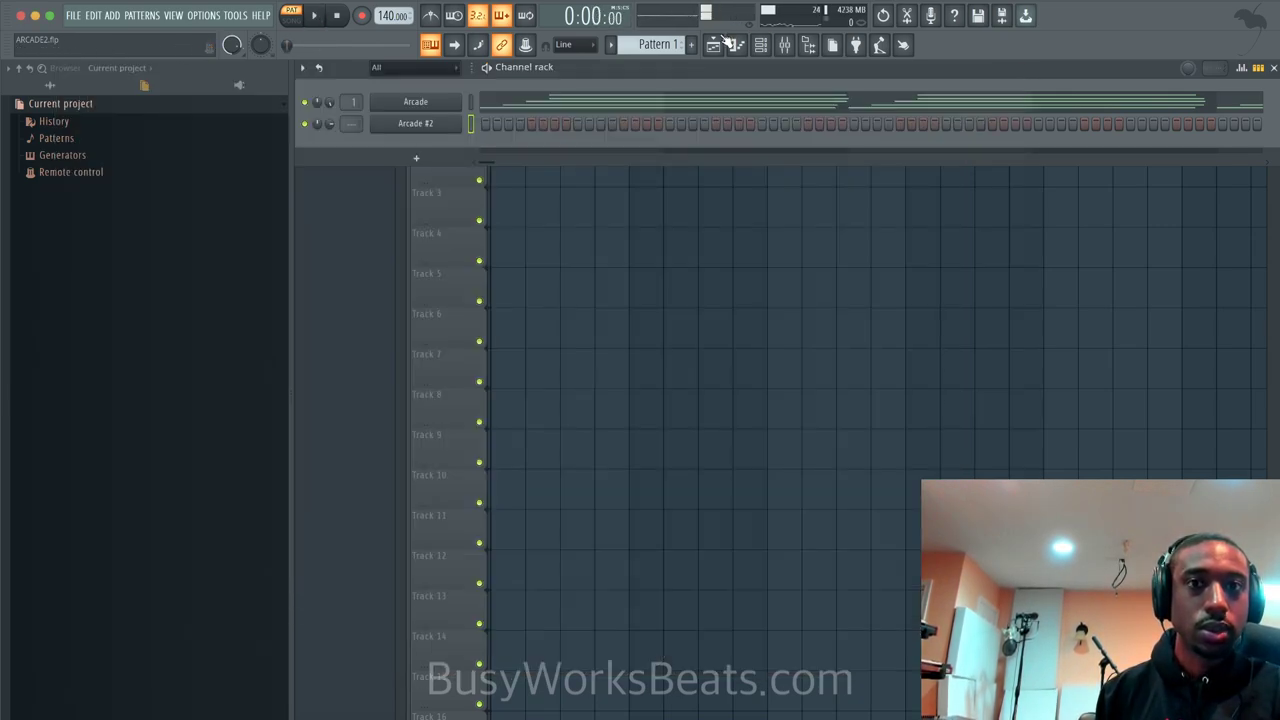
Select the empty Pattern 2, arm recording, and switch playback to song mode
{"action": "scroll", "coordinate": [657, 44], "scroll_direction": "down", "scroll_amount": 1}
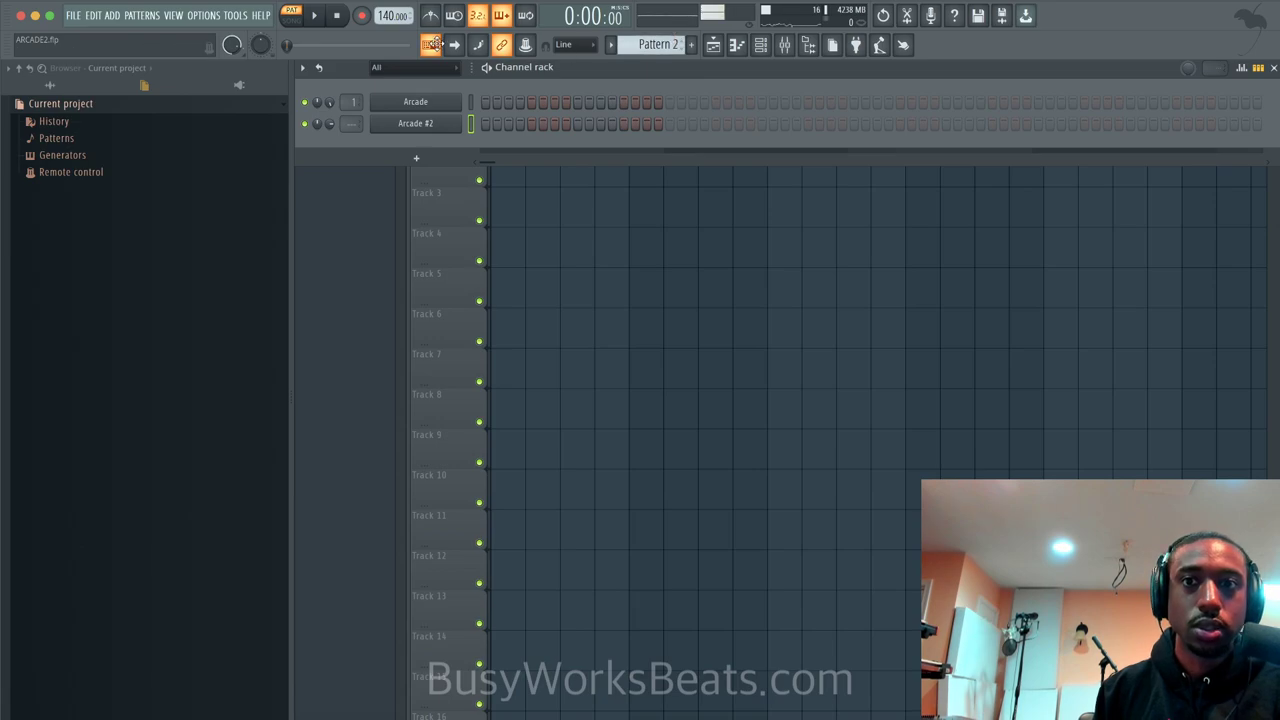
{"action": "left_click", "coordinate": [362, 15]}
{"action": "left_click", "coordinate": [641, 447]}
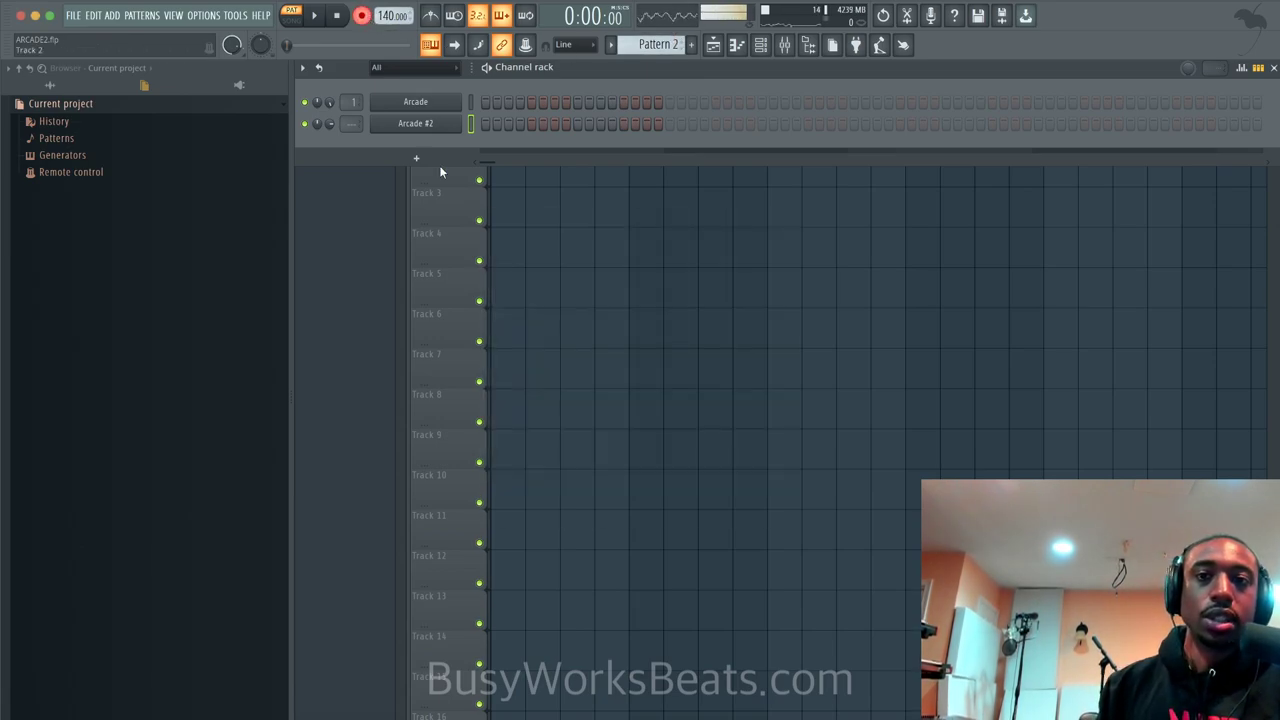
{"action": "left_click", "coordinate": [439, 165]}
{"action": "left_click", "coordinate": [291, 15]}
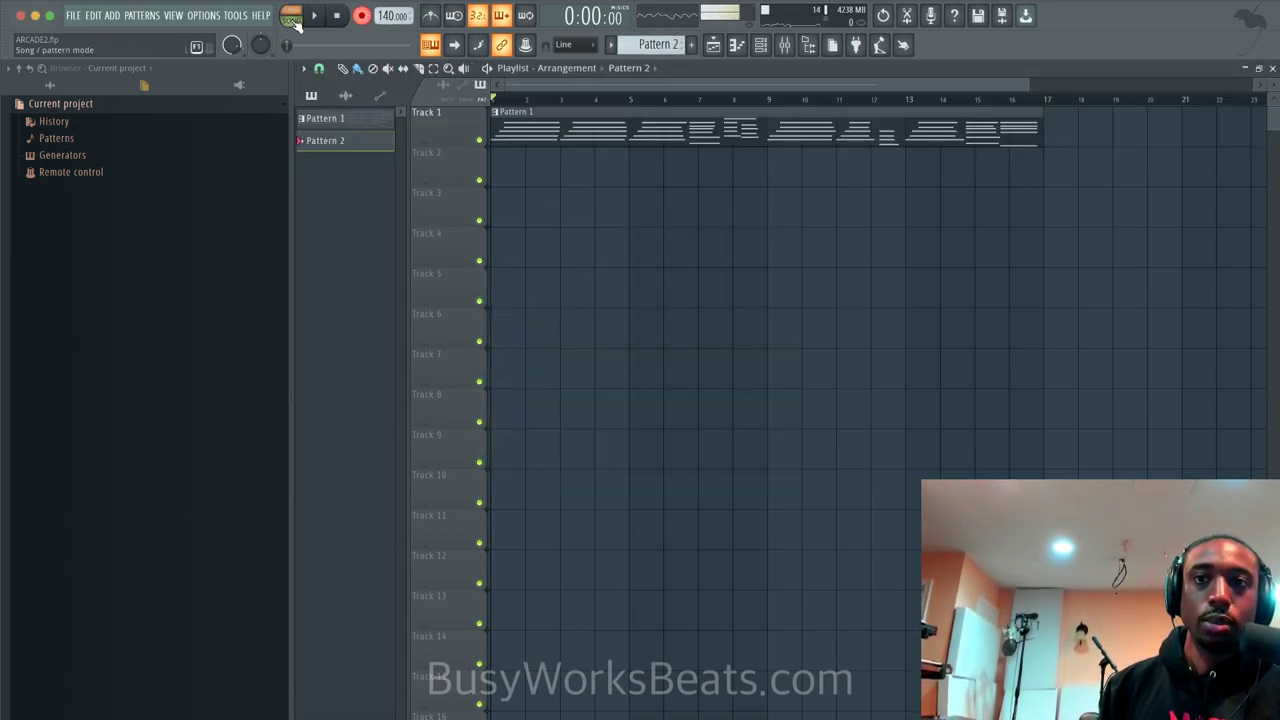
Record a drum part of about four bars with the Arcade #2 kit into Pattern 2 over the guitar melody
{"action": "left_click", "coordinate": [771, 51]}
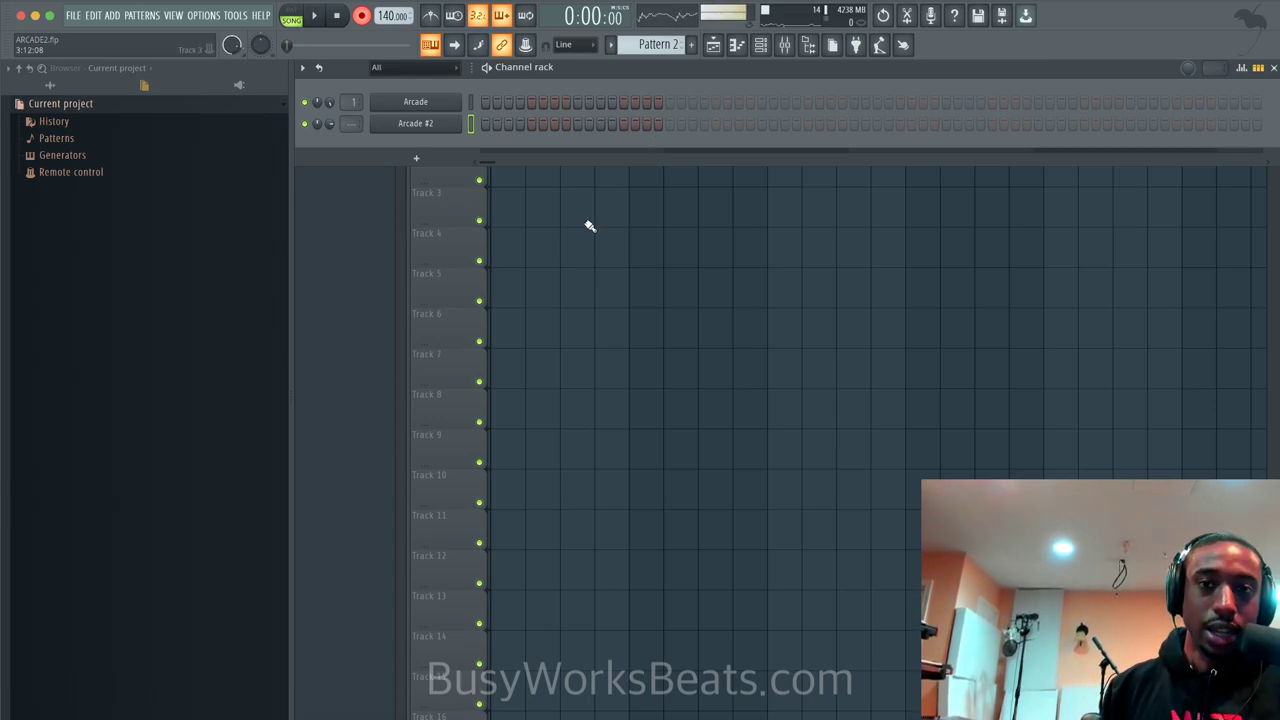
{"action": "key", "text": "space"}
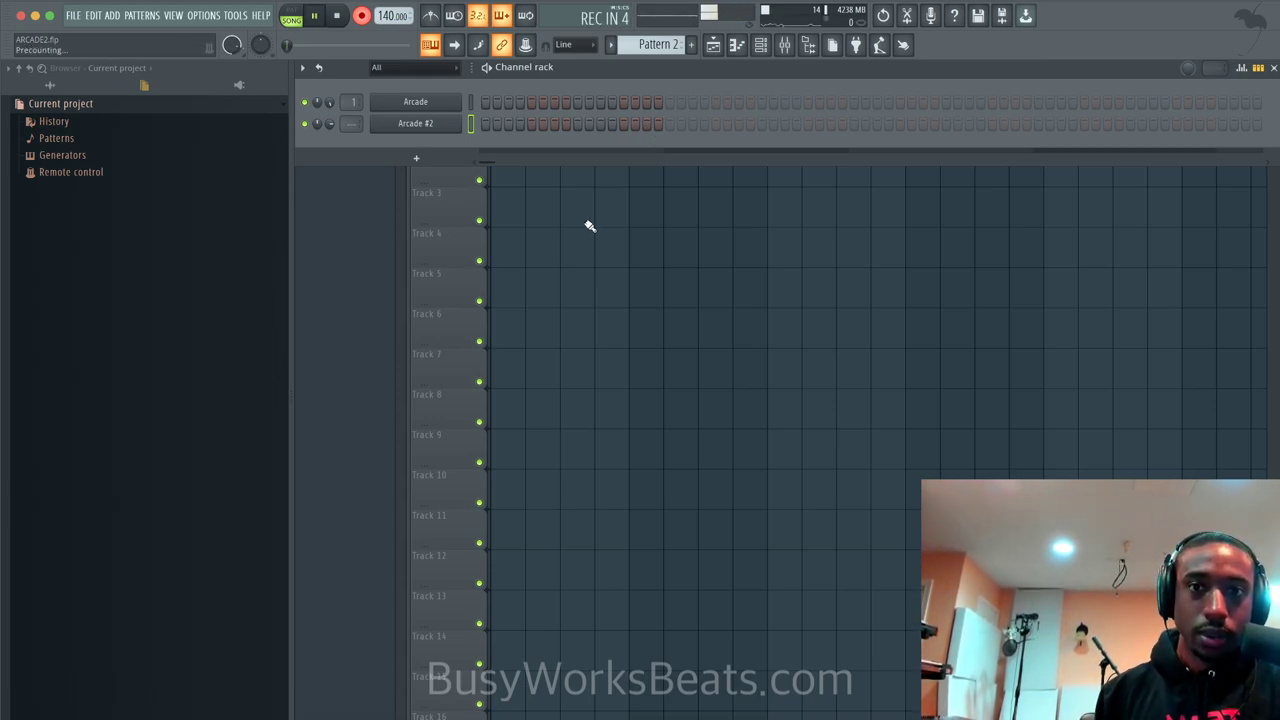
{"action": "key", "text": "F6"}
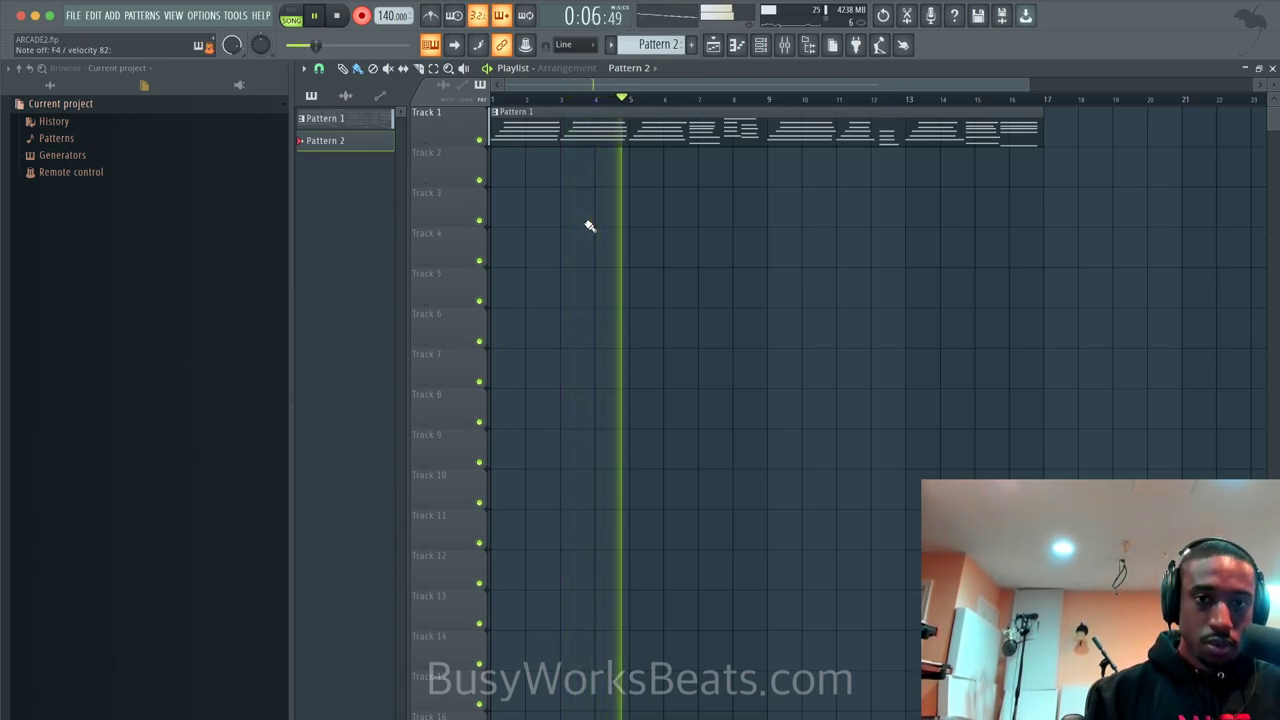
{"action": "key", "text": "space"}
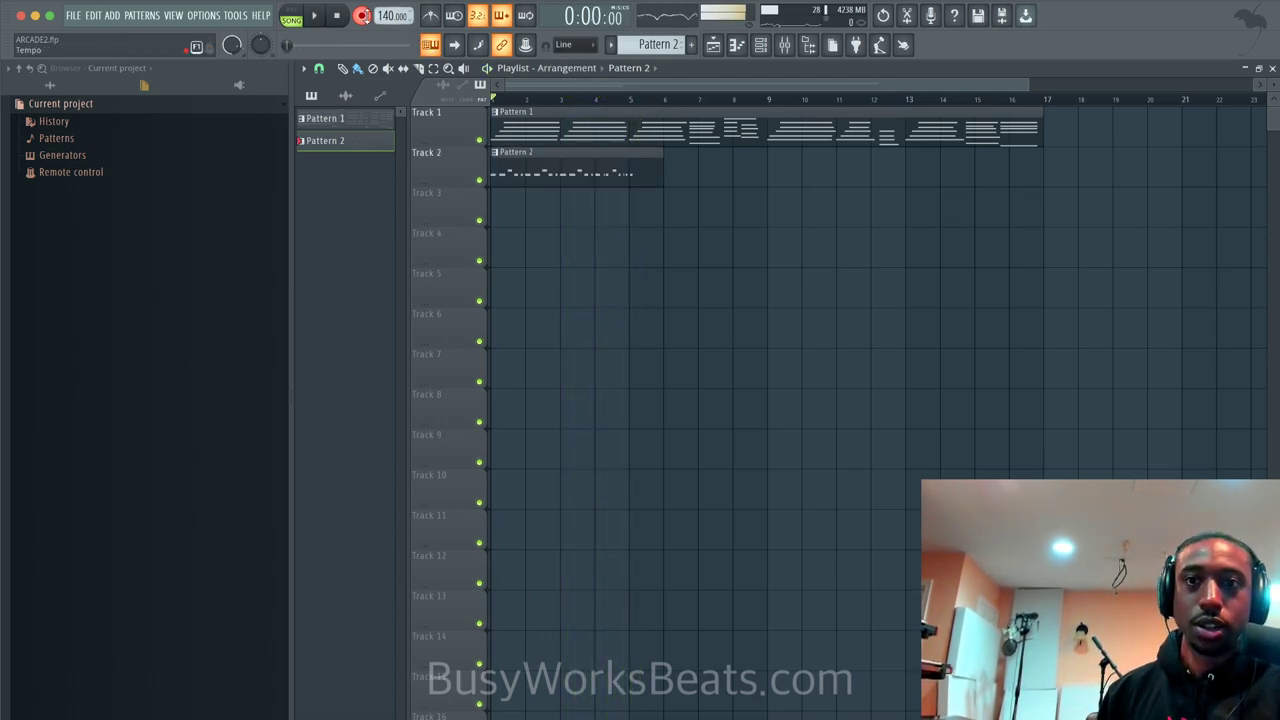
Quick-quantize the recorded Pattern 2 drum notes in the piano roll, play them back, and close the piano roll
{"action": "double_click", "coordinate": [560, 150]}
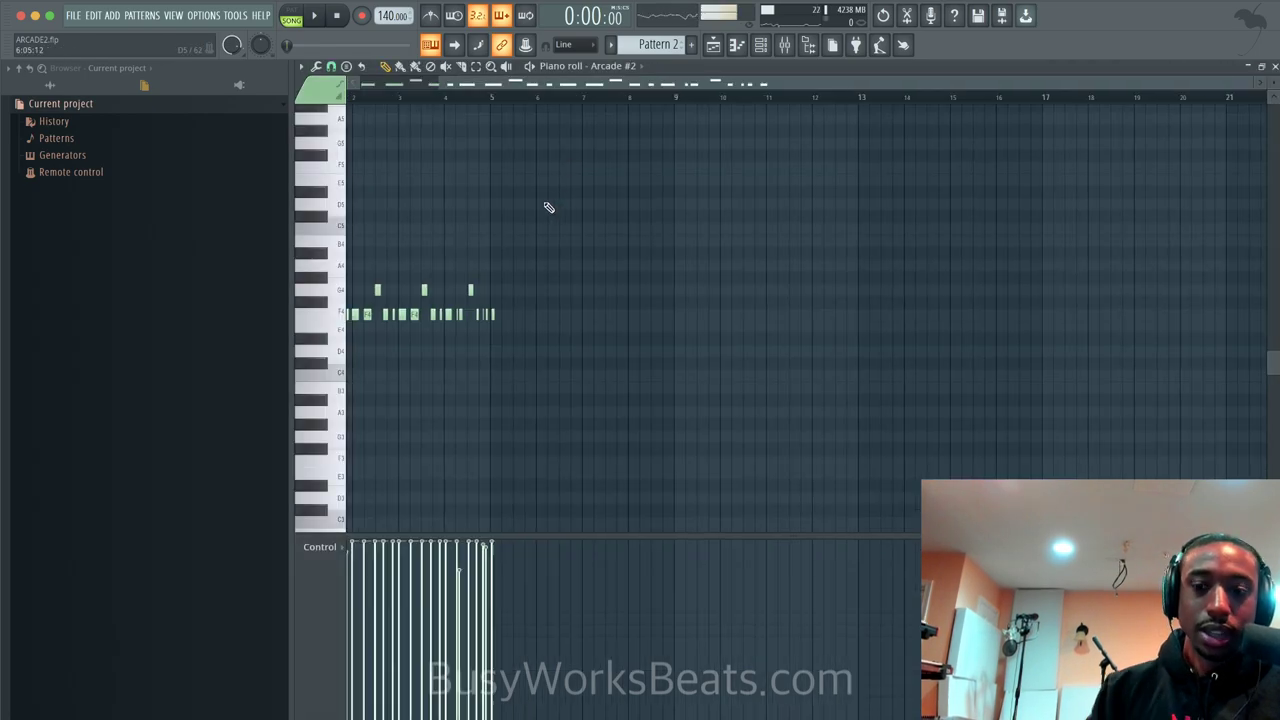
{"action": "key", "text": "alt+q"}
{"action": "key", "text": "Return"}
{"action": "scroll", "coordinate": [451, 223], "scroll_direction": "up", "scroll_amount": 4}
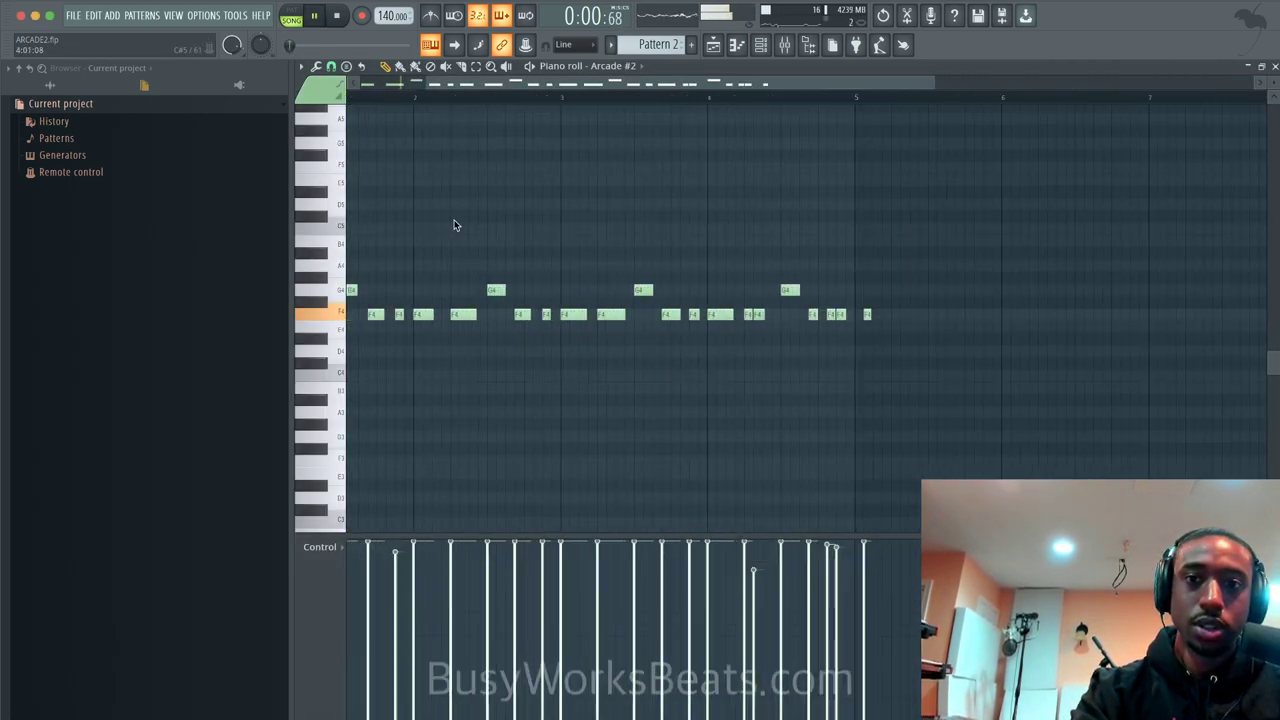
{"action": "key", "text": "space"}
{"action": "scroll", "coordinate": [546, 218], "scroll_direction": "down", "scroll_amount": 2}
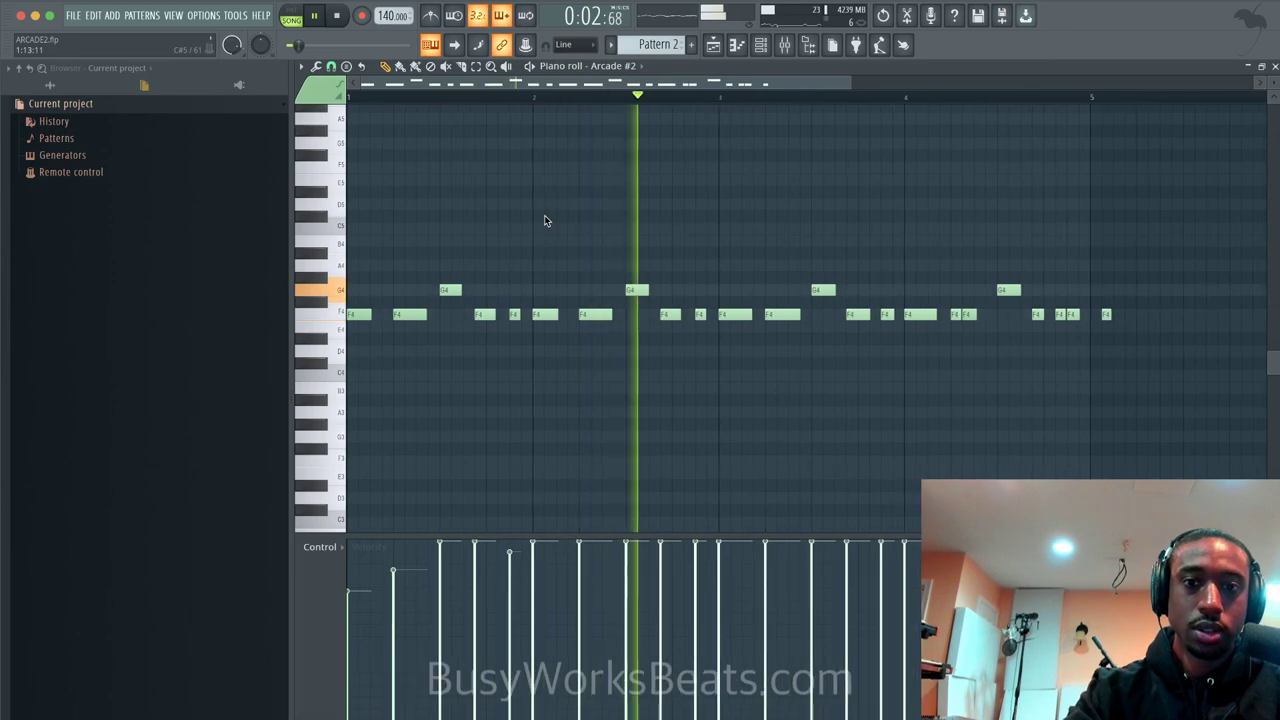
{"action": "key", "text": "space"}
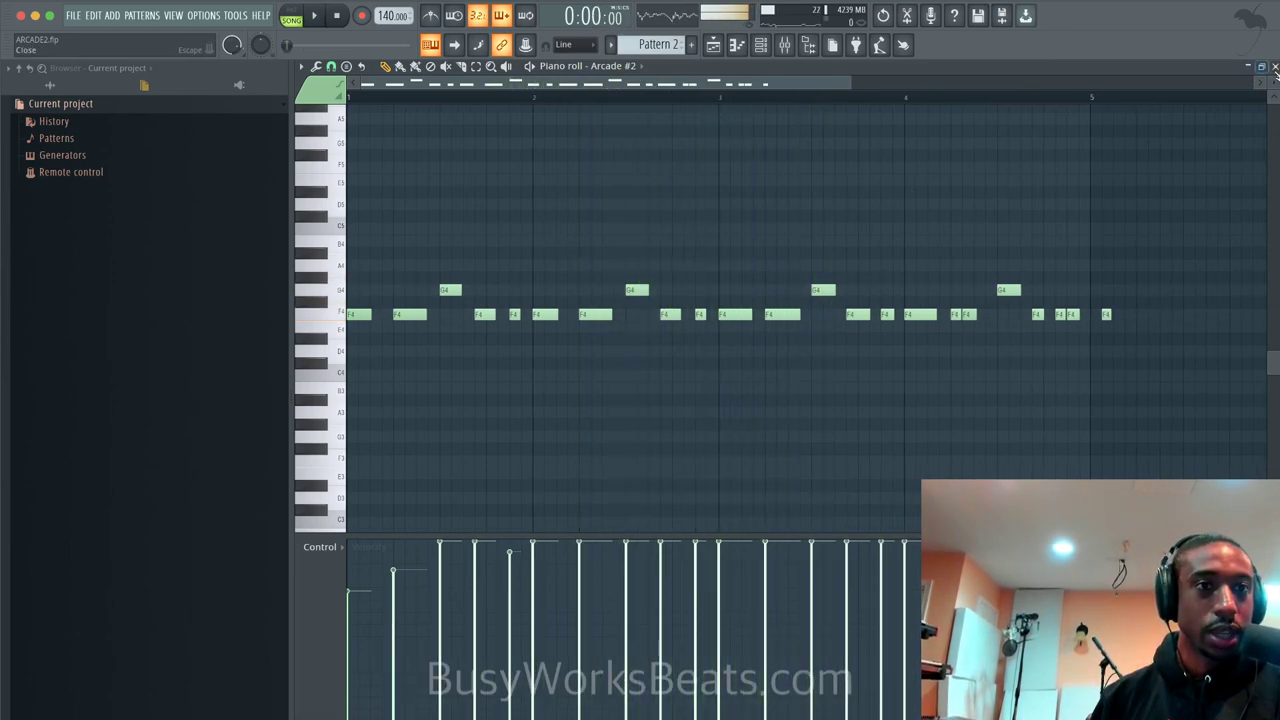
{"action": "key", "text": "Escape"}
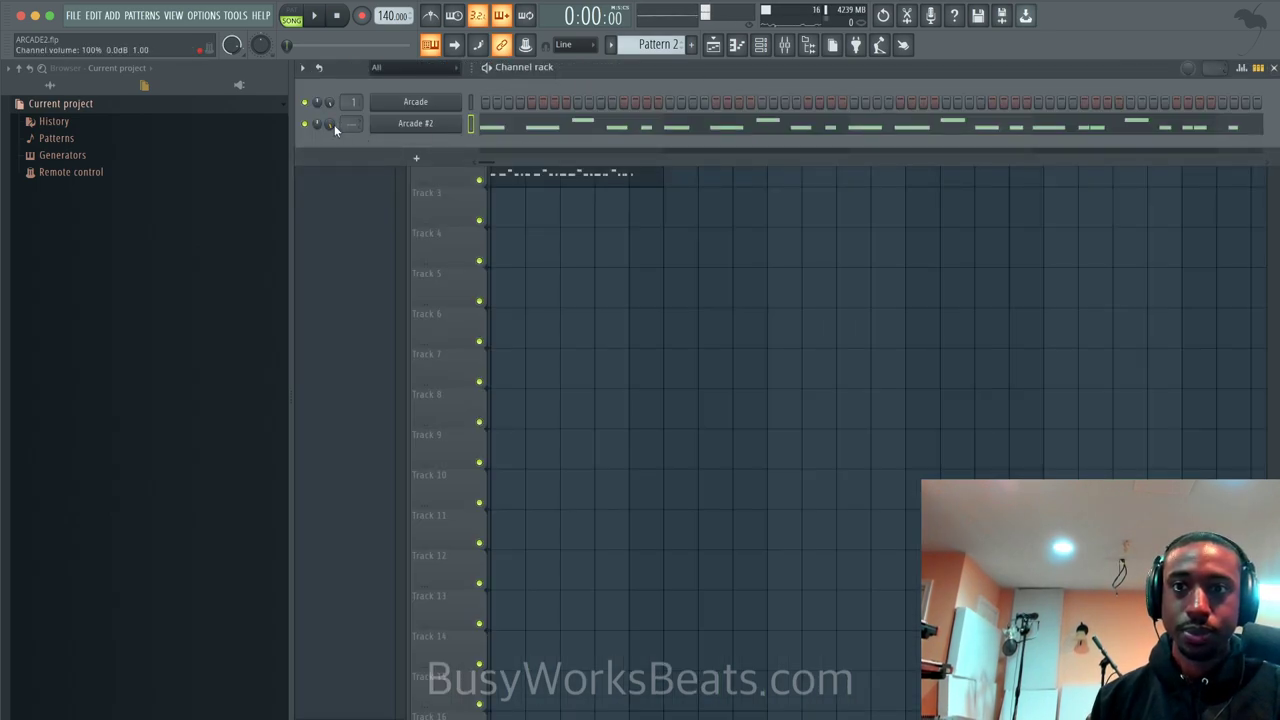
Route the Arcade #2 channel to mixer track 2 and raise that track's fader to about 124% during playback
{"action": "key", "text": "ctrl+l"}
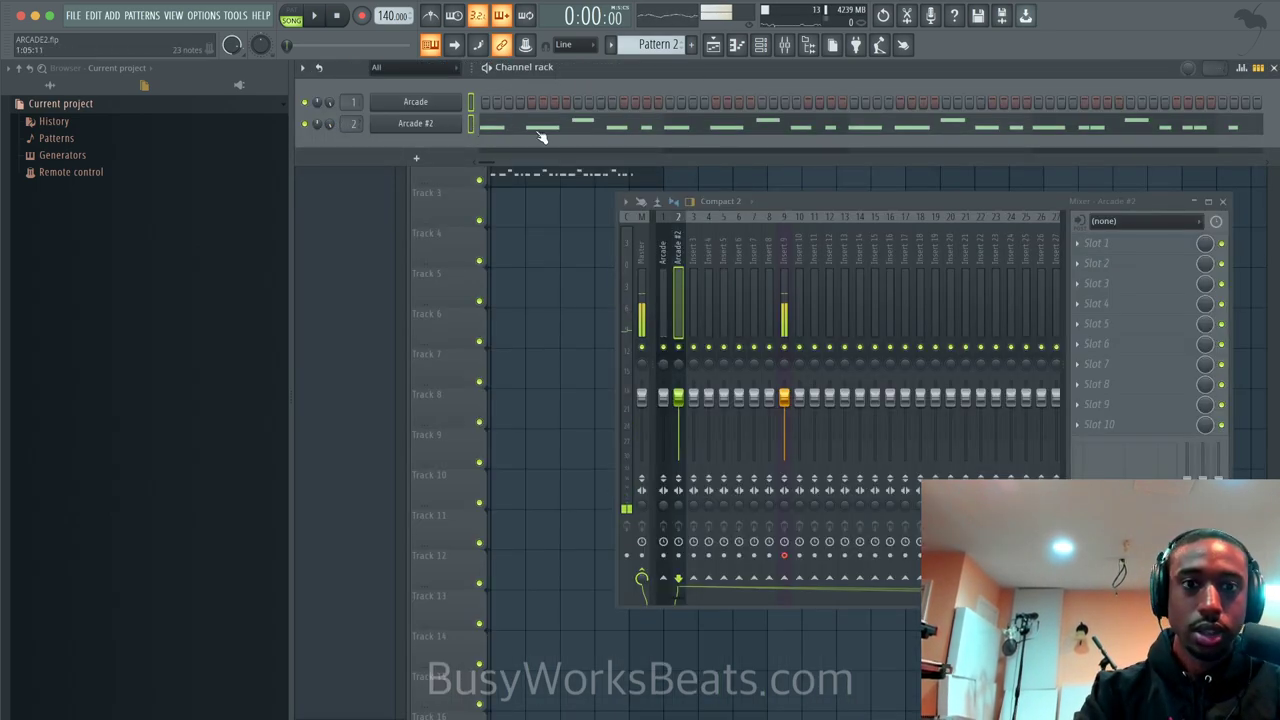
{"action": "key", "text": "space"}
{"action": "left_click_drag", "start_coordinate": [678, 397], "coordinate": [684, 385]}
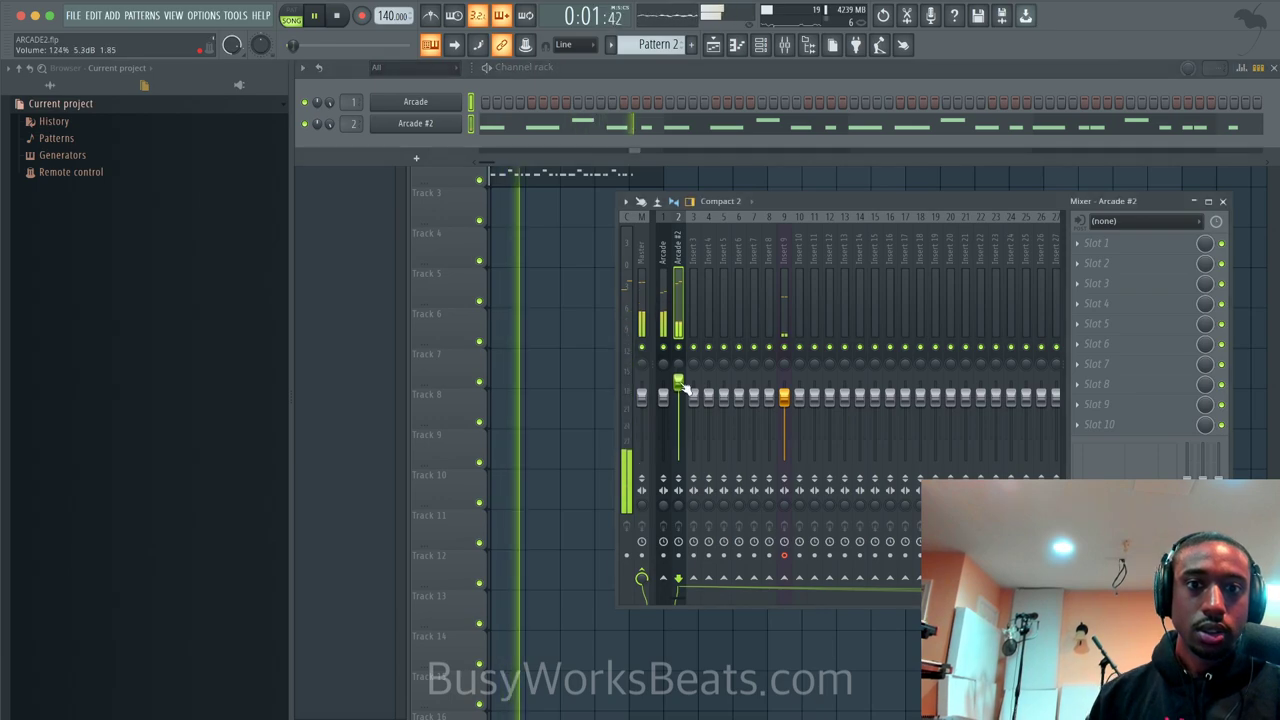
{"action": "key", "text": "space"}
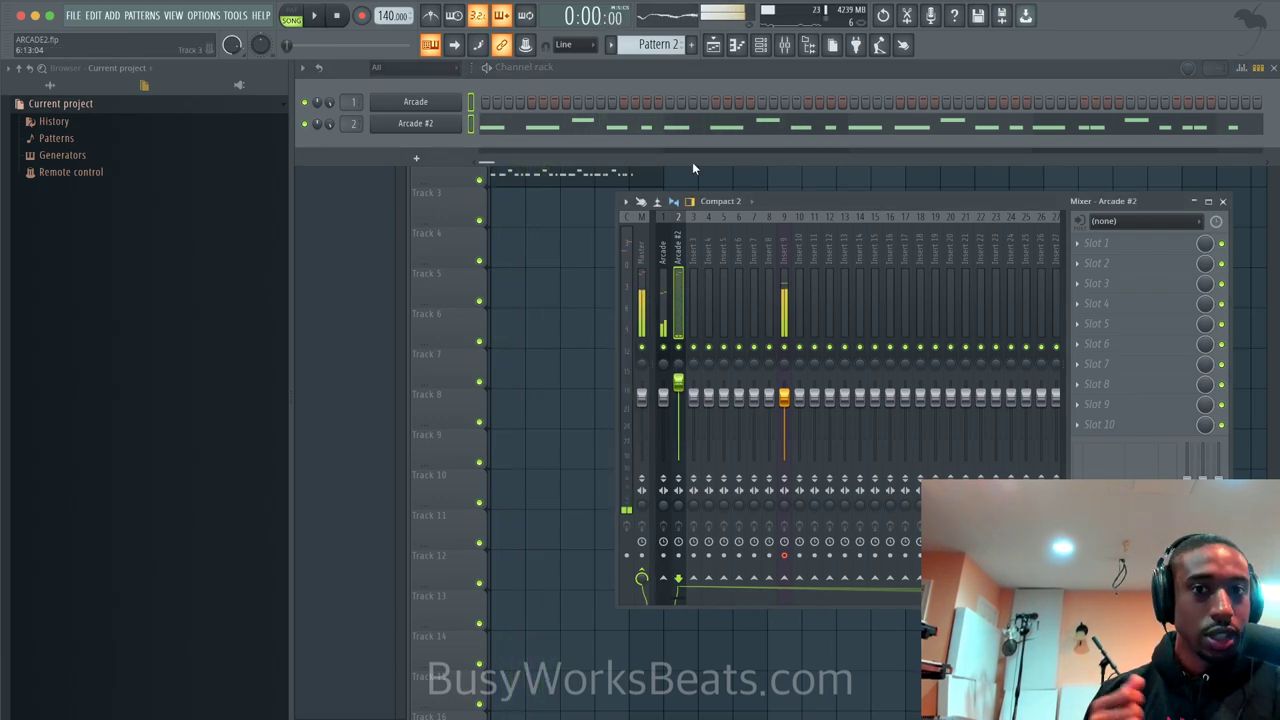
Insert Fruity soft clipper in the first effect slot of the Arcade #2 mixer track and reset the track's fader to 100%
{"action": "left_click", "coordinate": [1134, 245]}
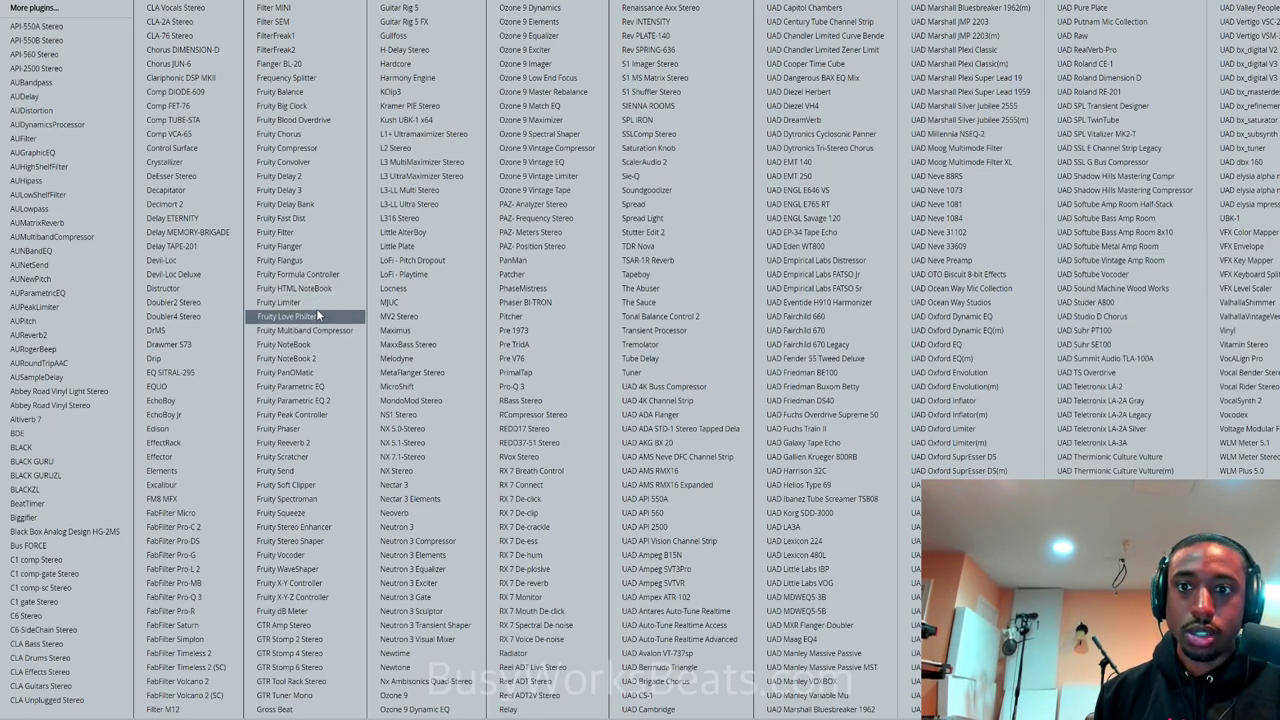
{"action": "left_click", "coordinate": [300, 485]}
{"action": "key", "text": "space"}
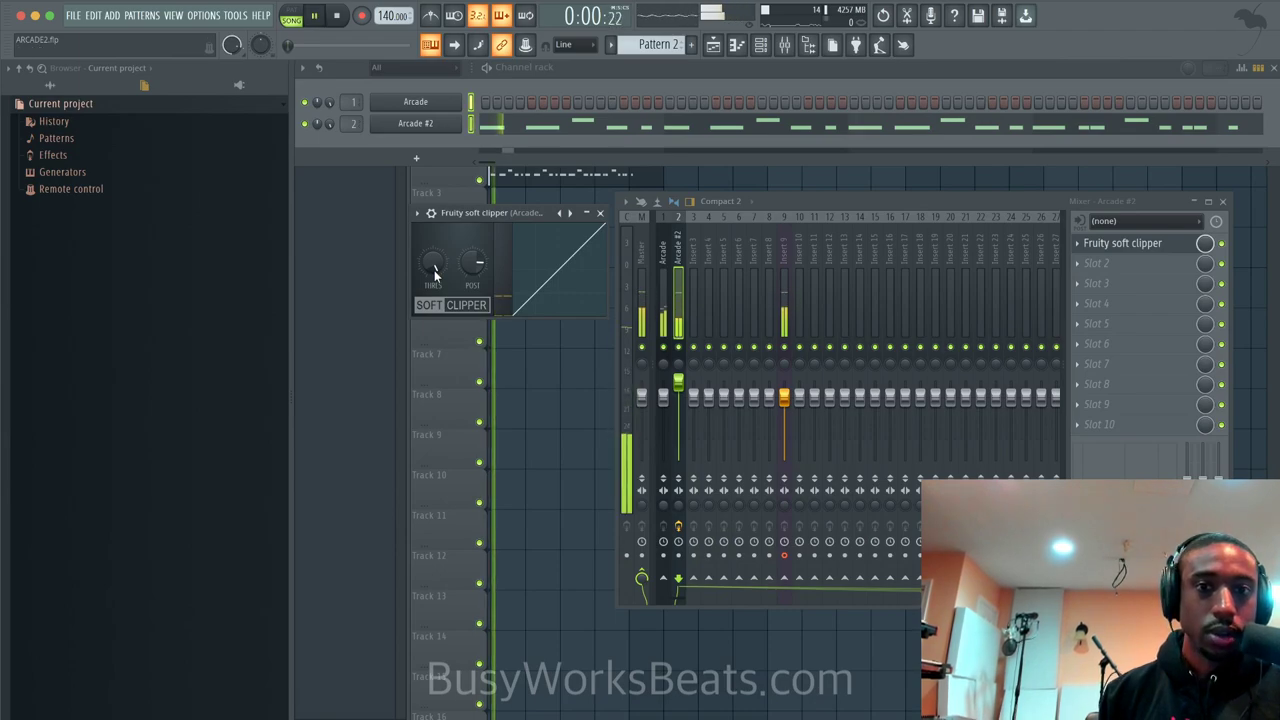
{"action": "left_click", "coordinate": [600, 213]}
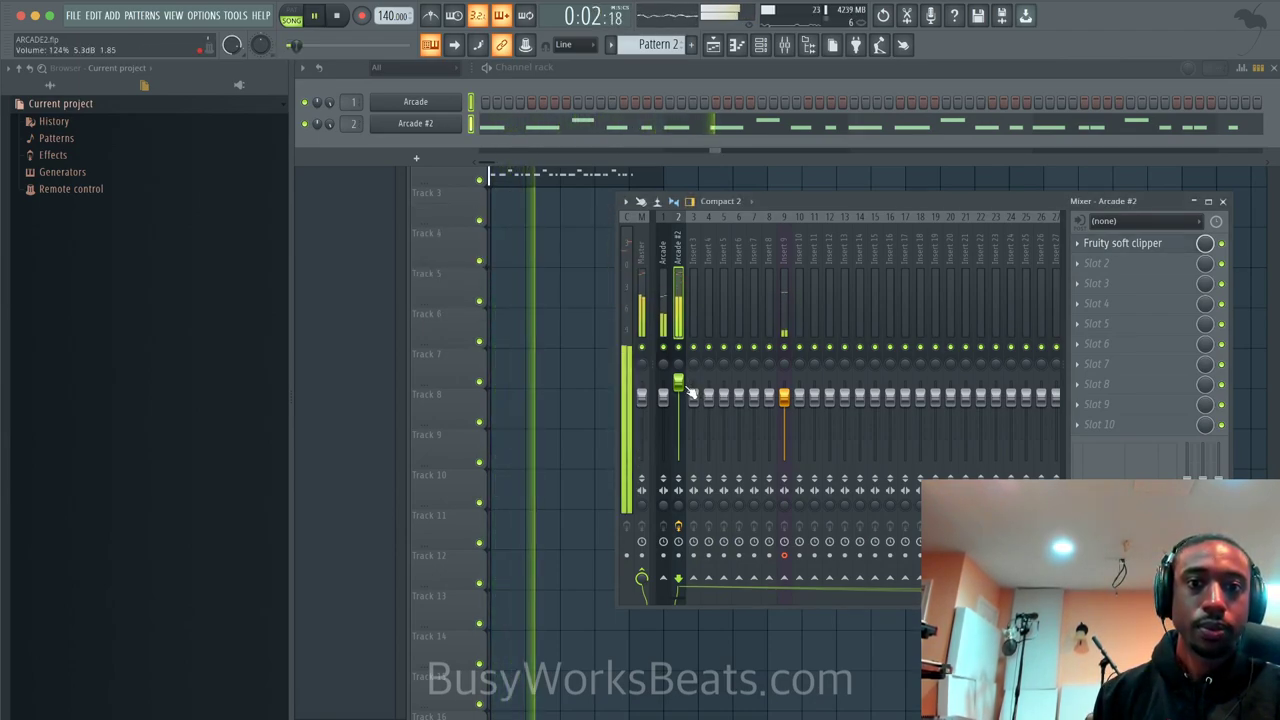
{"action": "right_click", "coordinate": [680, 390]}
{"action": "left_click", "coordinate": [696, 406]}
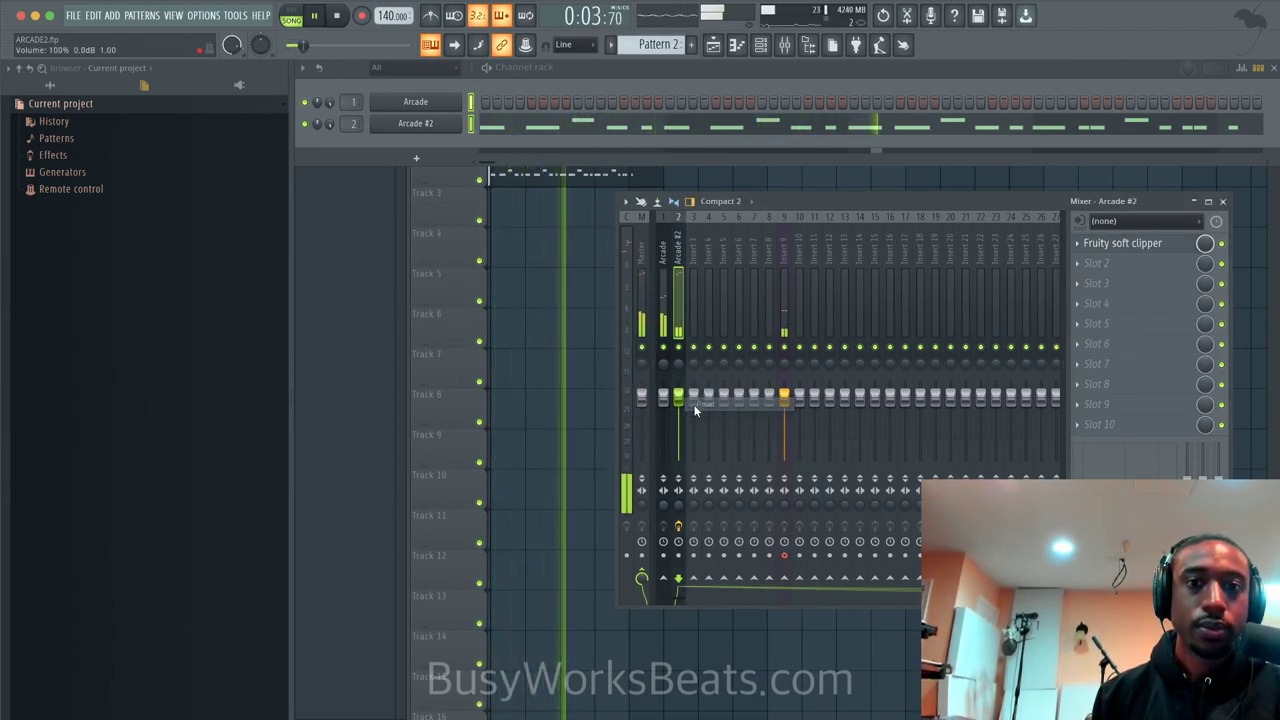
{"action": "key", "text": "space"}
Raise the volume multiplier in Arcade #2's channel level adjustments to about 124% during playback, and close its window
{"action": "left_click", "coordinate": [422, 122]}
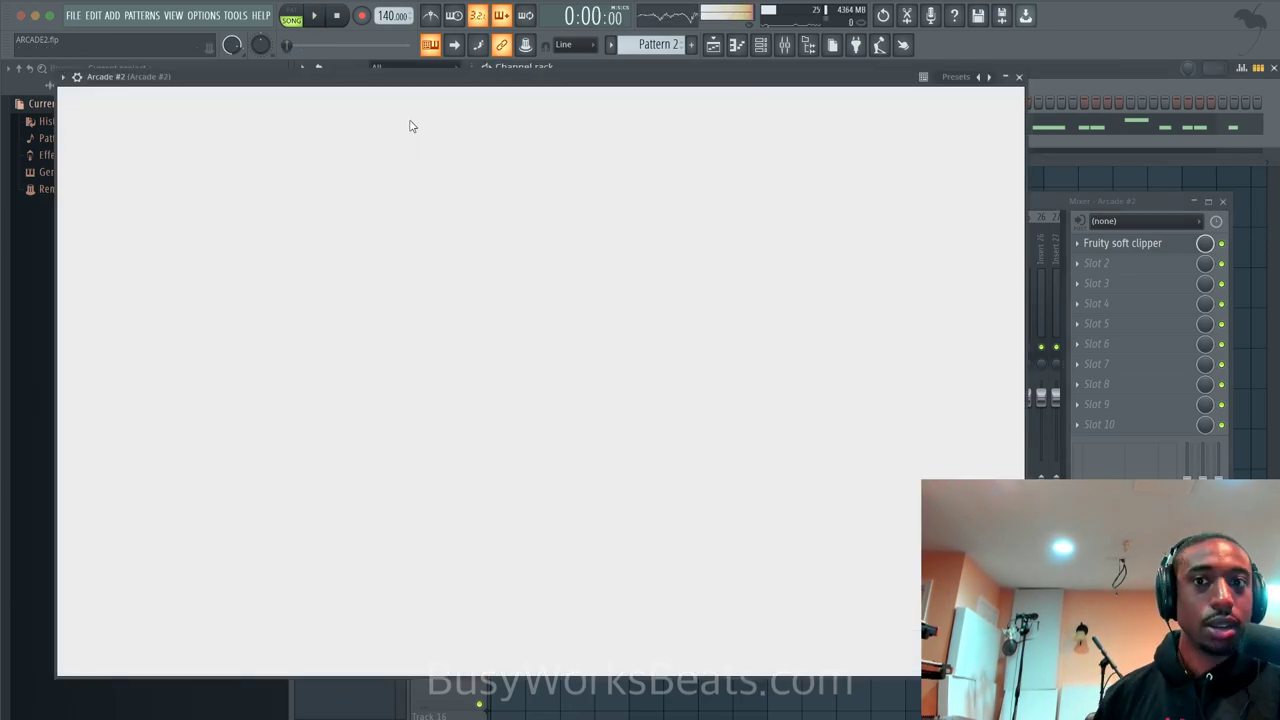
{"action": "left_click", "coordinate": [136, 101]}
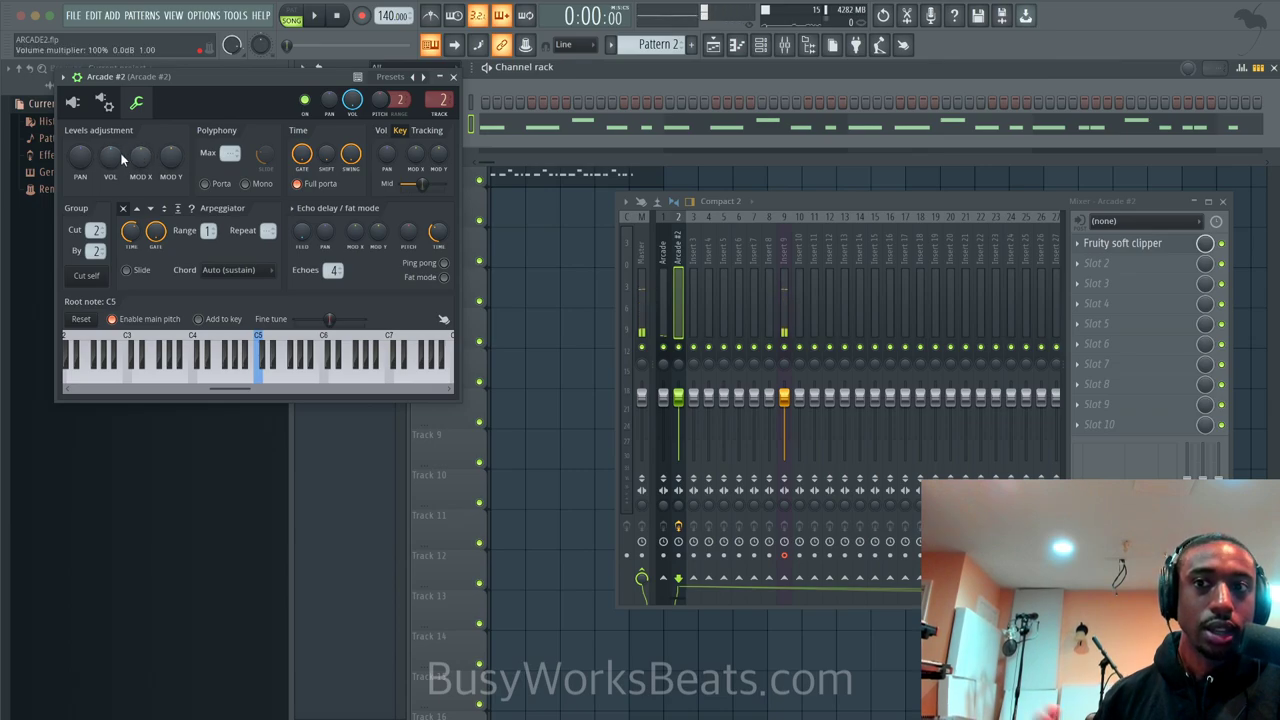
{"action": "key", "text": "space"}
{"action": "scroll", "coordinate": [110, 155], "scroll_direction": "up", "scroll_amount": 3}
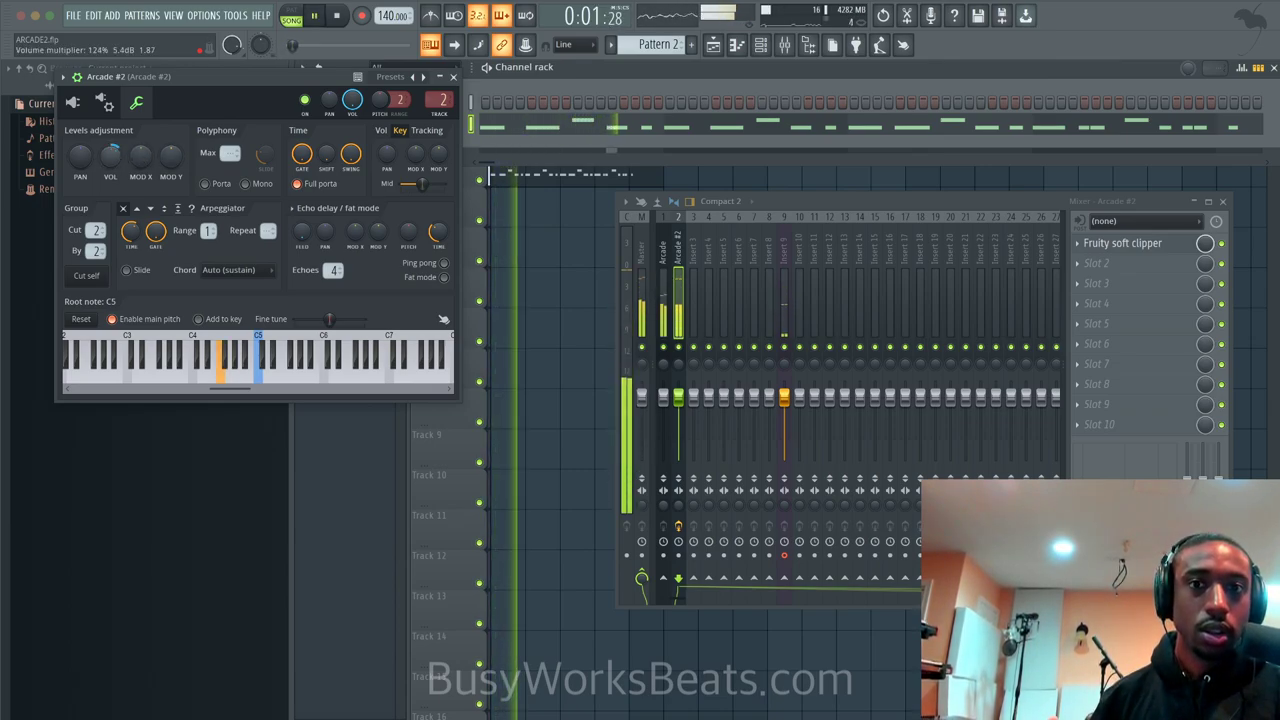
{"action": "left_click", "coordinate": [455, 77]}
Trim the Pattern 2 clip in the playlist to four bars and duplicate it three times to match Pattern 1's length
{"action": "key", "text": "F5"}
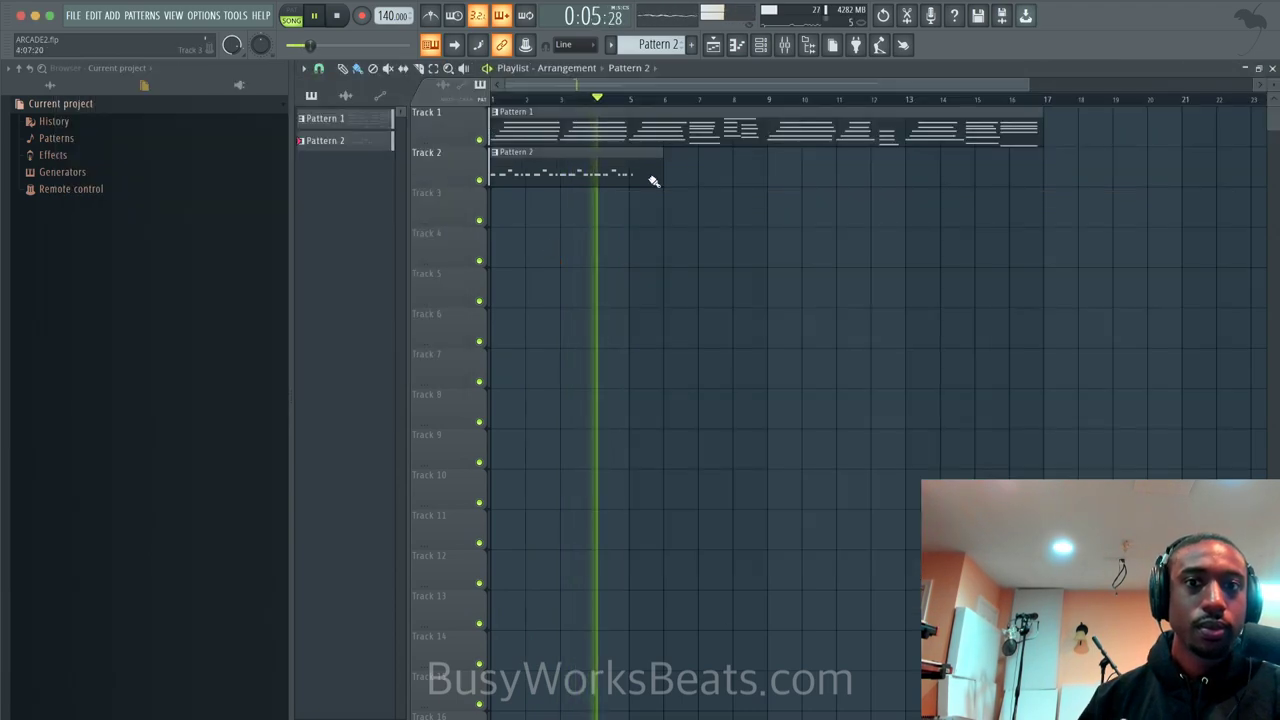
{"action": "left_click_drag", "start_coordinate": [658, 162], "coordinate": [640, 166]}
{"action": "key", "text": "space"}
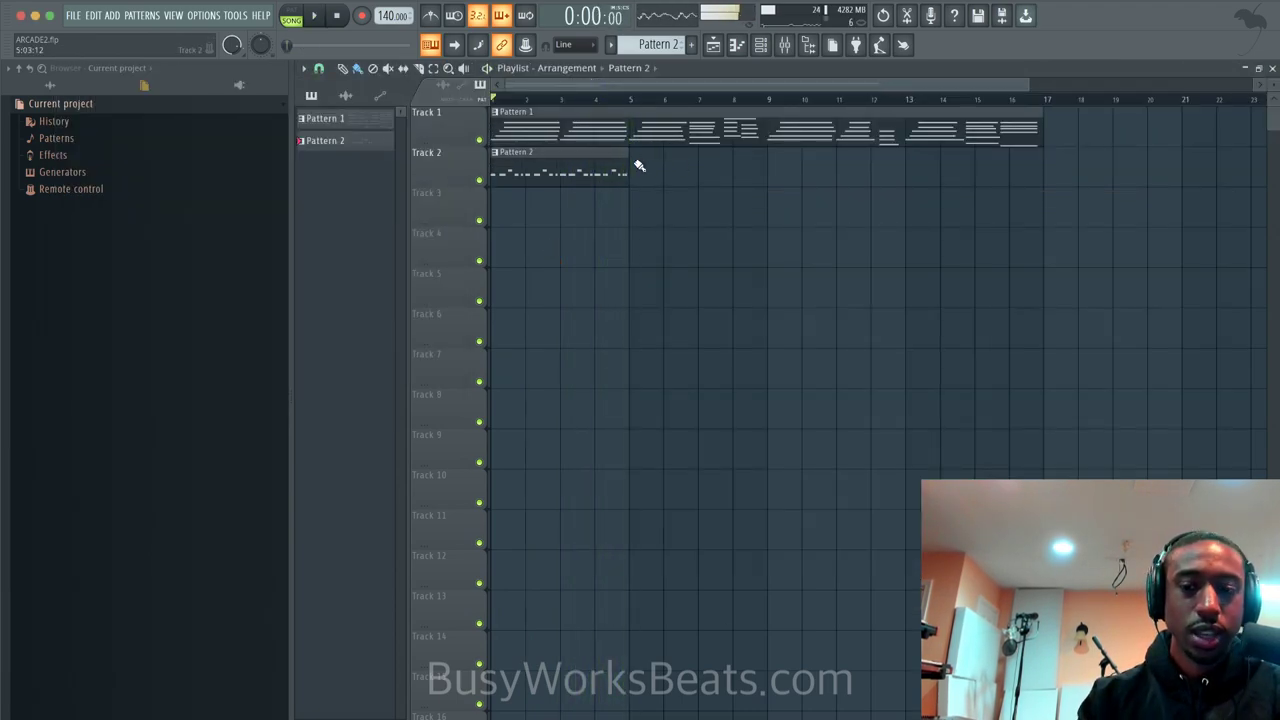
{"action": "left_click", "coordinate": [587, 170]}
{"action": "key", "text": "ctrl+b"}
{"action": "key", "text": "ctrl+b"}
{"action": "key", "text": "ctrl+b"}
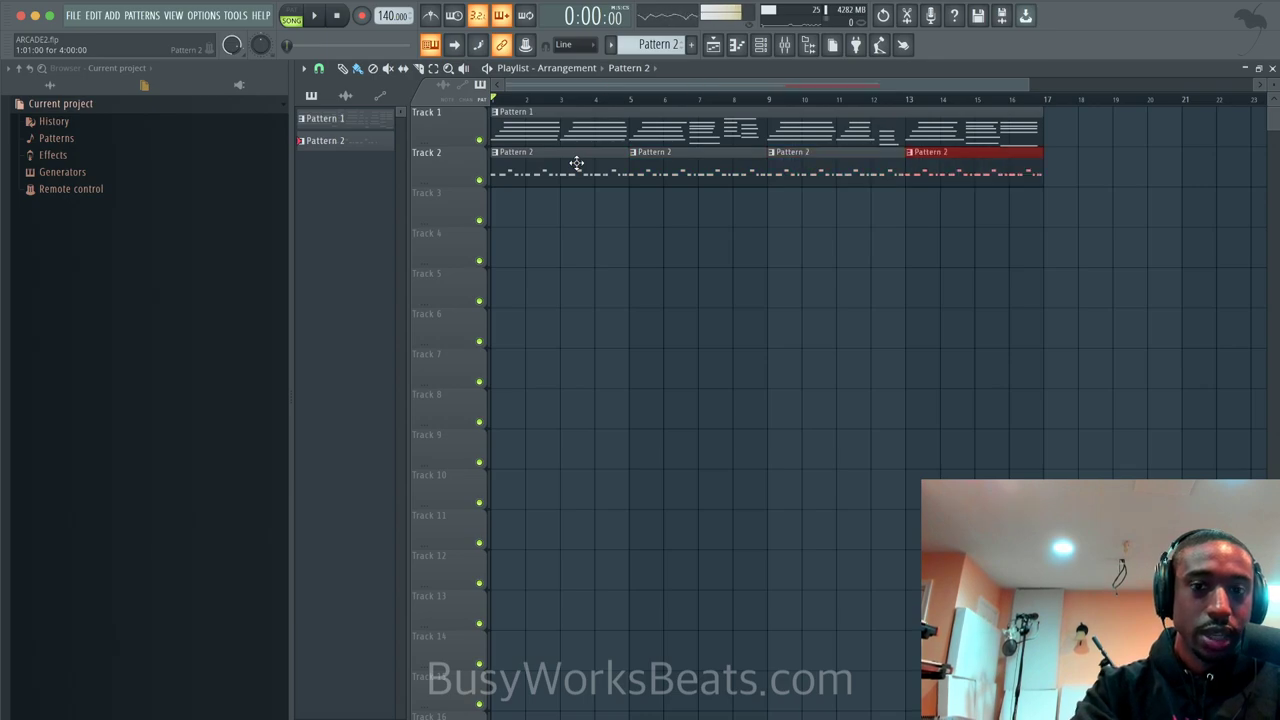
Raise Shimmer to about three-fifths on the Somewhere Nice guitar kit during playback, stop playback, and close the Arcade window
{"action": "key", "text": "space"}
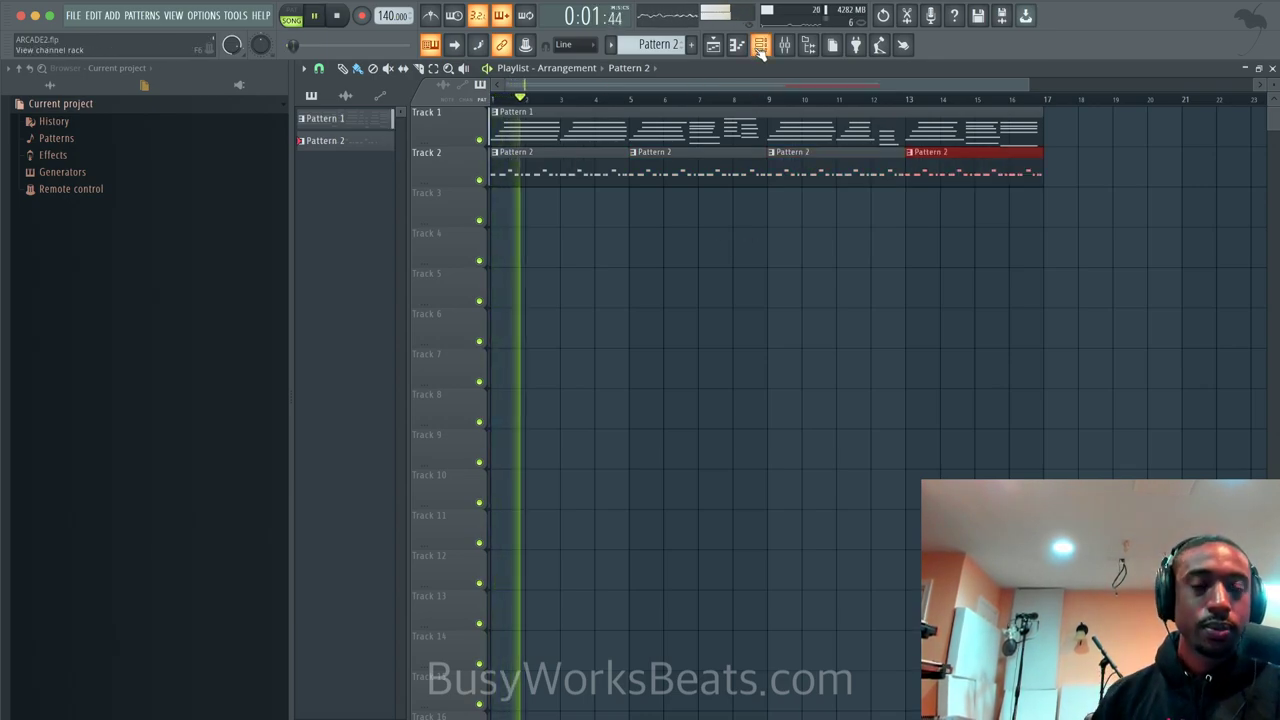
{"action": "left_click", "coordinate": [759, 48]}
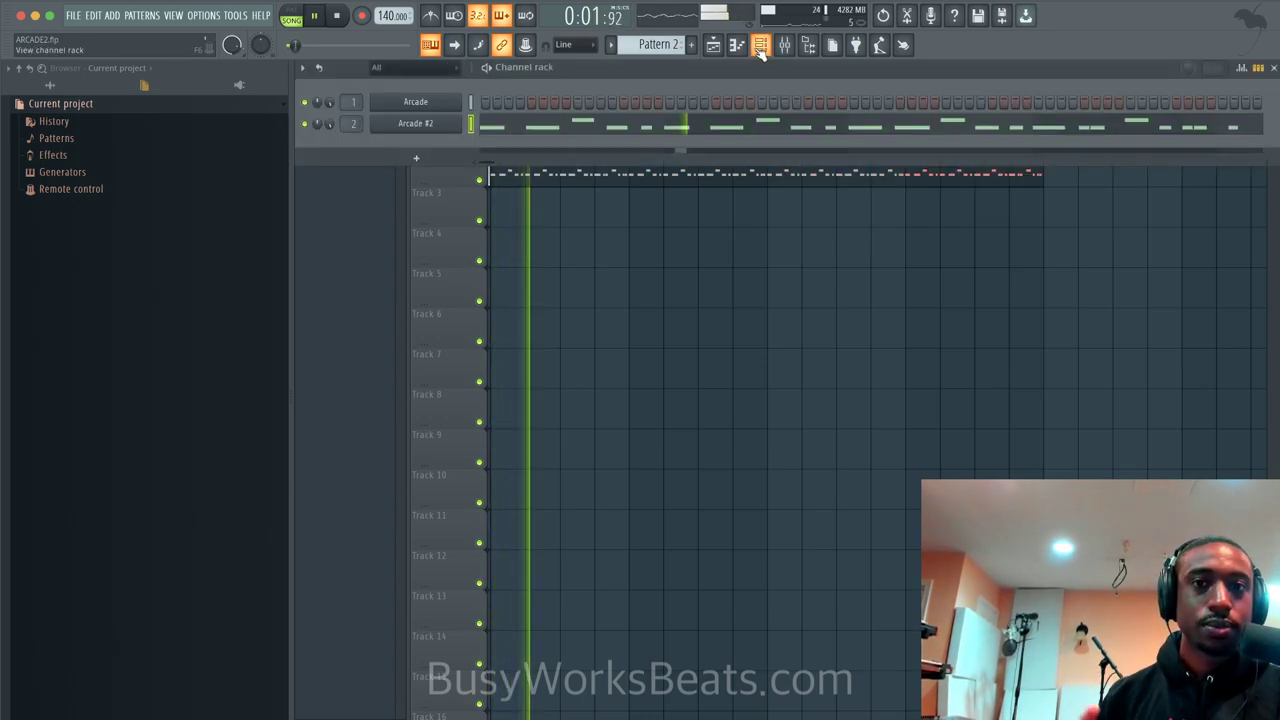
{"action": "left_click", "coordinate": [443, 101]}
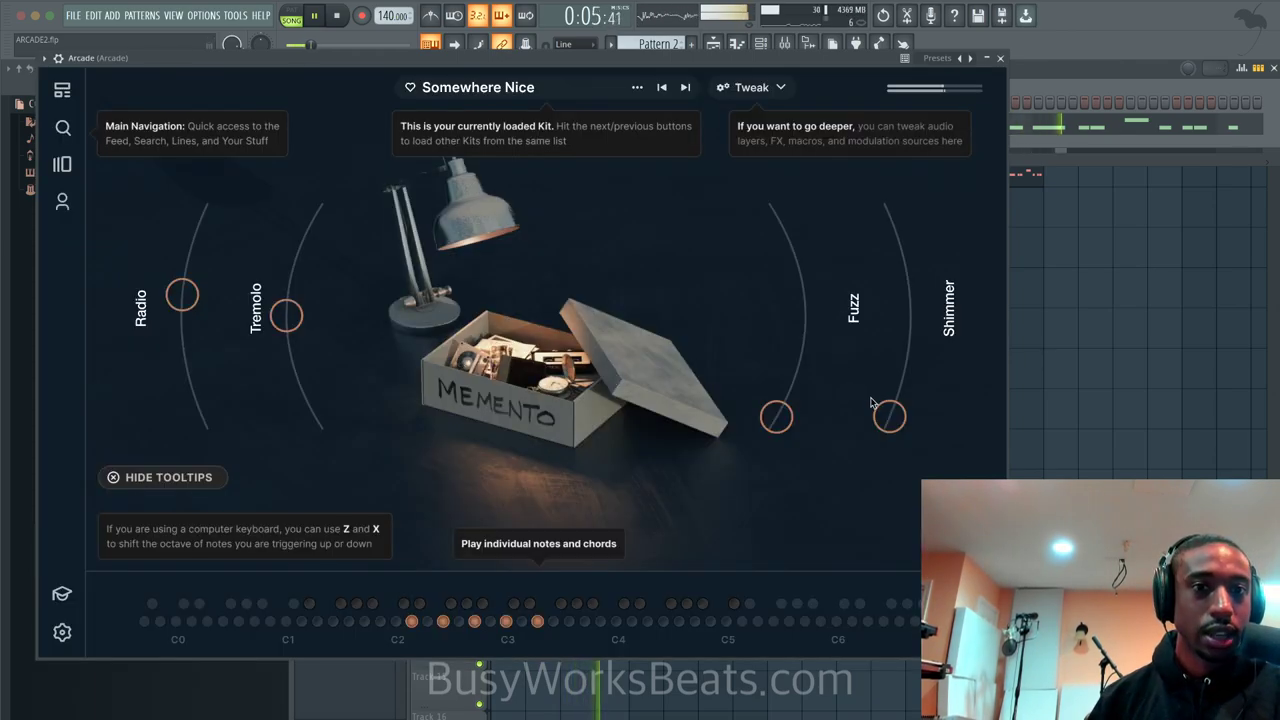
{"action": "left_click_drag", "start_coordinate": [889, 416], "coordinate": [887, 309]}
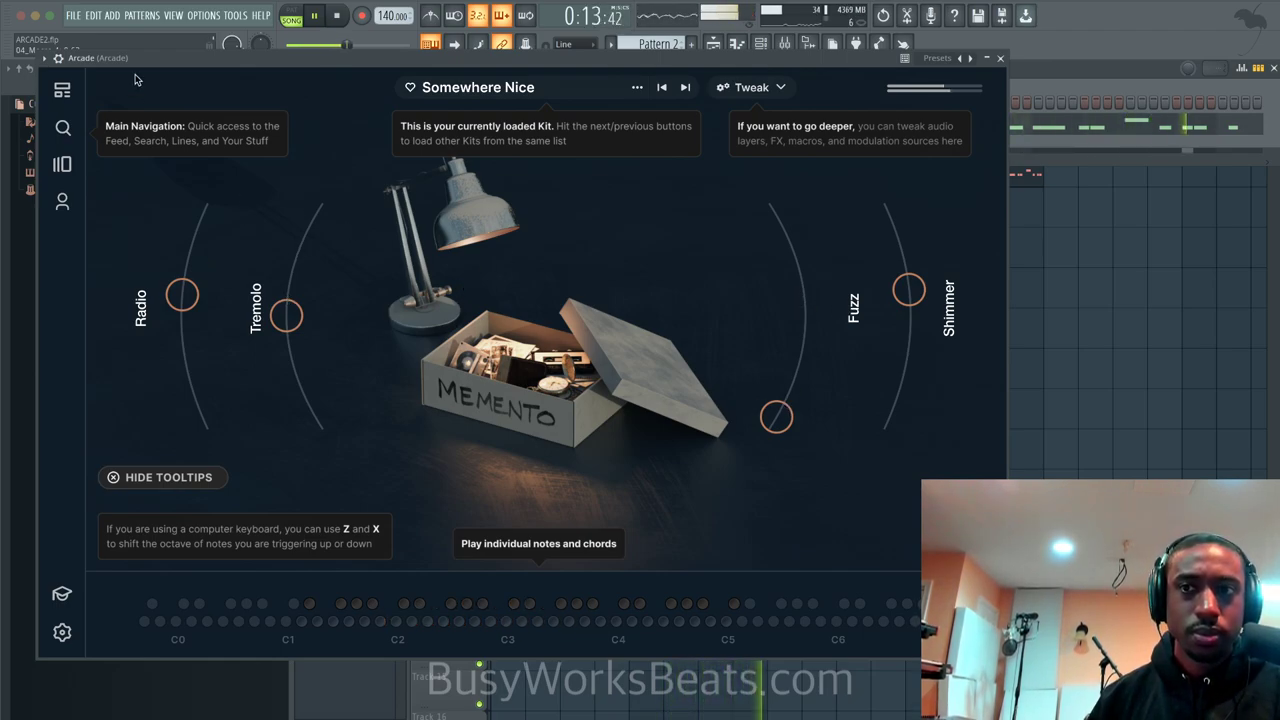
{"action": "left_click", "coordinate": [58, 58]}
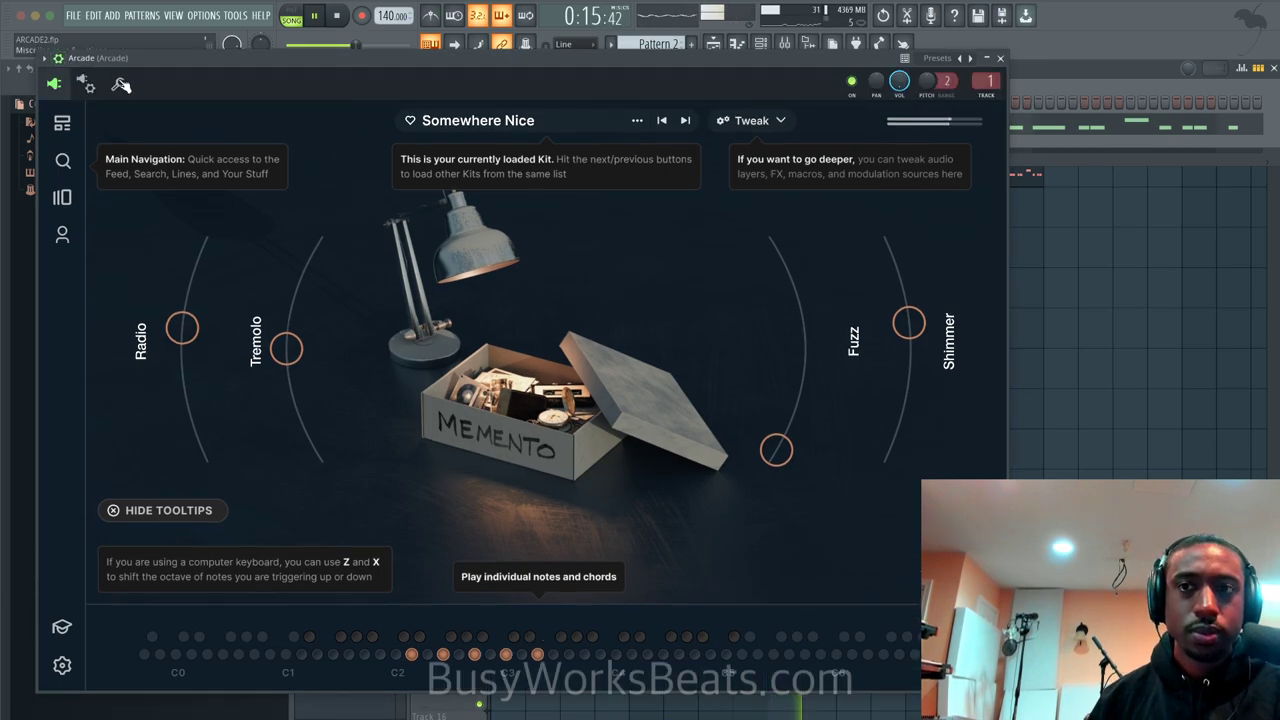
{"action": "key", "text": "space"}
{"action": "left_click", "coordinate": [1003, 58]}
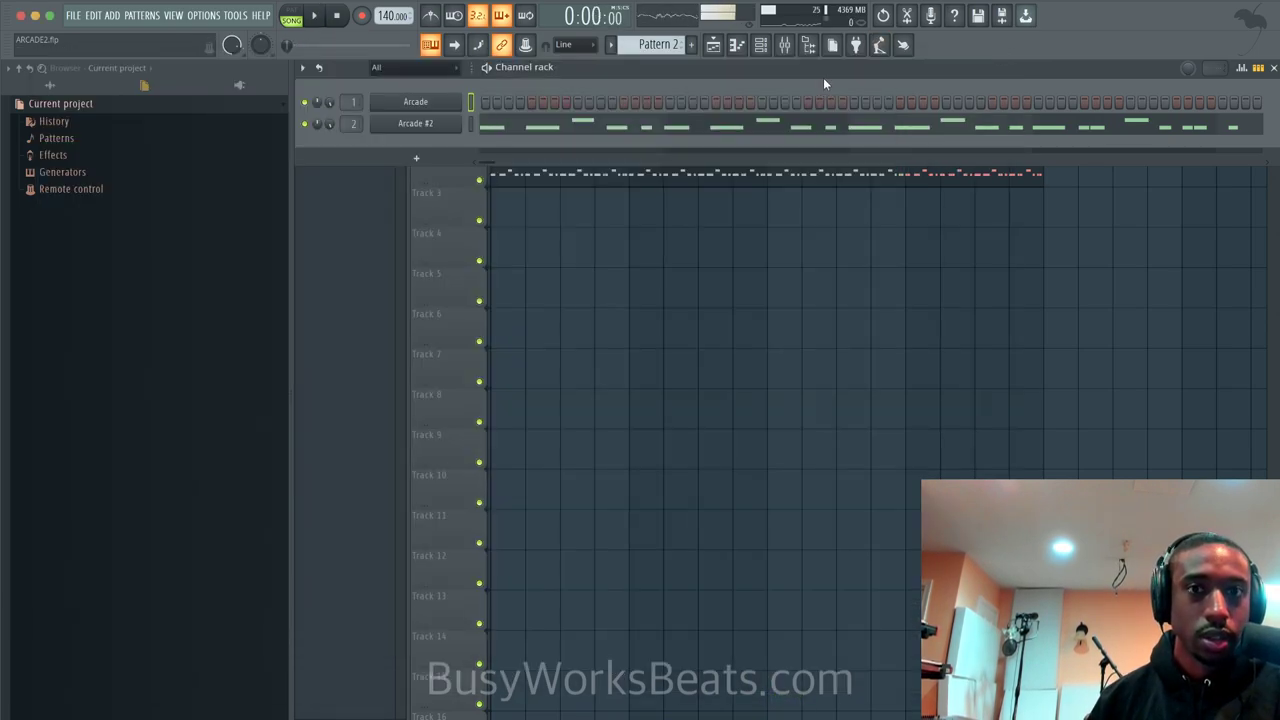
Play the song and examine Pattern 1's guitar chord notes in the piano roll
{"action": "key", "text": "space"}
{"action": "left_click", "coordinate": [742, 96]}
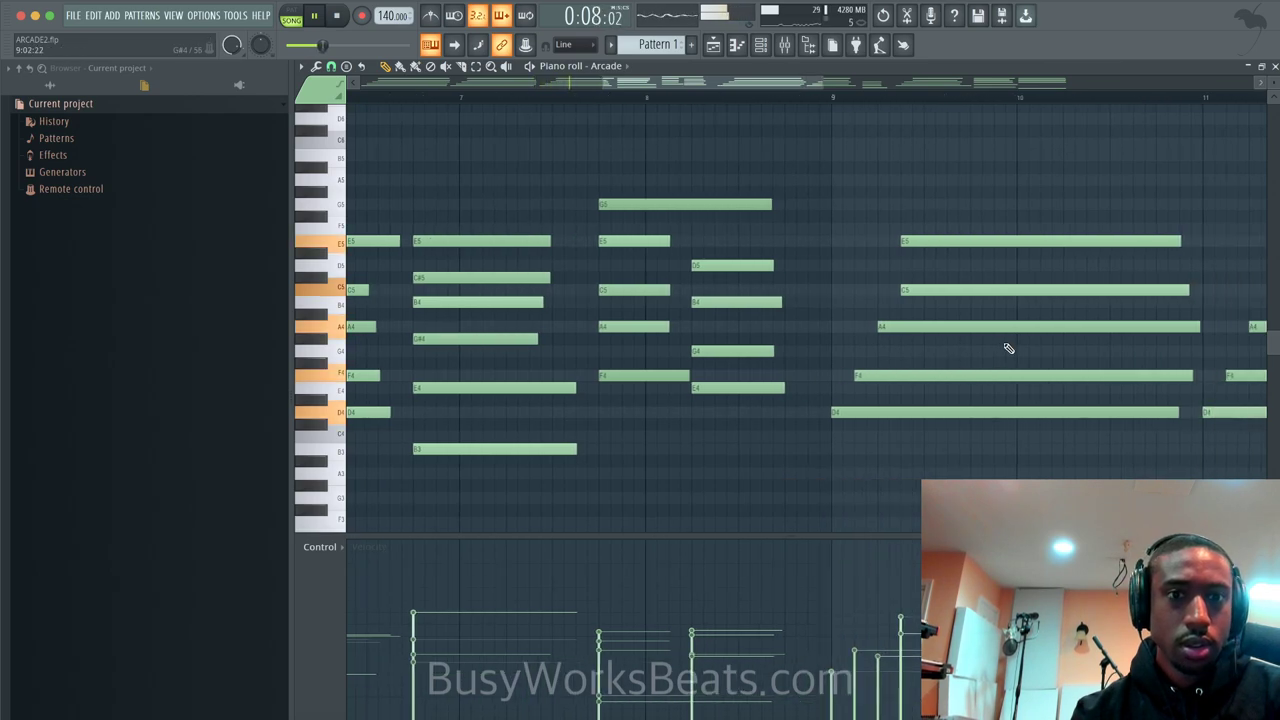
{"action": "scroll", "coordinate": [1008, 348], "scroll_direction": "down", "scroll_amount": 2}
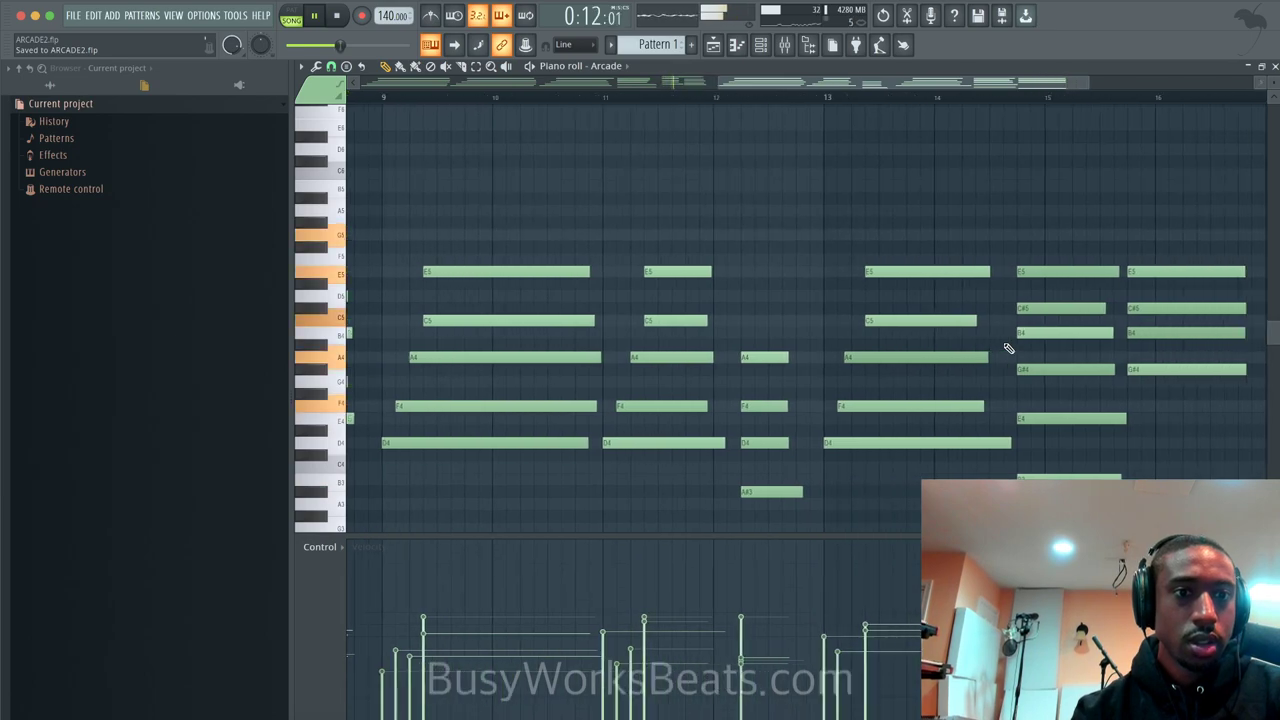
{"action": "scroll", "coordinate": [1006, 345], "scroll_direction": "down", "scroll_amount": 2}
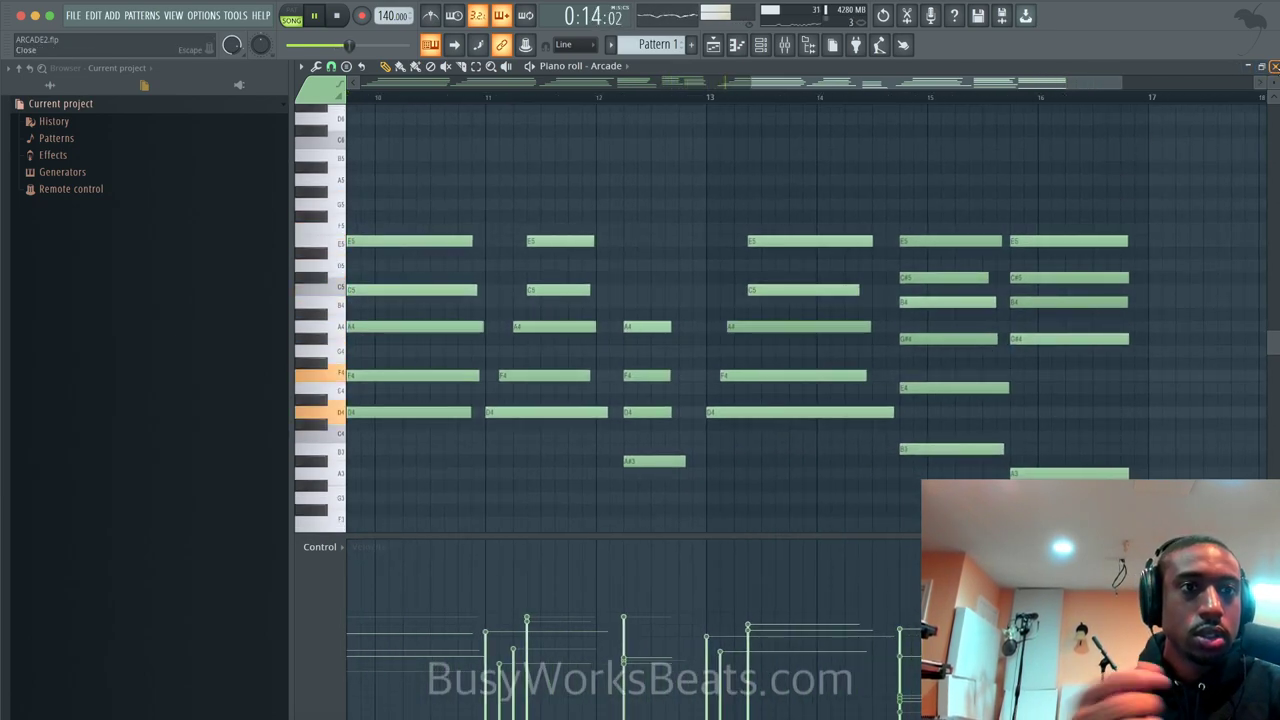
{"action": "left_click", "coordinate": [1243, 68]}
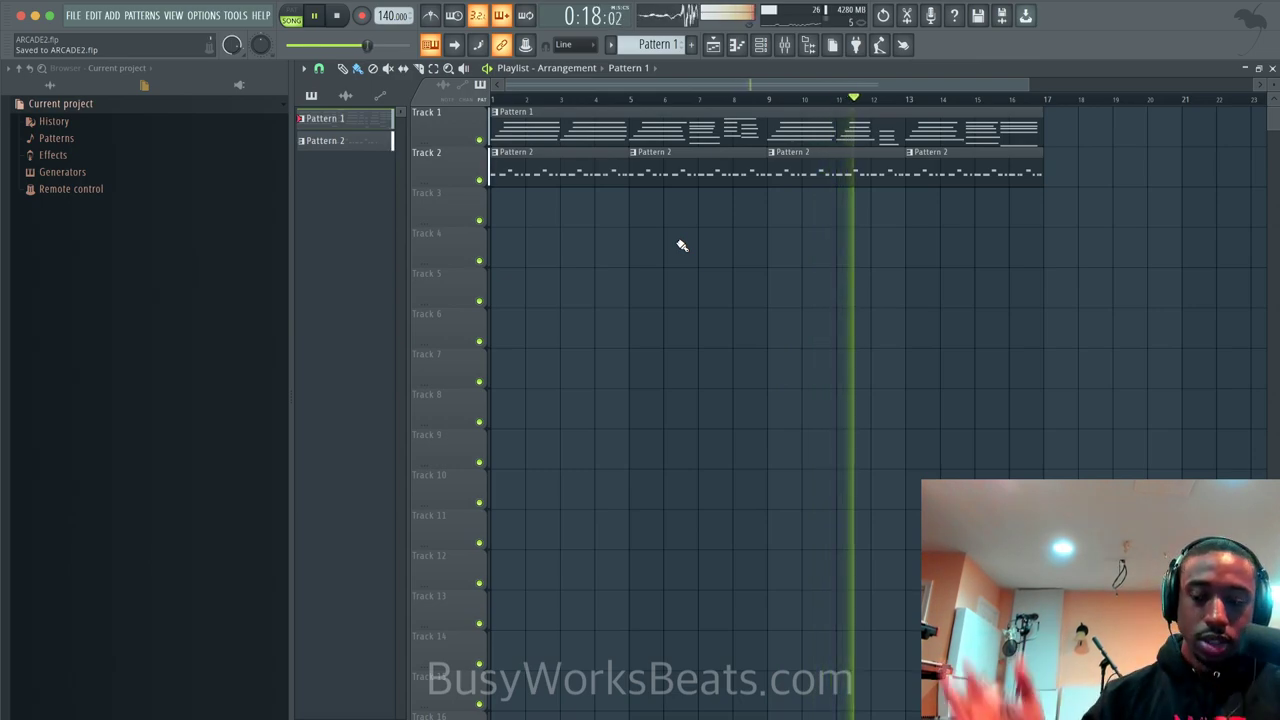
Stop playback and add a third Arcade instance to the channel rack
{"action": "left_click", "coordinate": [761, 47]}
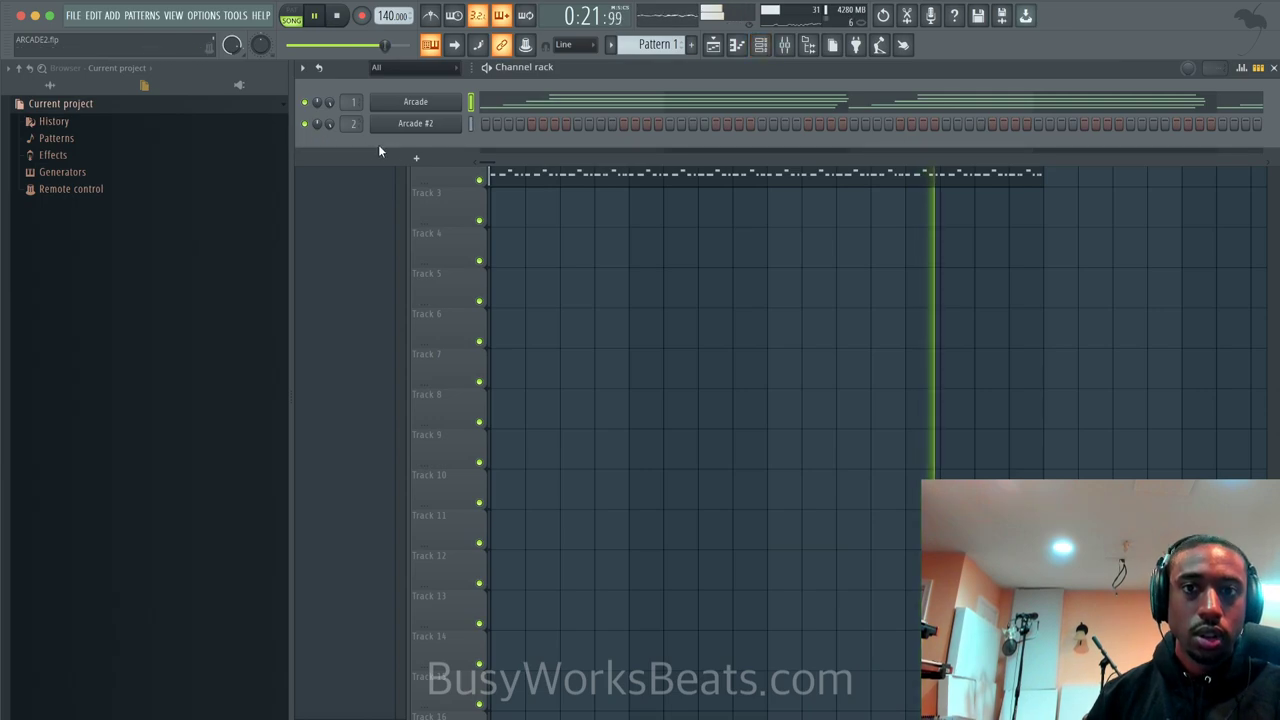
{"action": "key", "text": "space"}
{"action": "left_click", "coordinate": [427, 161]}
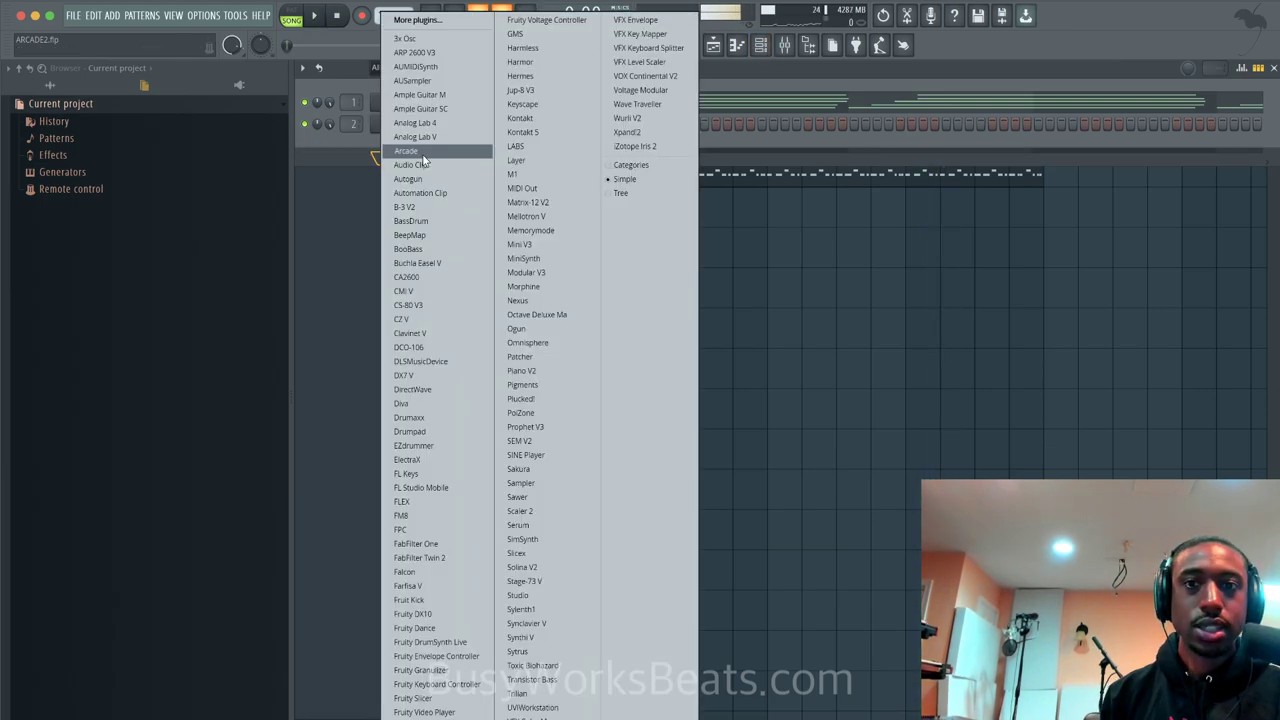
{"action": "left_click", "coordinate": [437, 151]}
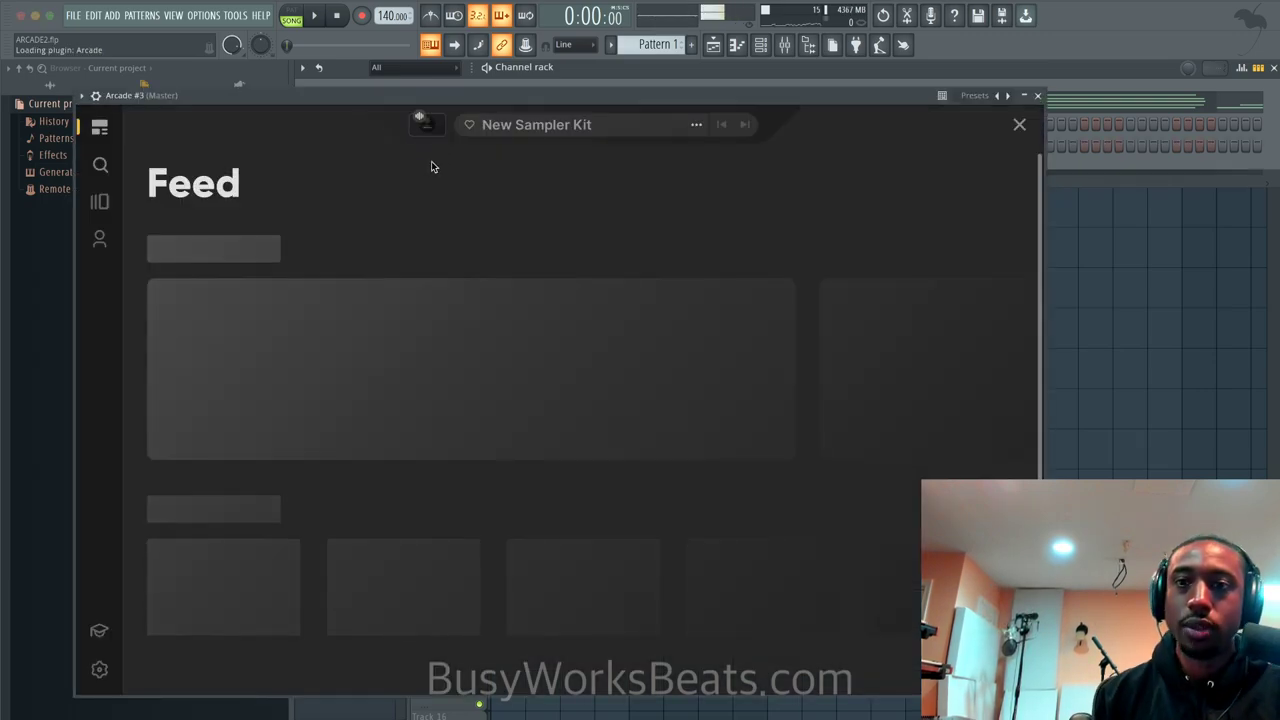
Search Arcade's note kits and filter them to the Vocal instrument
{"action": "left_click", "coordinate": [100, 165]}
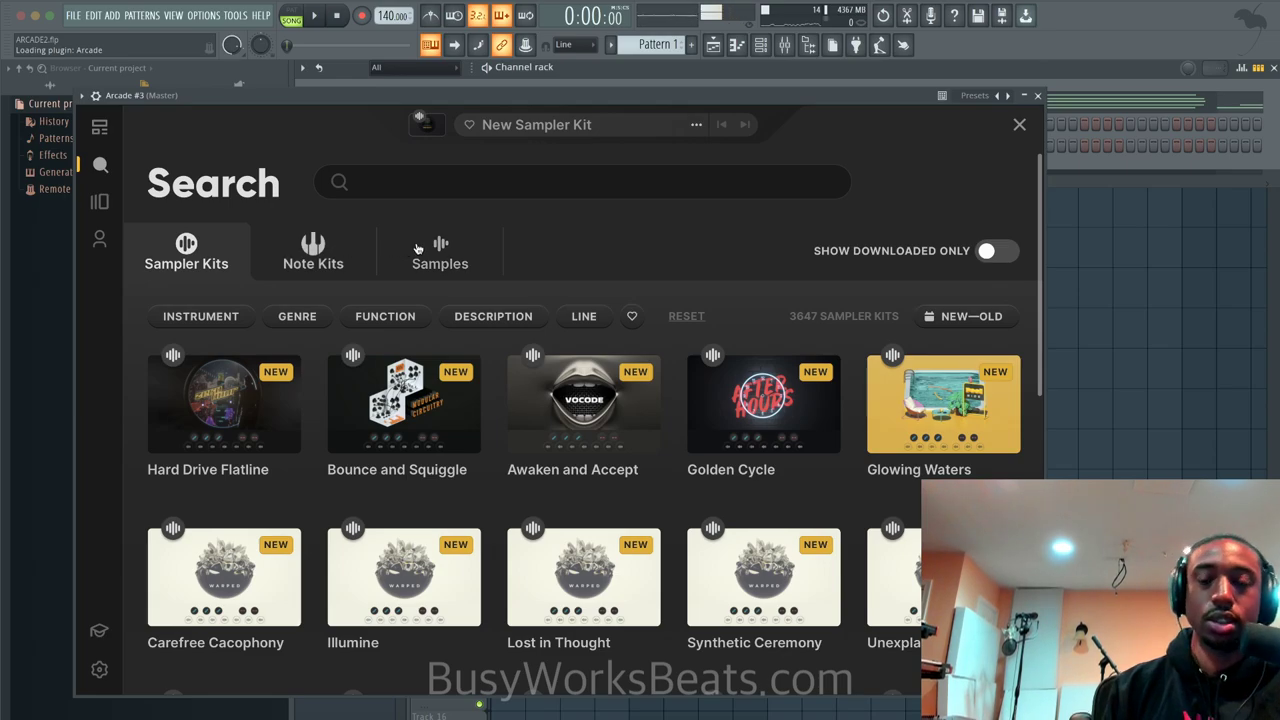
{"action": "left_click", "coordinate": [348, 248]}
{"action": "left_click", "coordinate": [241, 318]}
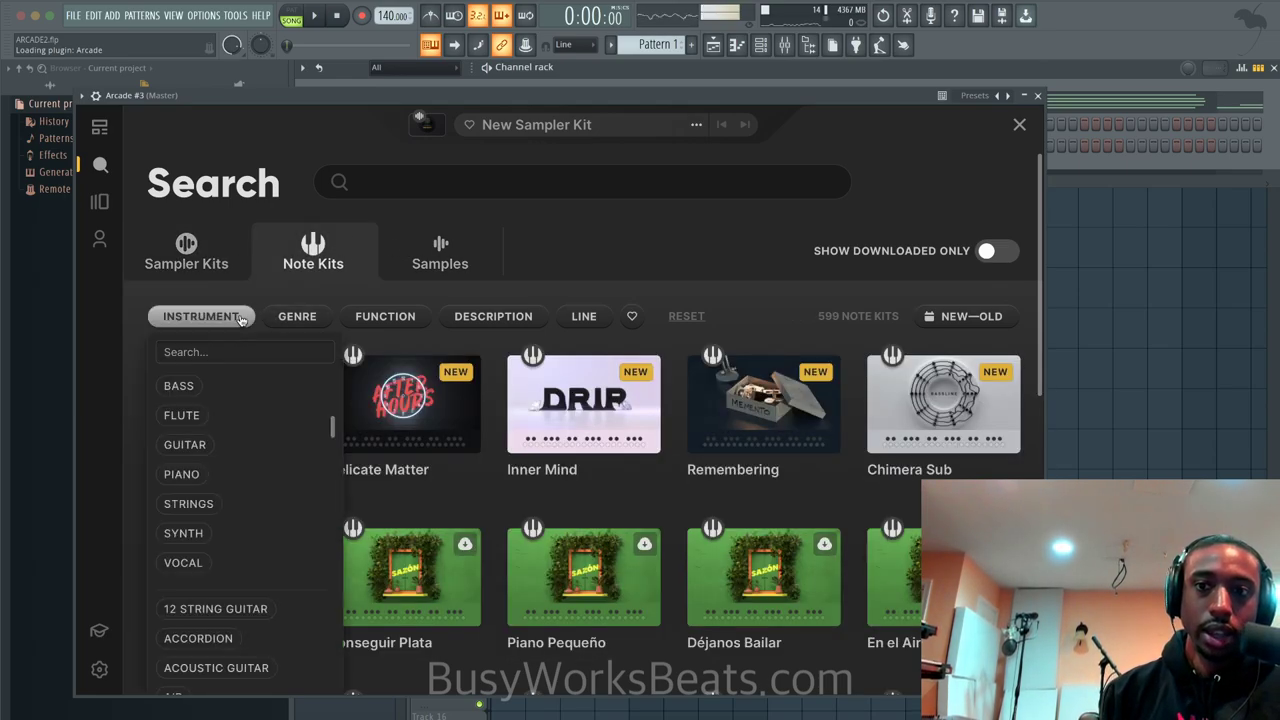
{"action": "left_click", "coordinate": [182, 563]}
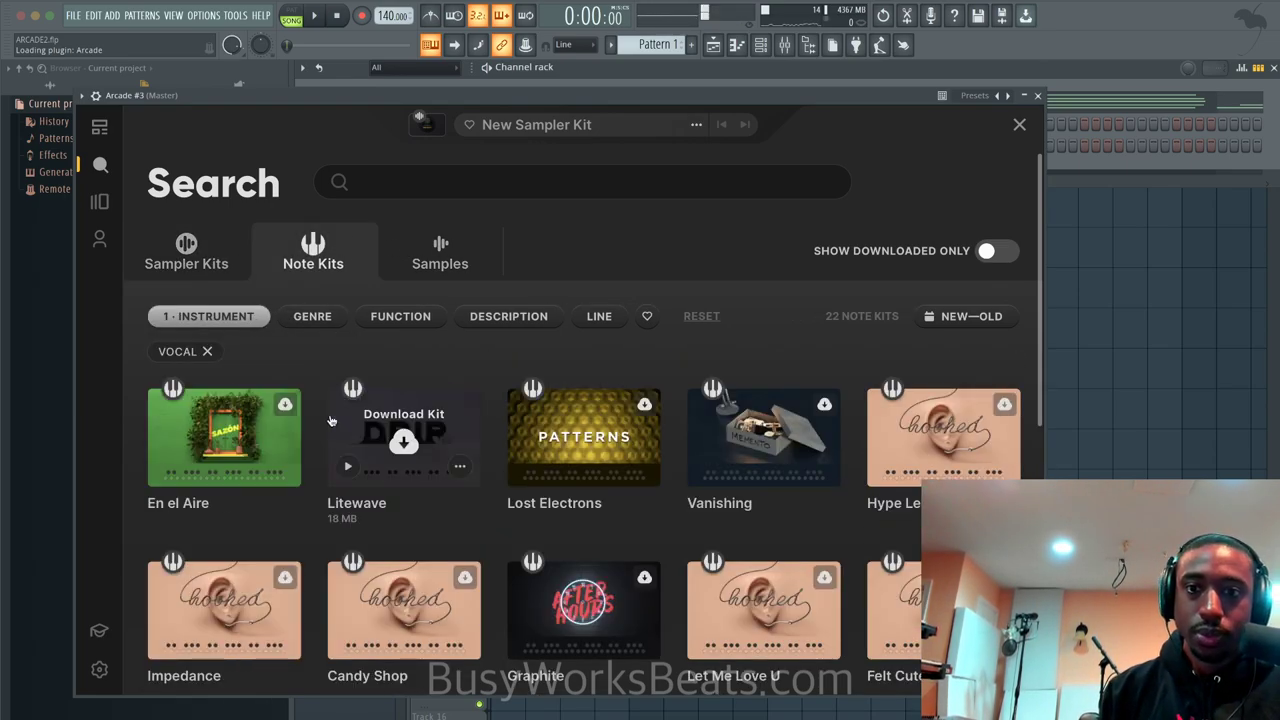
{"action": "left_click", "coordinate": [331, 327]}
{"action": "scroll", "coordinate": [348, 505], "scroll_direction": "down", "scroll_amount": 5}
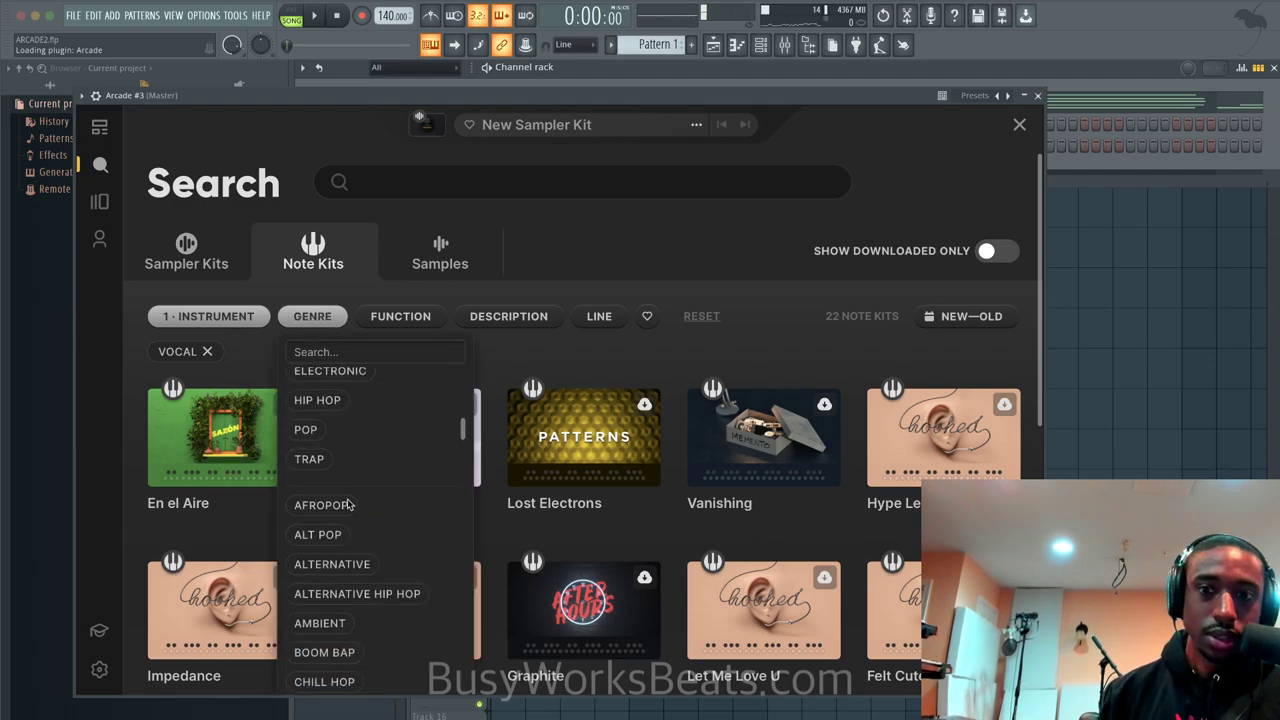
{"action": "scroll", "coordinate": [348, 505], "scroll_direction": "up", "scroll_amount": 5}
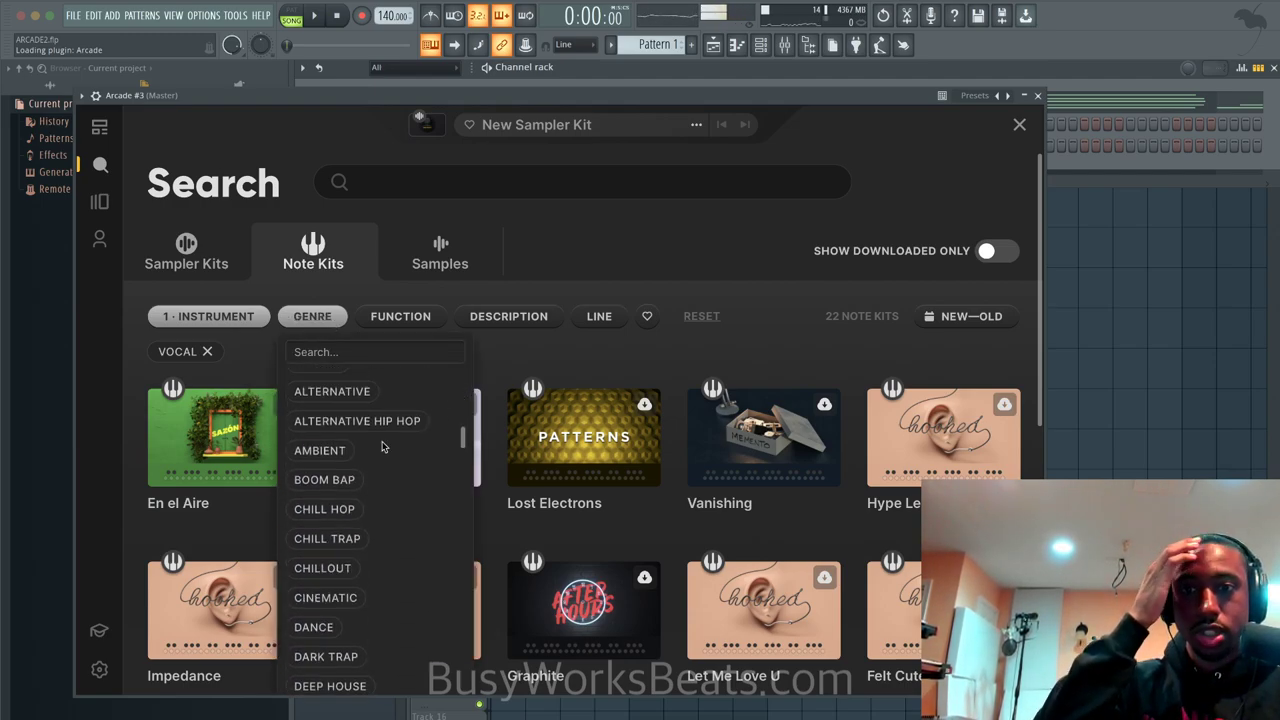
{"action": "left_click", "coordinate": [679, 257]}
Preview the Plutonic, Need U, Linked Up and Push Back vocal kits, auditioning the last two against the playing song
{"action": "scroll", "coordinate": [679, 257], "scroll_direction": "down", "scroll_amount": 5}
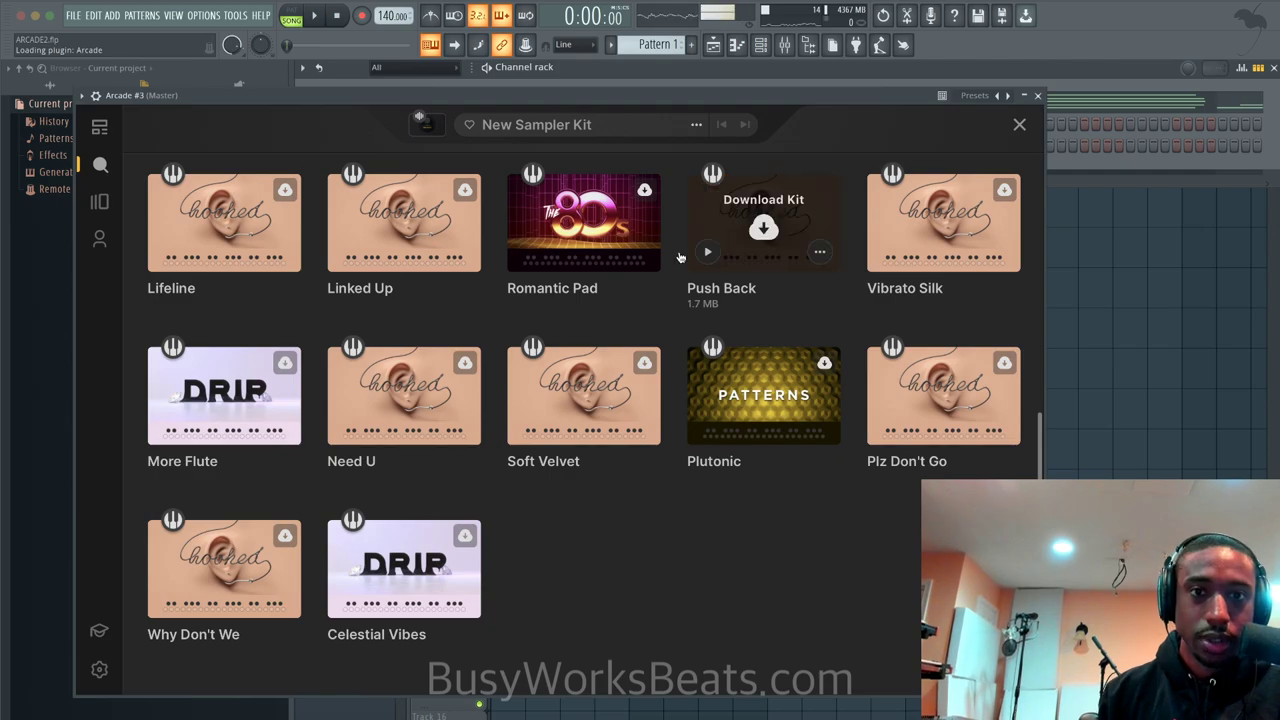
{"action": "left_click", "coordinate": [707, 427]}
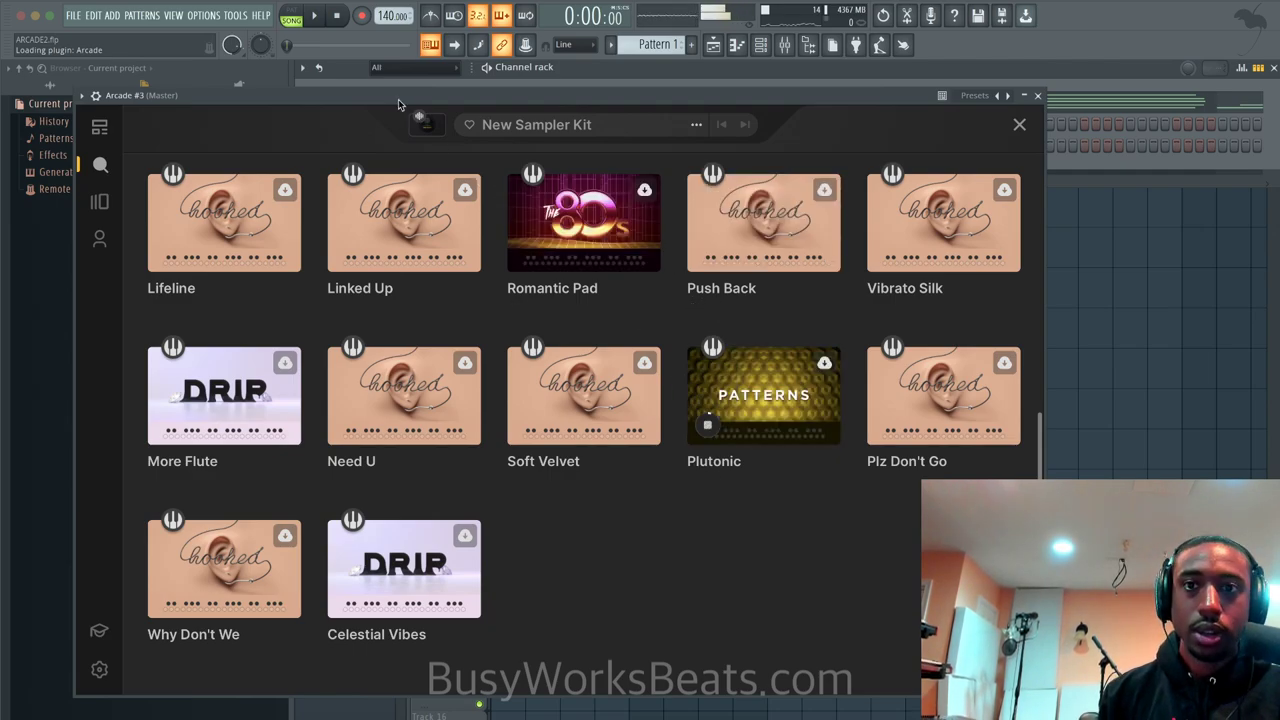
{"action": "left_click", "coordinate": [348, 424]}
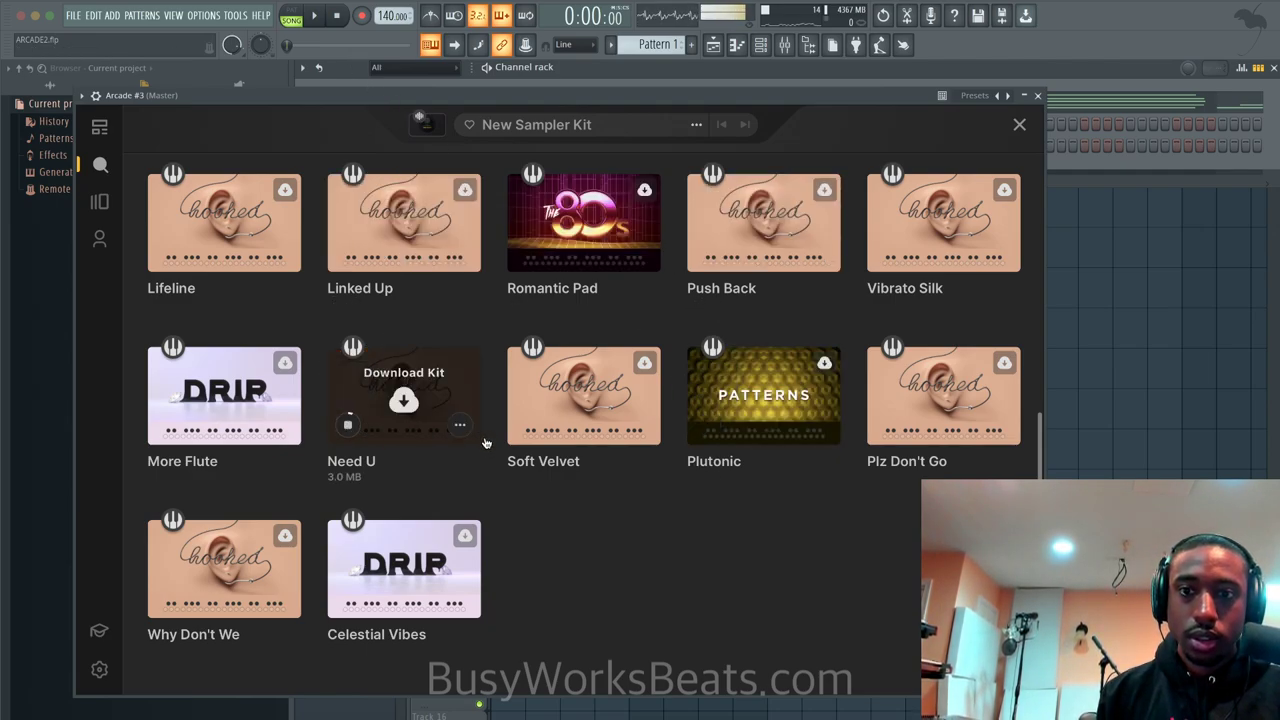
{"action": "scroll", "coordinate": [486, 443], "scroll_direction": "up", "scroll_amount": 1}
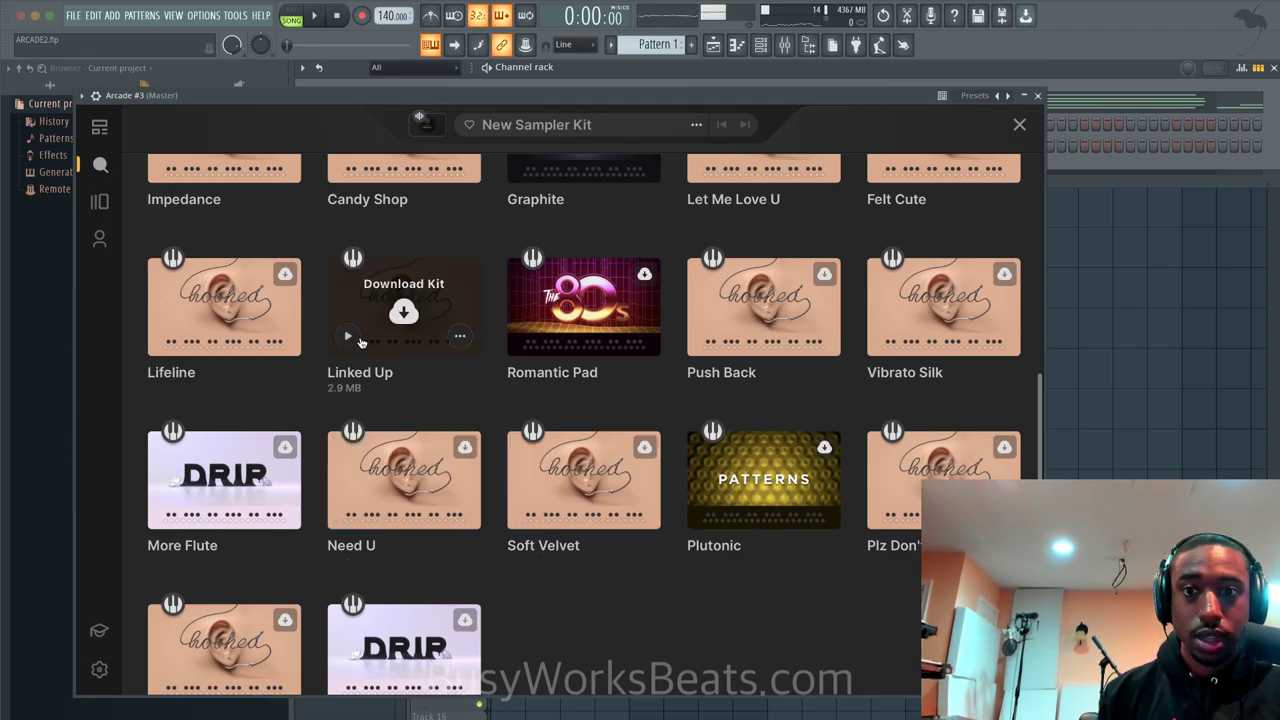
{"action": "left_click", "coordinate": [347, 336]}
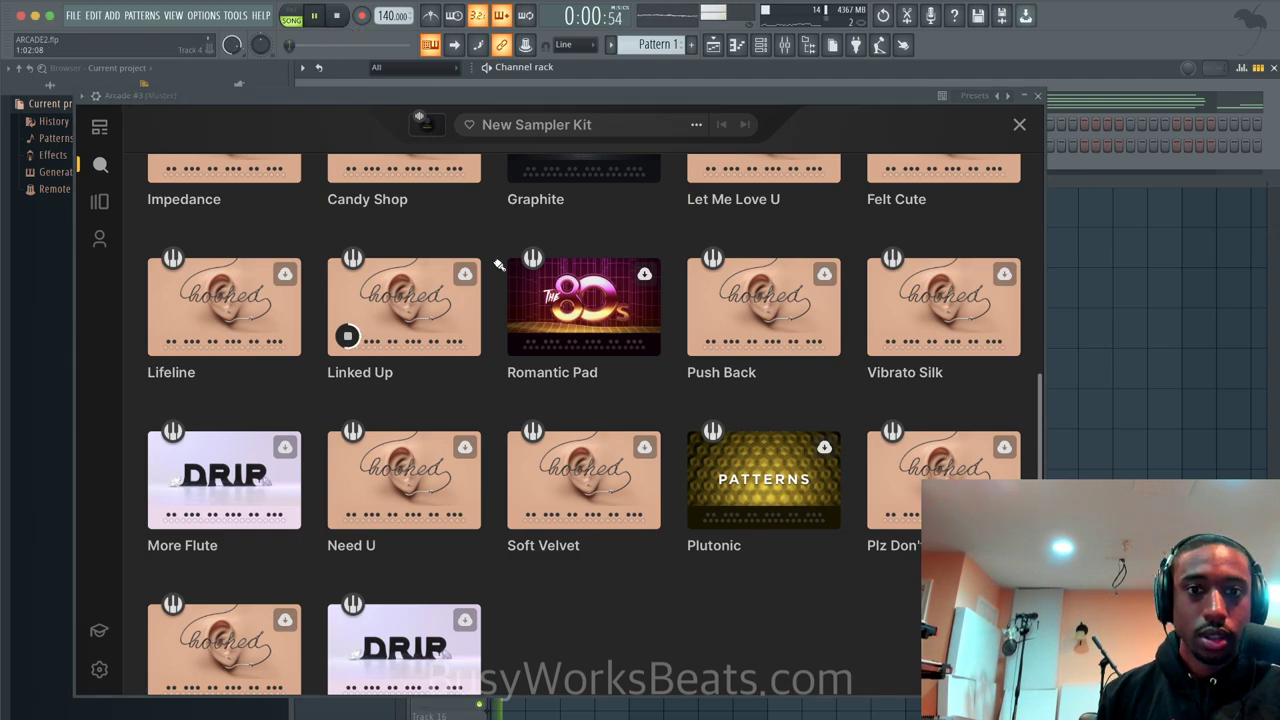
{"action": "scroll", "coordinate": [499, 265], "scroll_direction": "up", "scroll_amount": 1}
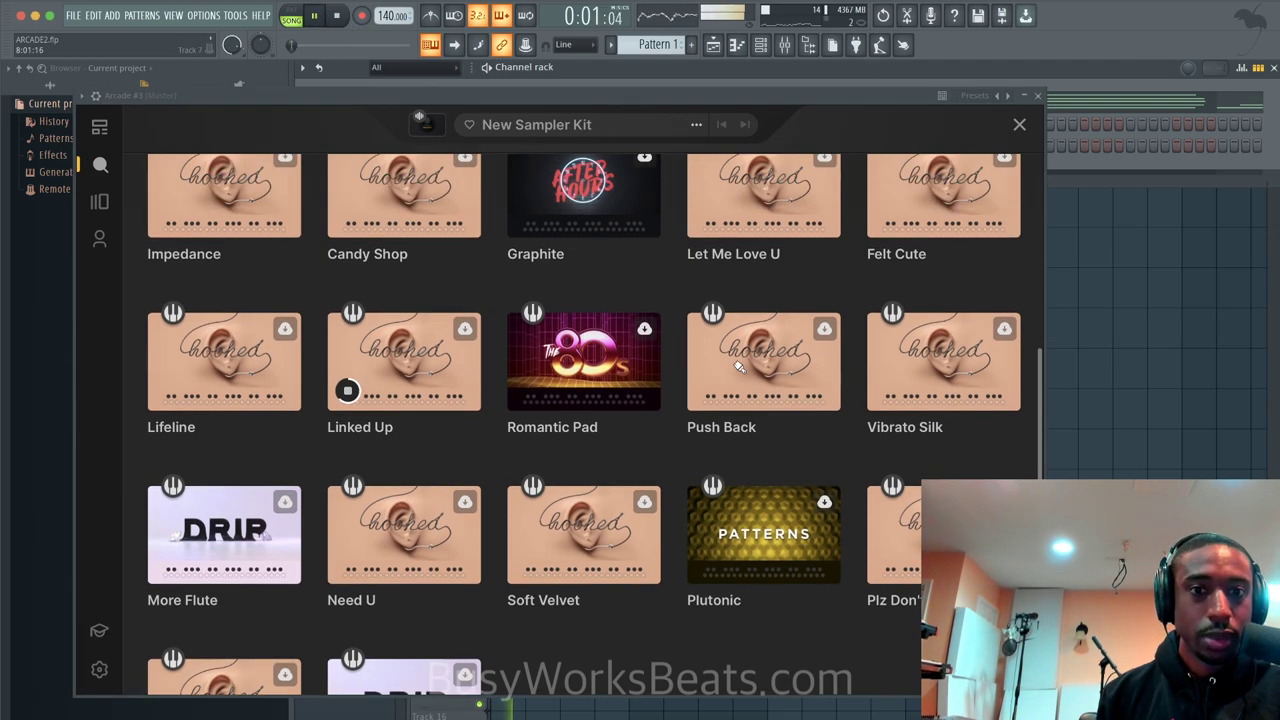
{"action": "left_click", "coordinate": [712, 402]}
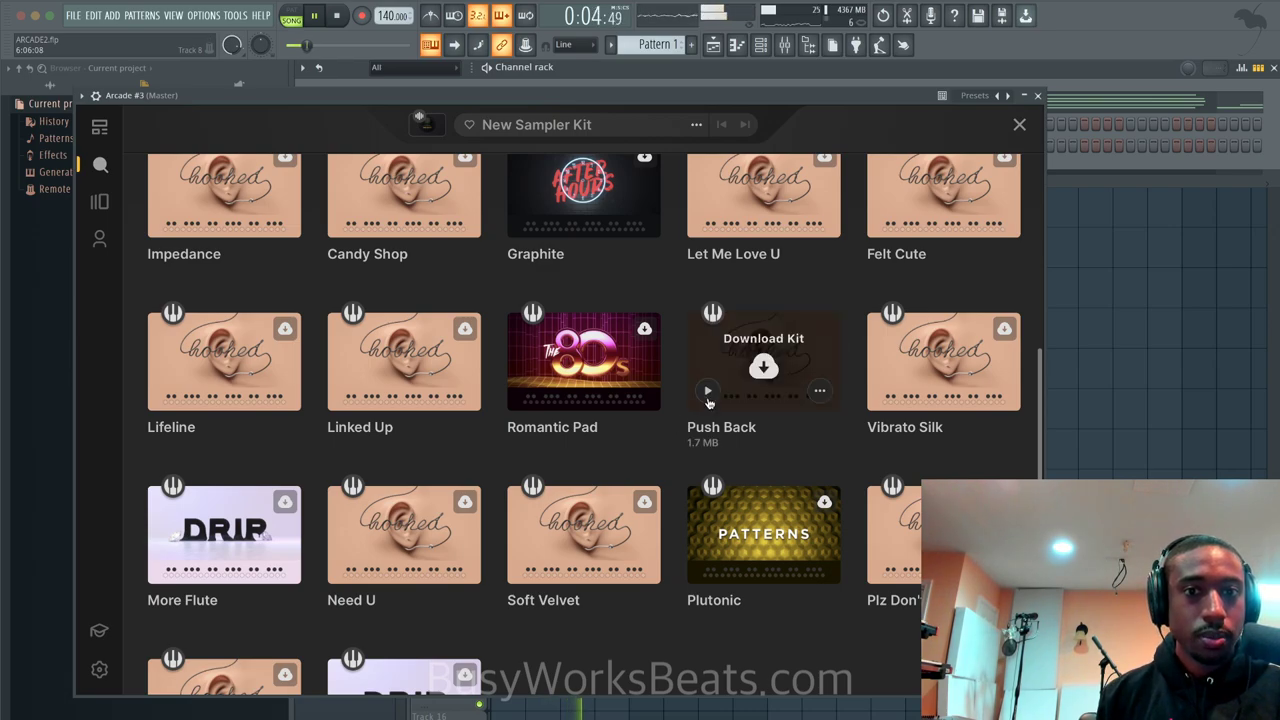
{"action": "left_click", "coordinate": [713, 396]}
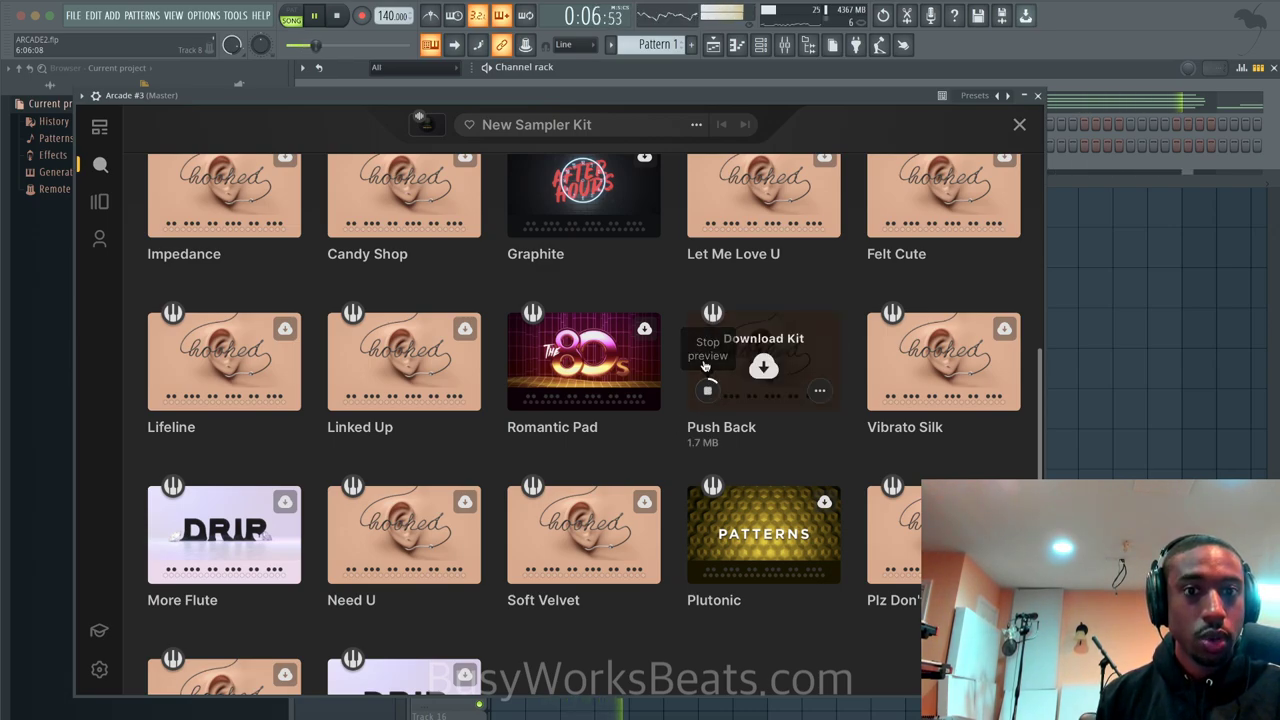
Download the Push Back vocal kit, load it into Arcade #3, and stop playback
{"action": "scroll", "coordinate": [713, 396], "scroll_direction": "down", "scroll_amount": 3}
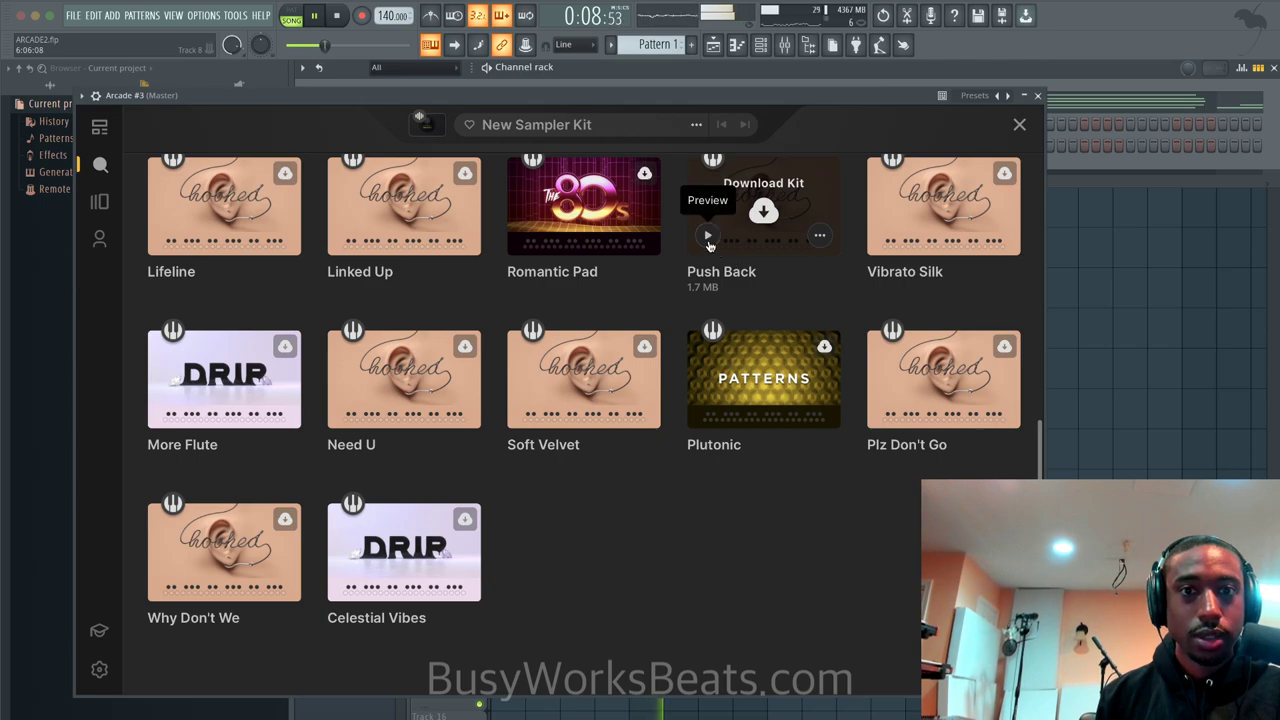
{"action": "left_click", "coordinate": [765, 212]}
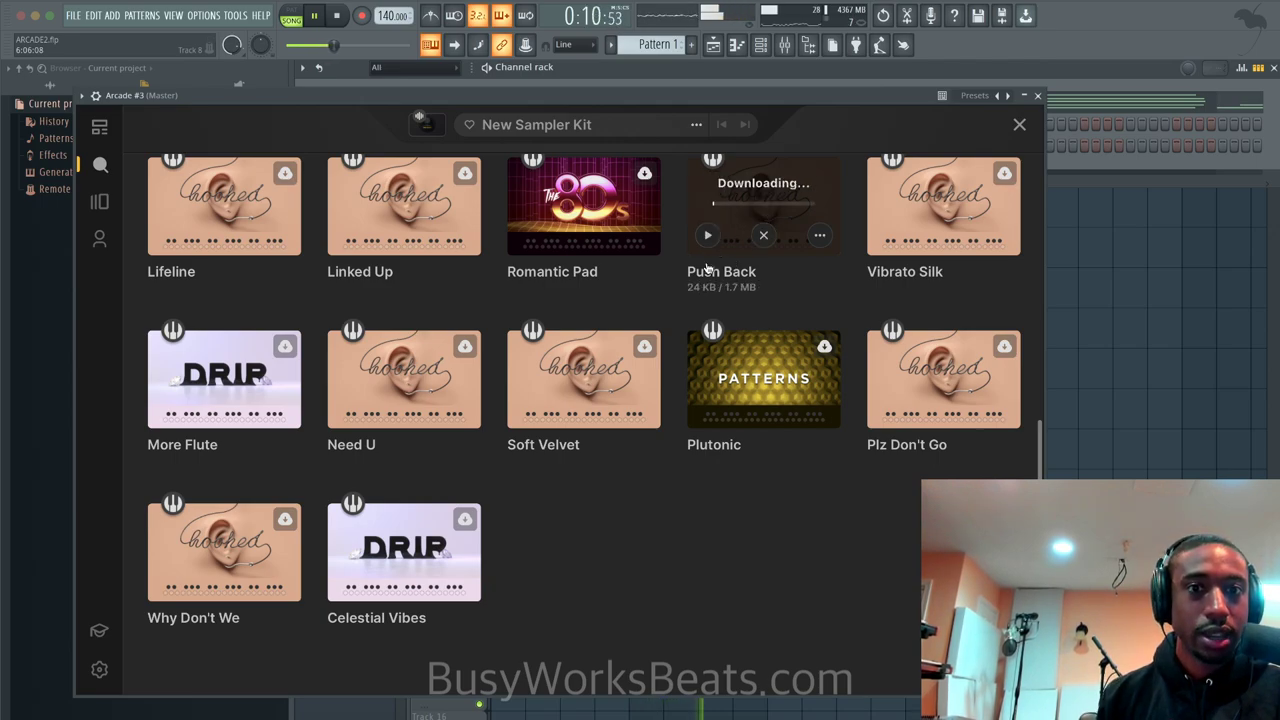
{"action": "scroll", "coordinate": [764, 240], "scroll_direction": "up", "scroll_amount": 2}
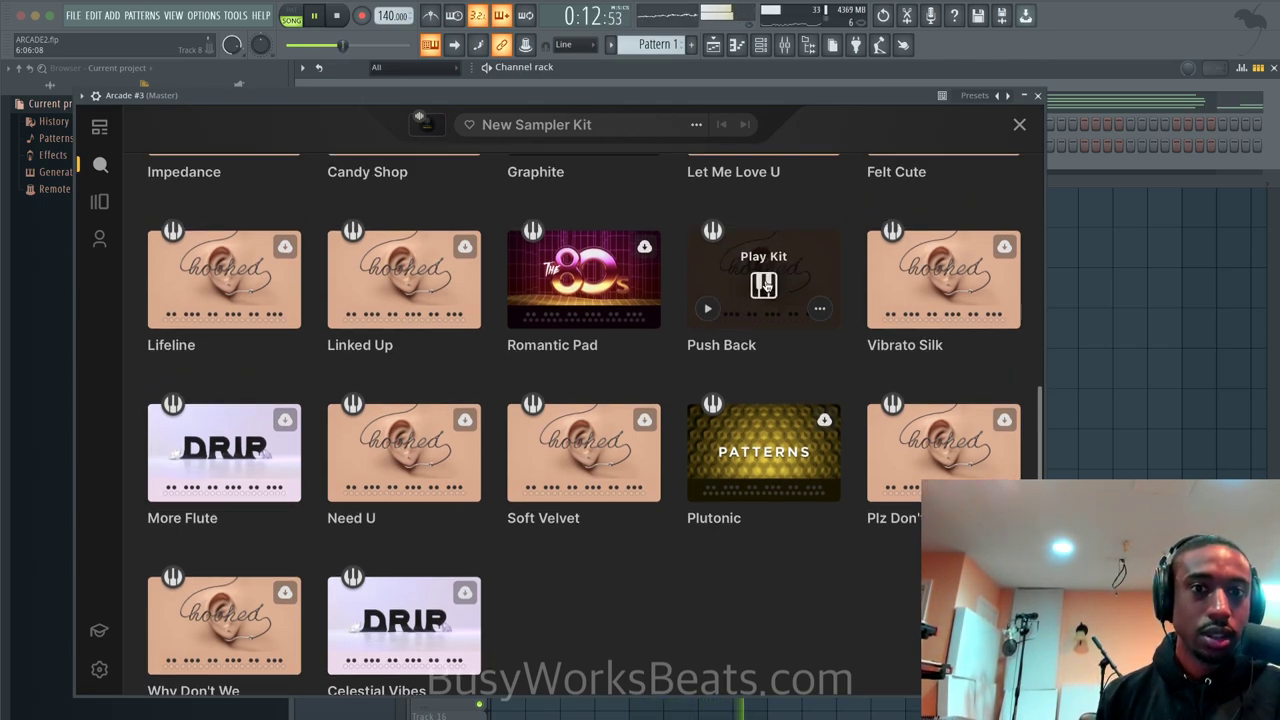
{"action": "left_click", "coordinate": [765, 286]}
{"action": "key", "text": "space"}
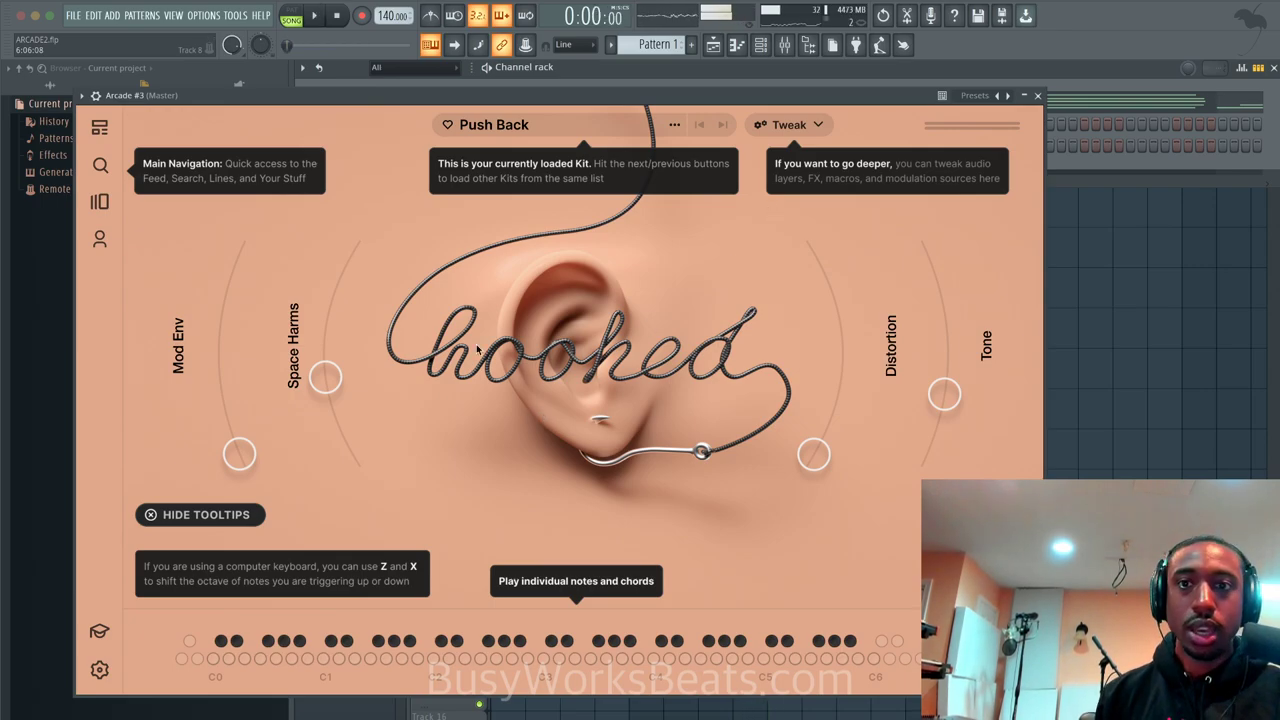
Switch off Push Back's Reverb, Chorus, Stereo Delay, Lofi, Distortion Box, Equalizer, Phaser and HP/LP effects in the kit mixer while playing test notes
{"action": "left_click", "coordinate": [768, 128]}
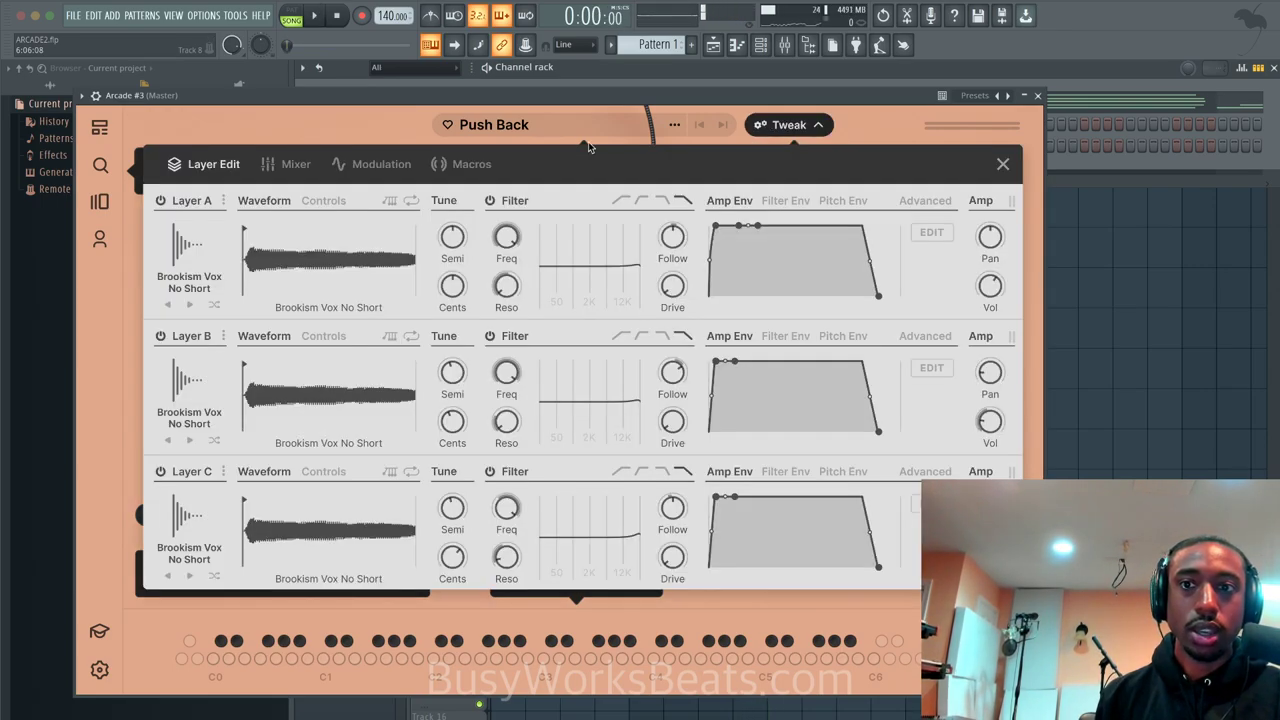
{"action": "left_click", "coordinate": [296, 166]}
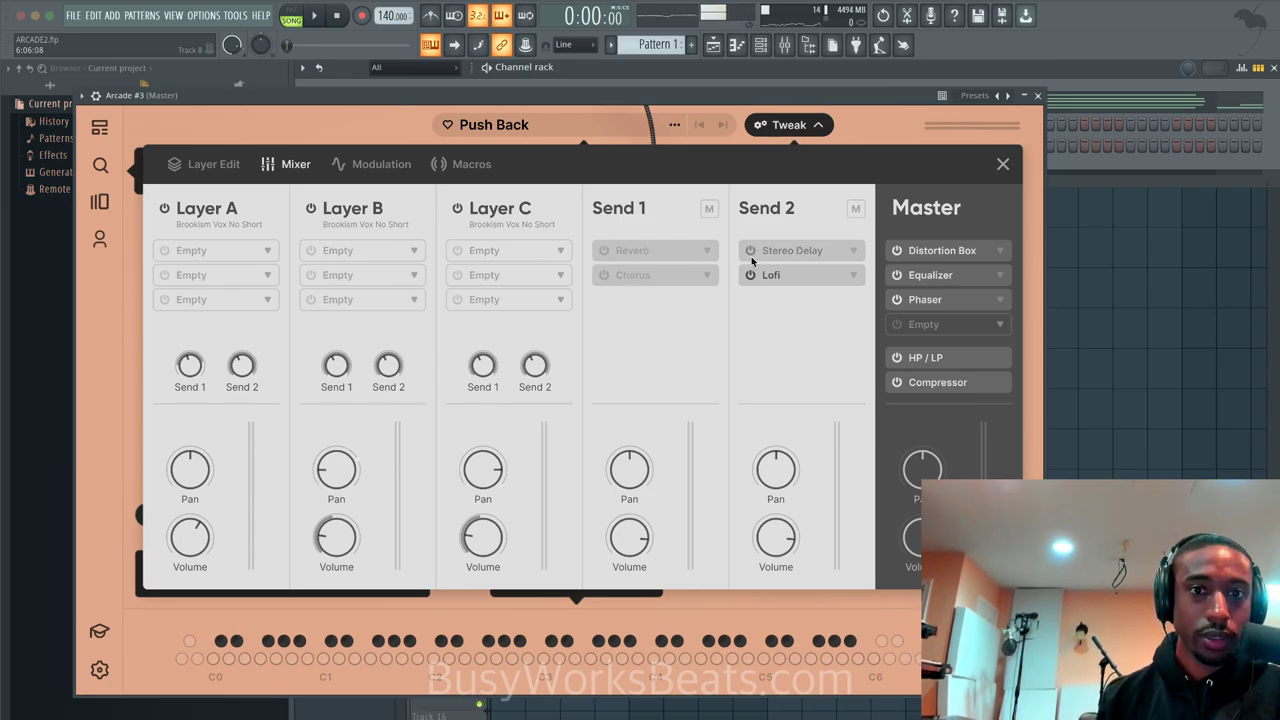
{"action": "key", "text": "c"}
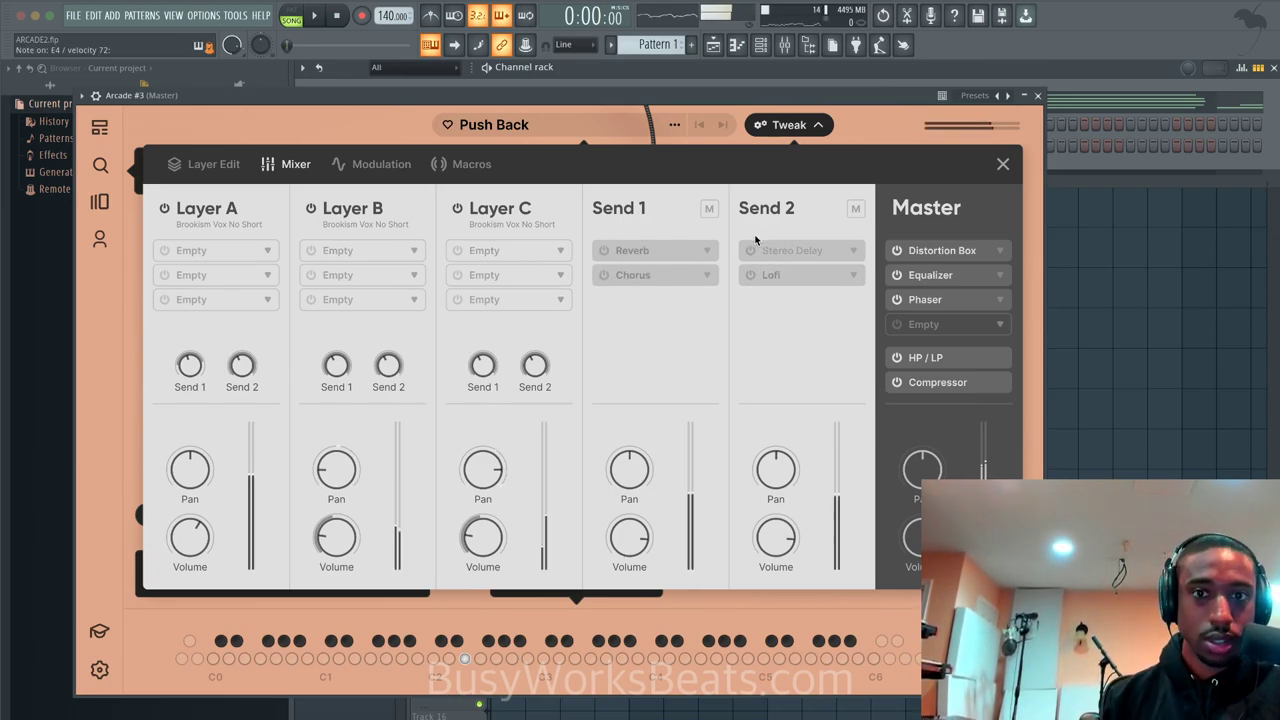
{"action": "key", "text": "q"}
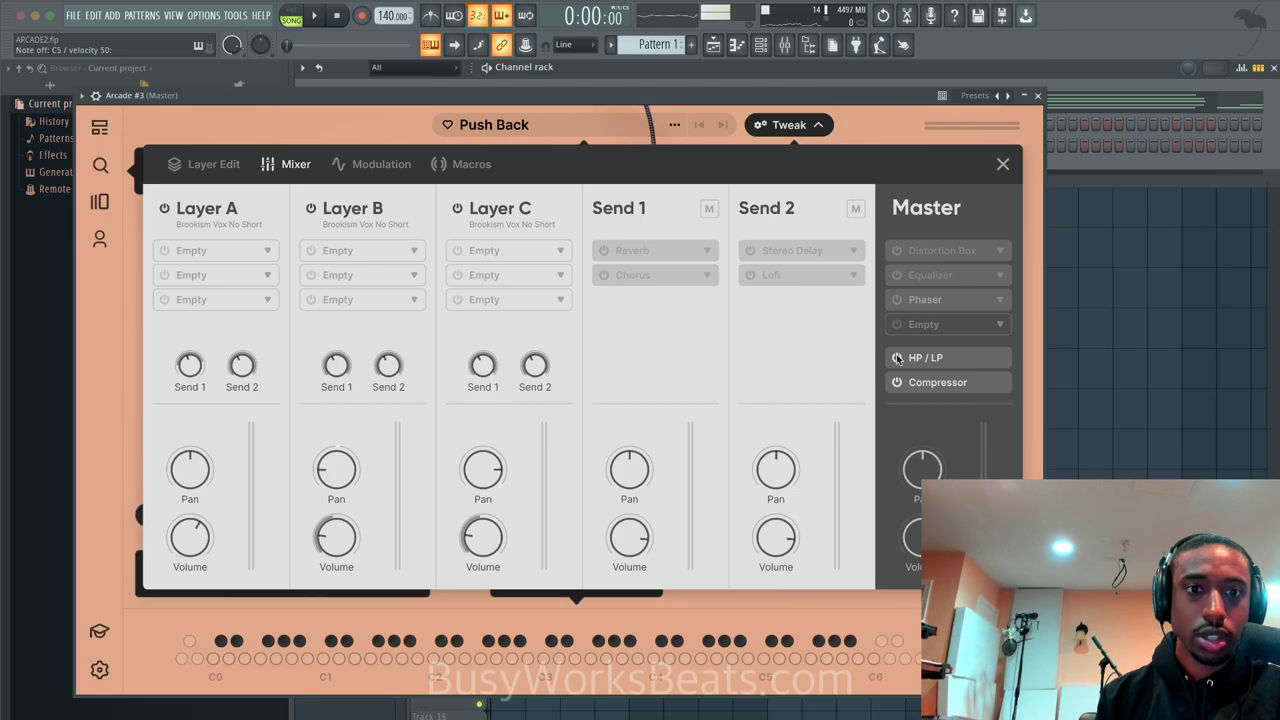
{"action": "left_click", "coordinate": [1002, 164]}
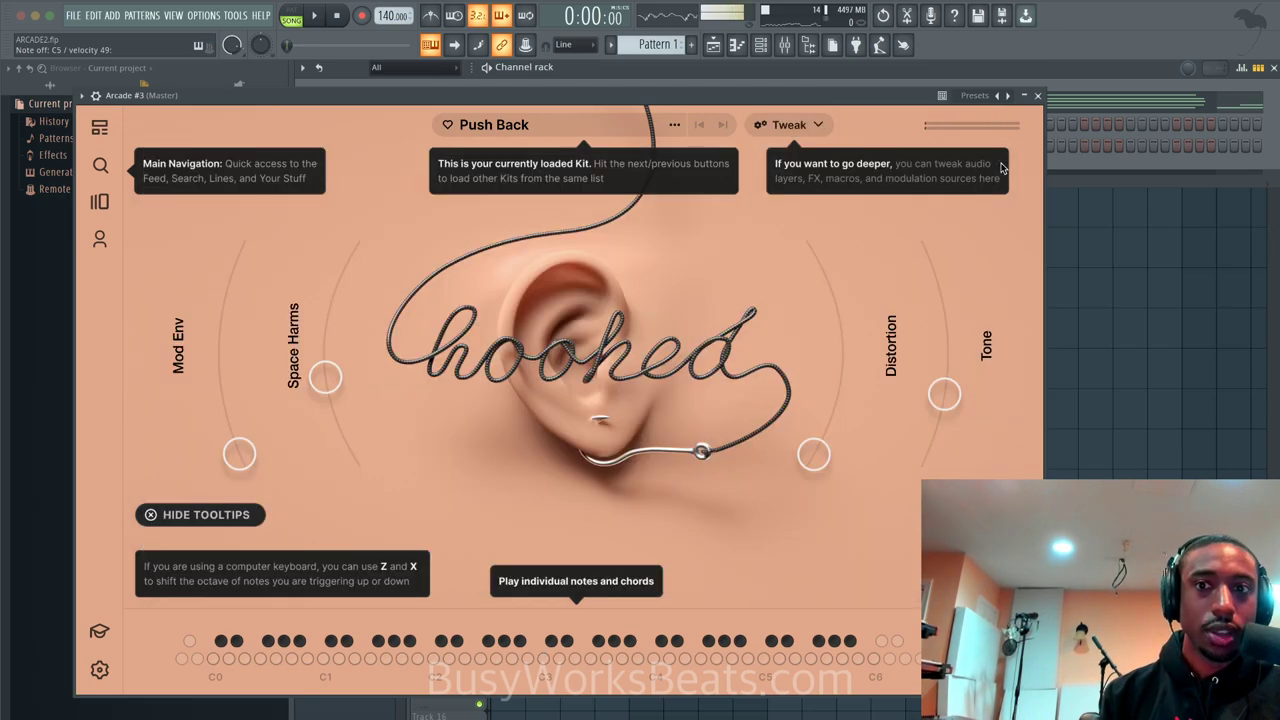
{"action": "left_click", "coordinate": [800, 130]}
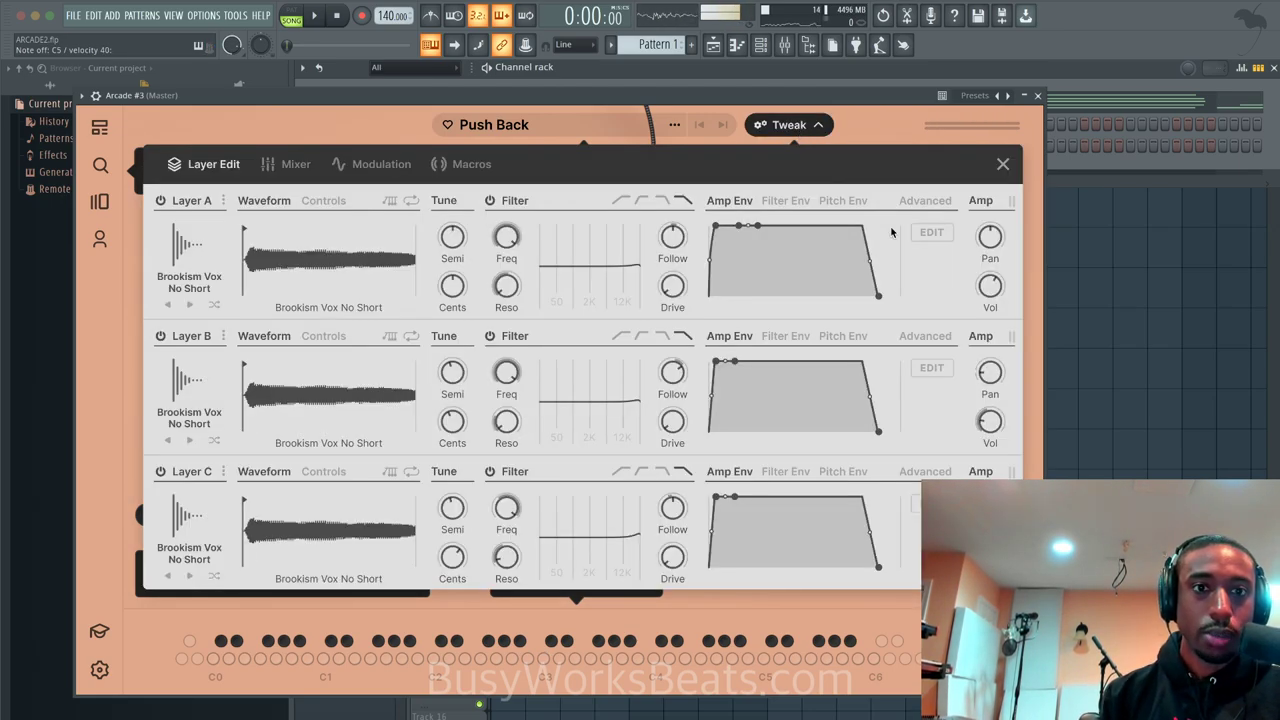
{"action": "left_click", "coordinate": [296, 164]}
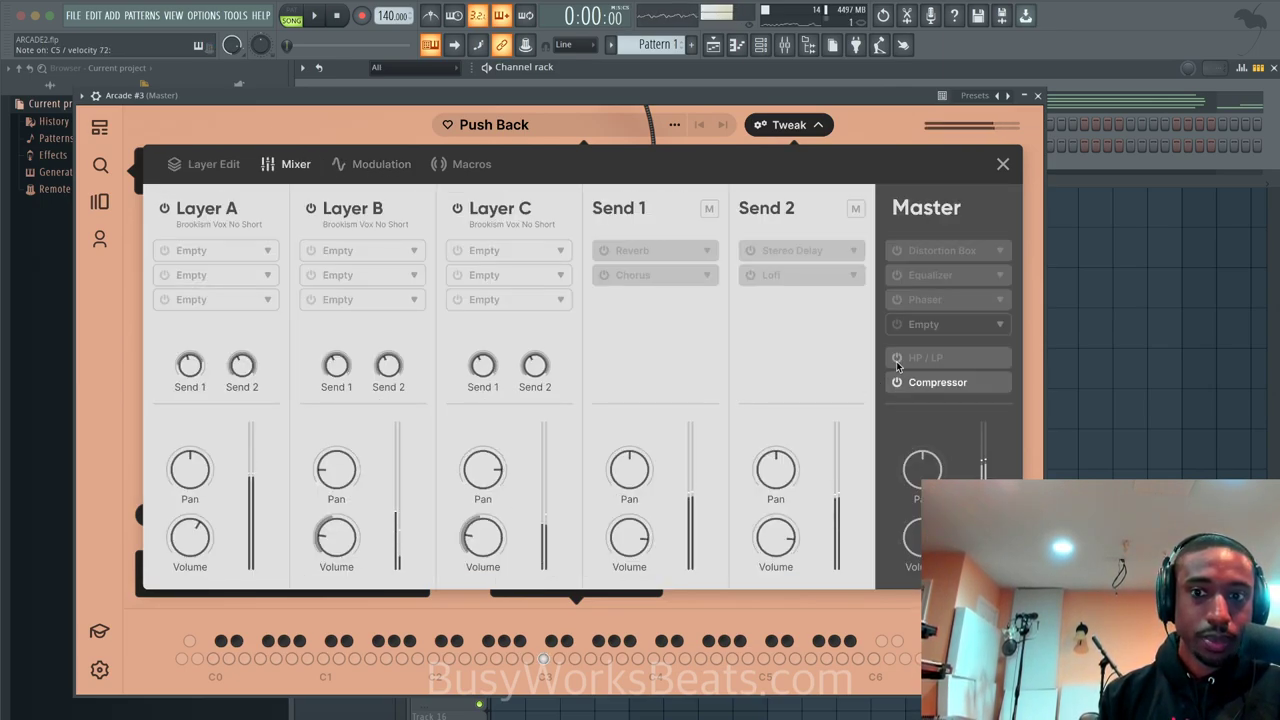
{"action": "left_click", "coordinate": [1004, 165]}
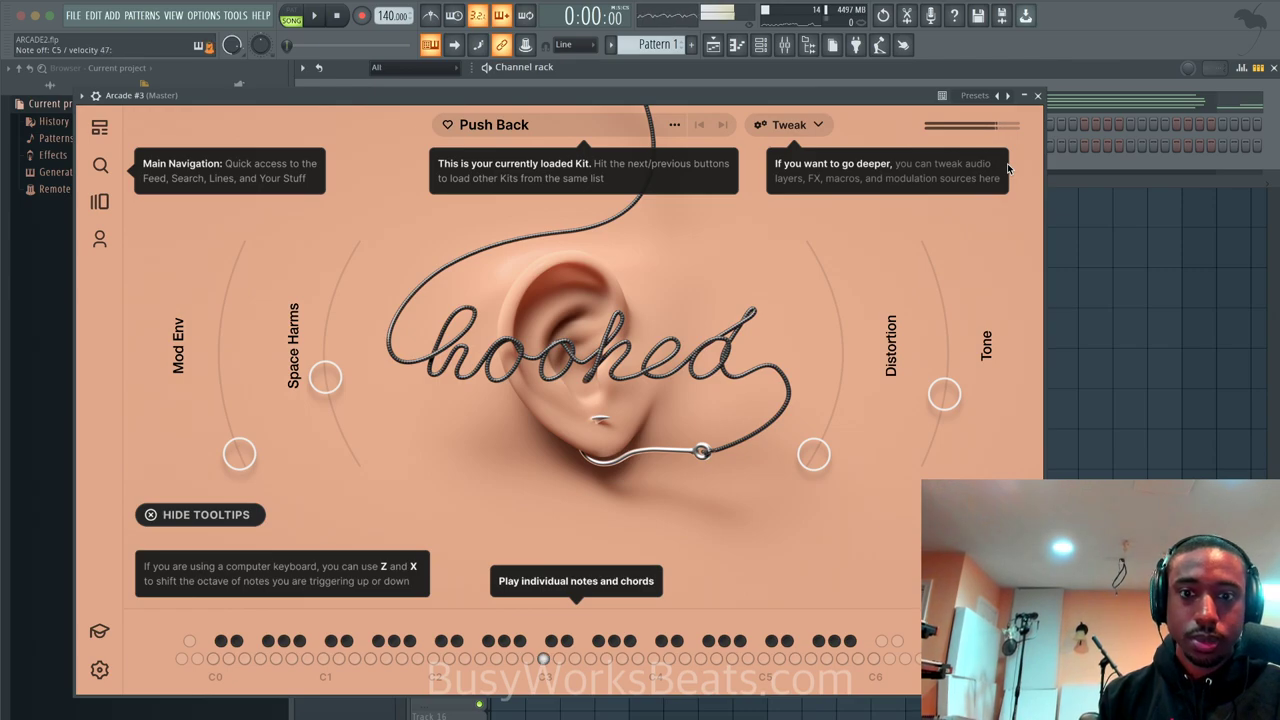
Play the song to hear the vocal sound against it, close the Arcade window, and stop playback
{"action": "key", "text": "space"}
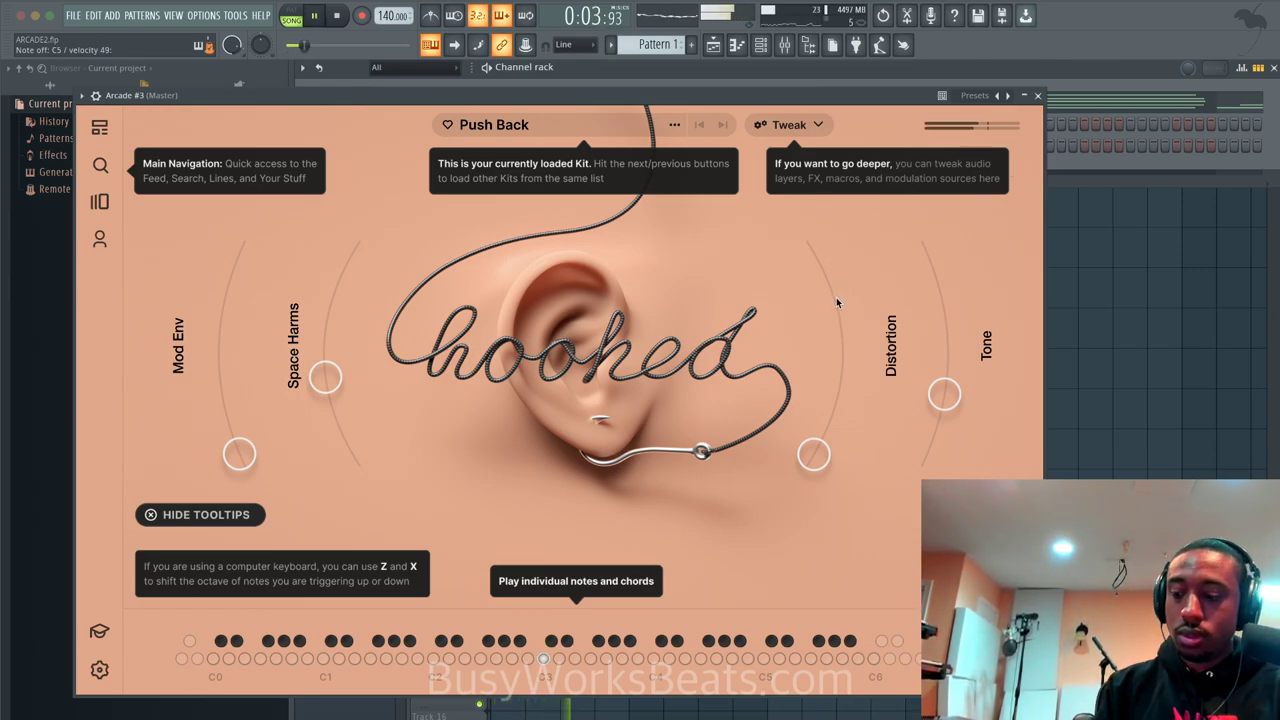
{"action": "left_click", "coordinate": [1037, 95]}
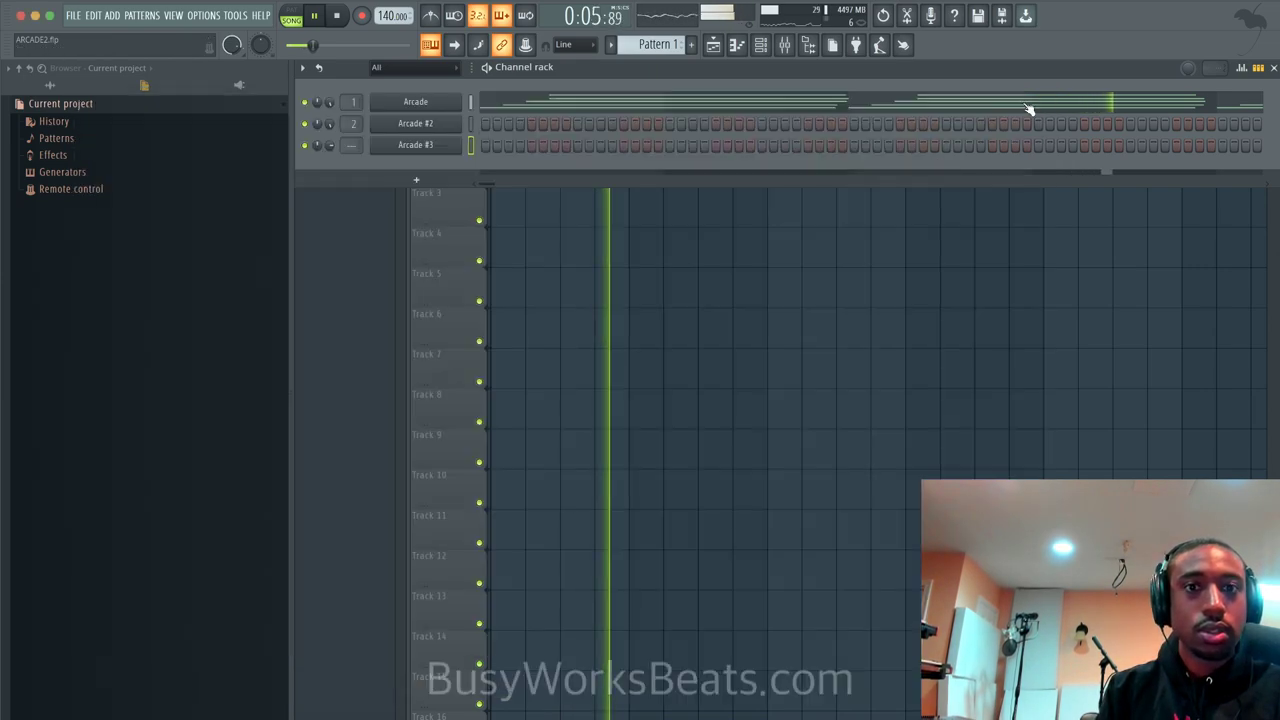
{"action": "key", "text": "space"}
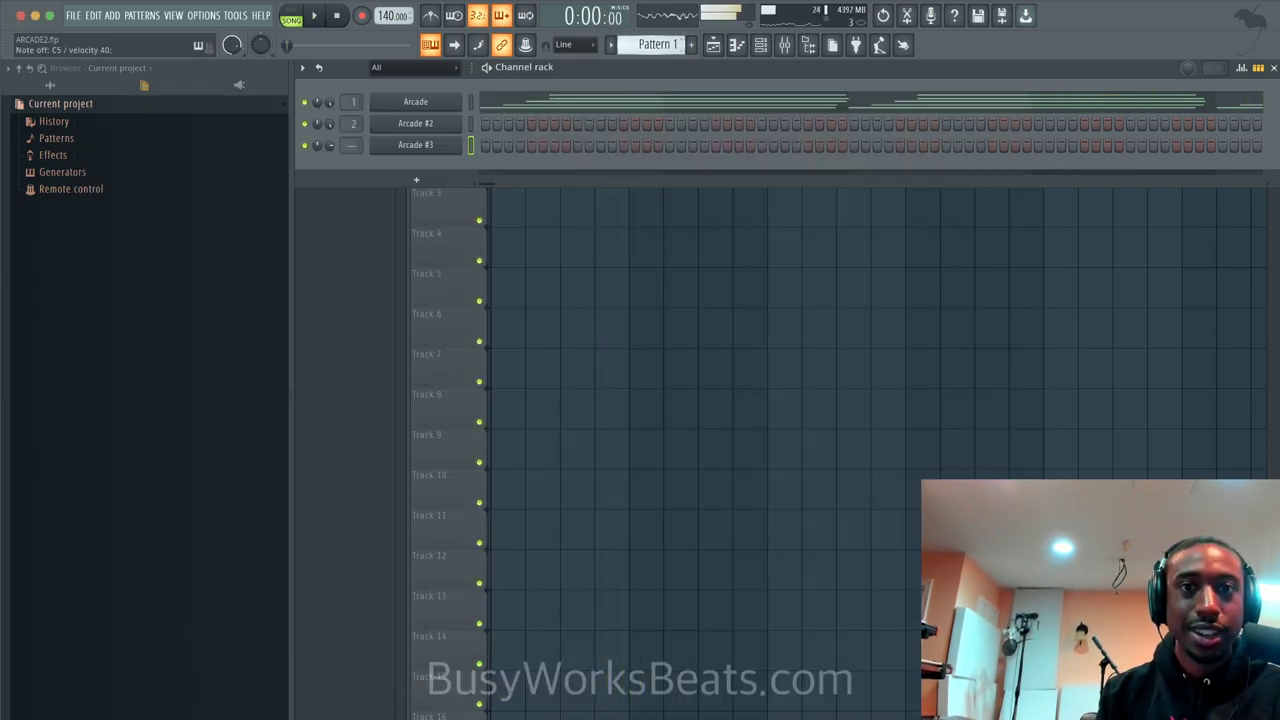
Route Arcade #3 to mixer track 3 and record a vocal melody into Pattern 3 with the Everything recording option
{"action": "scroll", "coordinate": [657, 44], "scroll_direction": "down", "scroll_amount": 2}
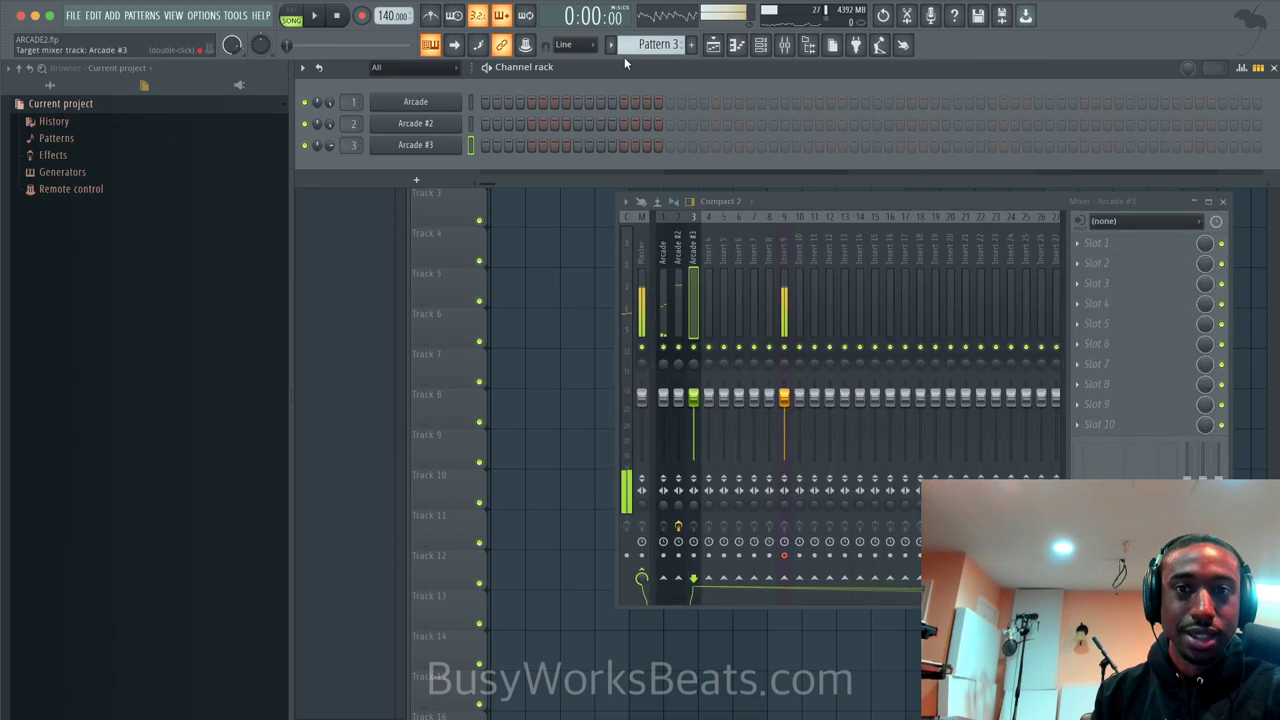
{"action": "key", "text": "F9"}
{"action": "left_click", "coordinate": [361, 16]}
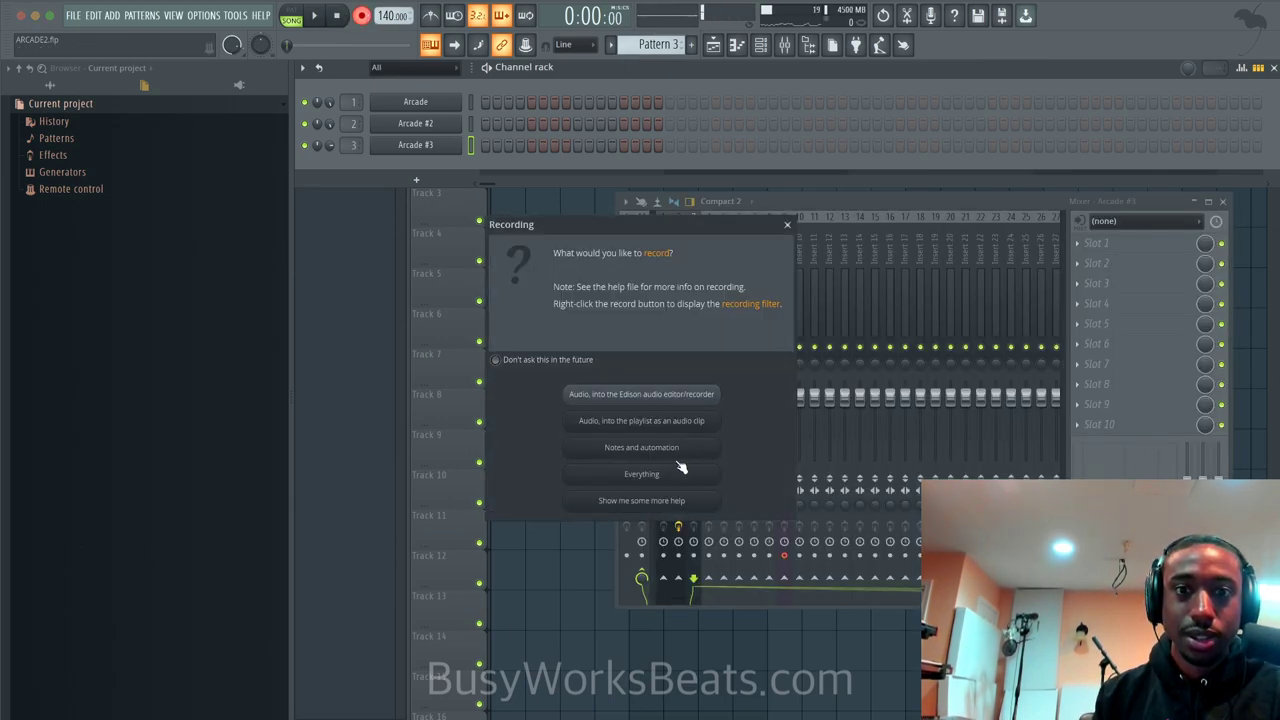
{"action": "left_click", "coordinate": [643, 474]}
{"action": "key", "text": "space"}
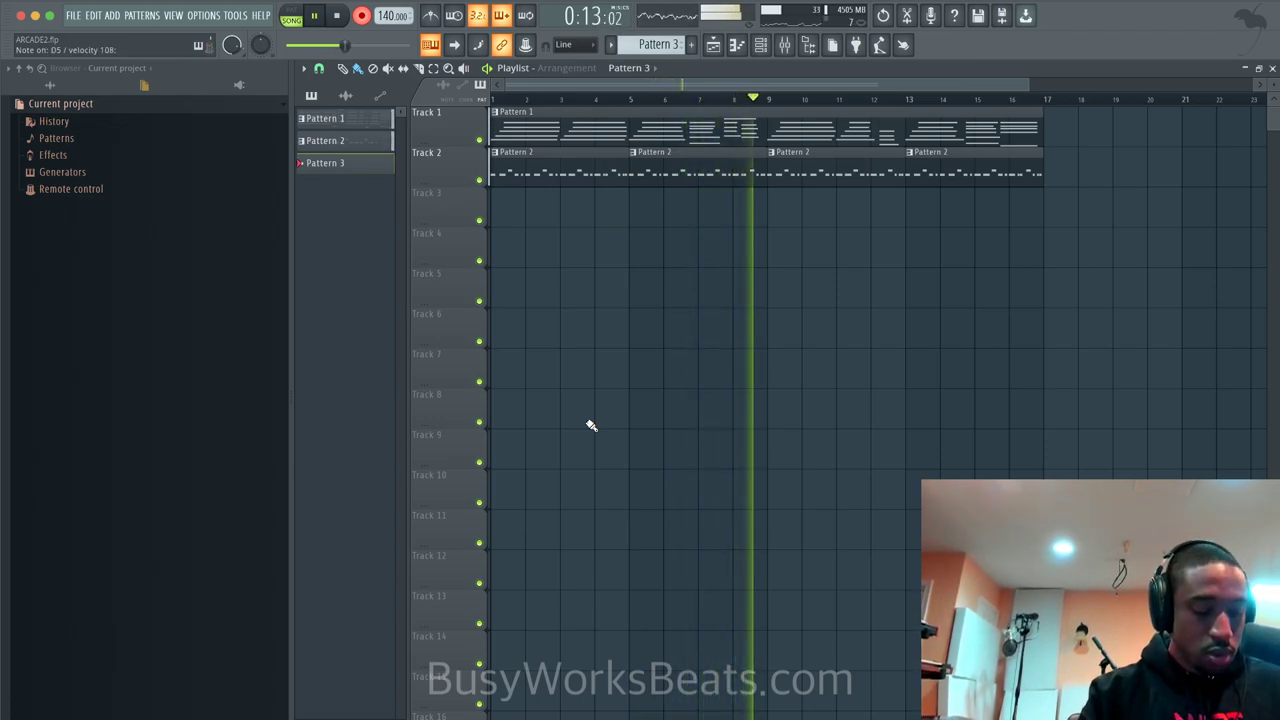
{"action": "key", "text": "space"}
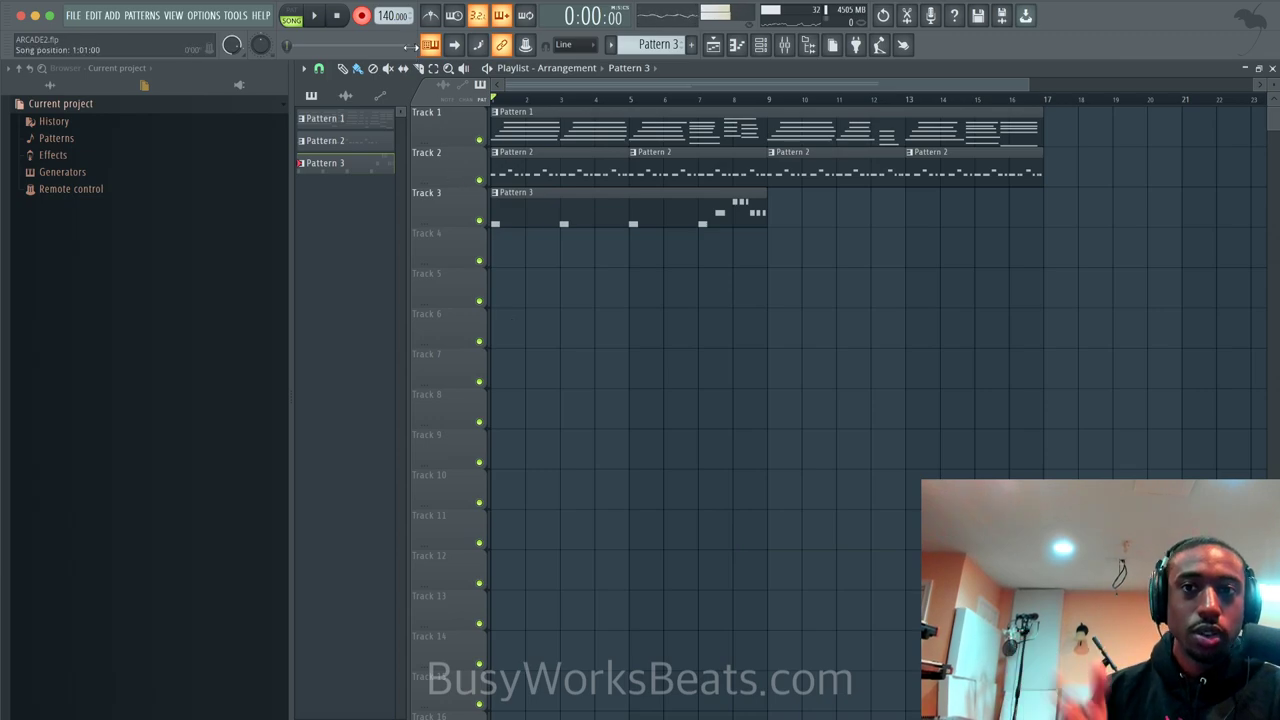
{"action": "left_click", "coordinate": [366, 17]}
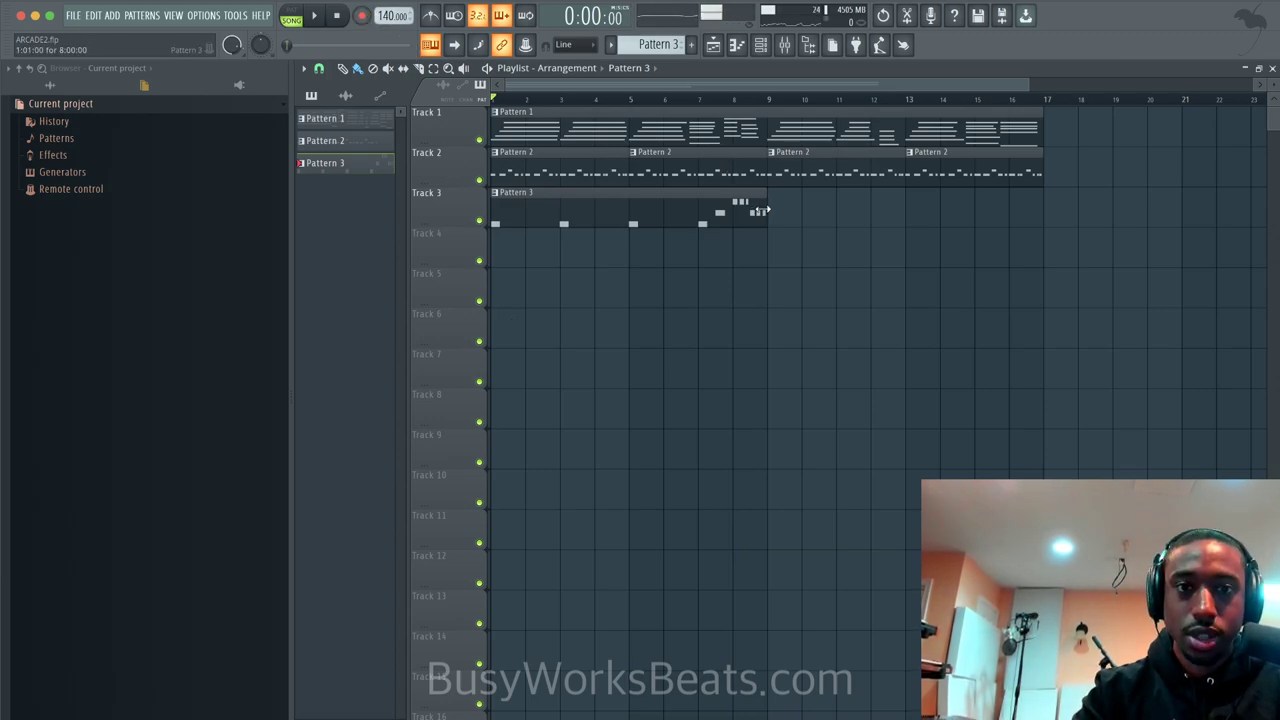
Shorten the Pattern 3 clip in the playlist to about six and a half bars and open its Arcade #3 notes in the piano roll
{"action": "left_click_drag", "start_coordinate": [767, 210], "coordinate": [719, 210]}
{"action": "double_click", "coordinate": [704, 211]}
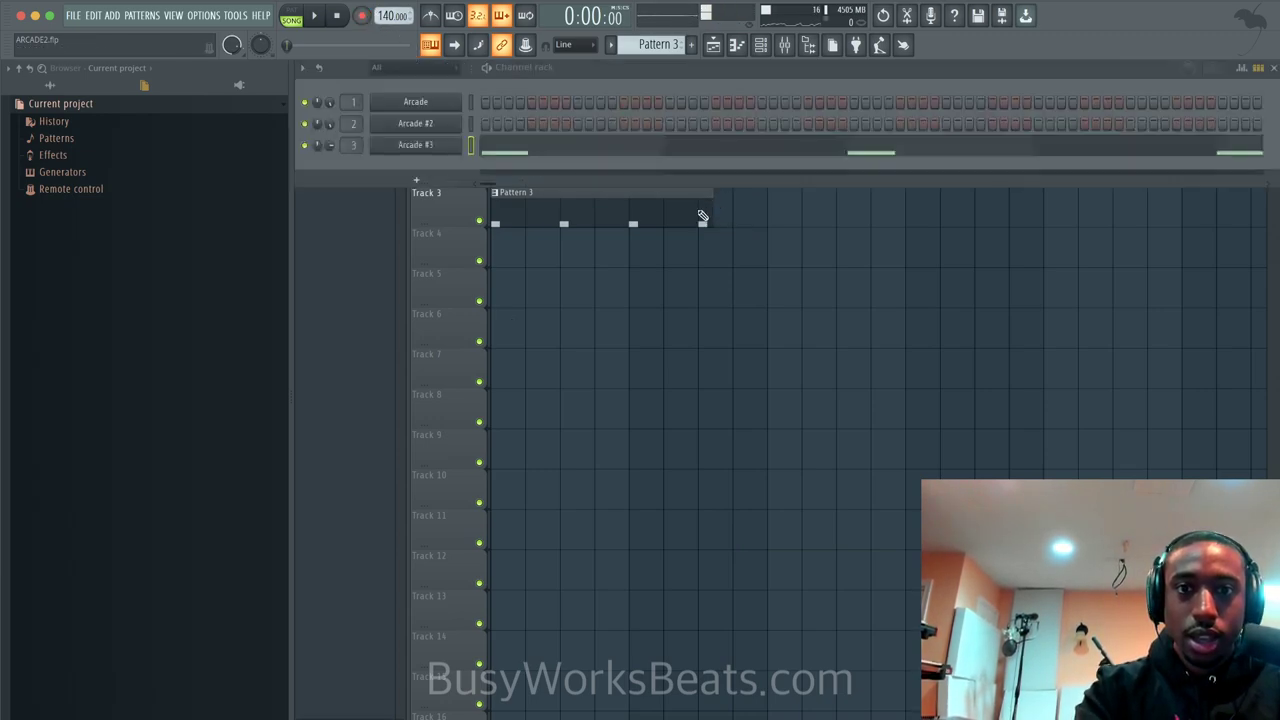
{"action": "key", "text": "alt+q"}
{"action": "key", "text": "Escape"}
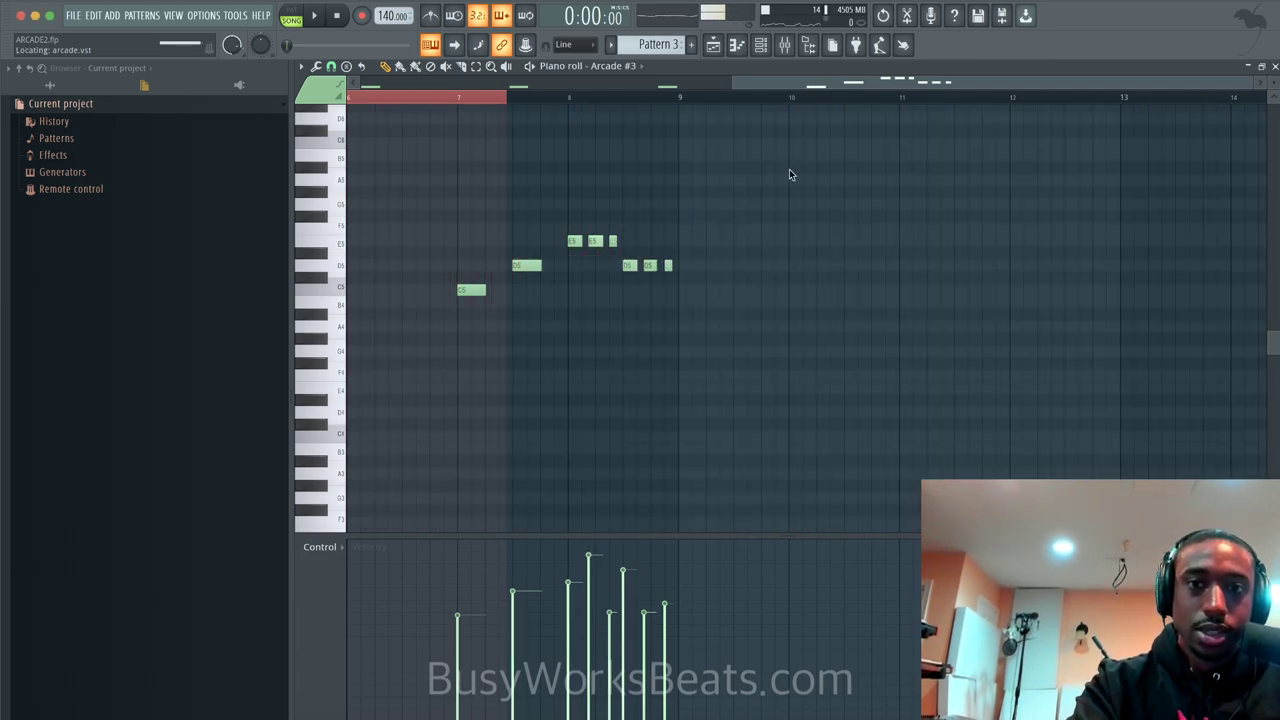
Close the piano roll, reopen the Arcade #3 kit mixer, and switch Stereo Delay back on in Send 2
{"action": "key", "text": "space"}
{"action": "left_click", "coordinate": [1274, 66]}
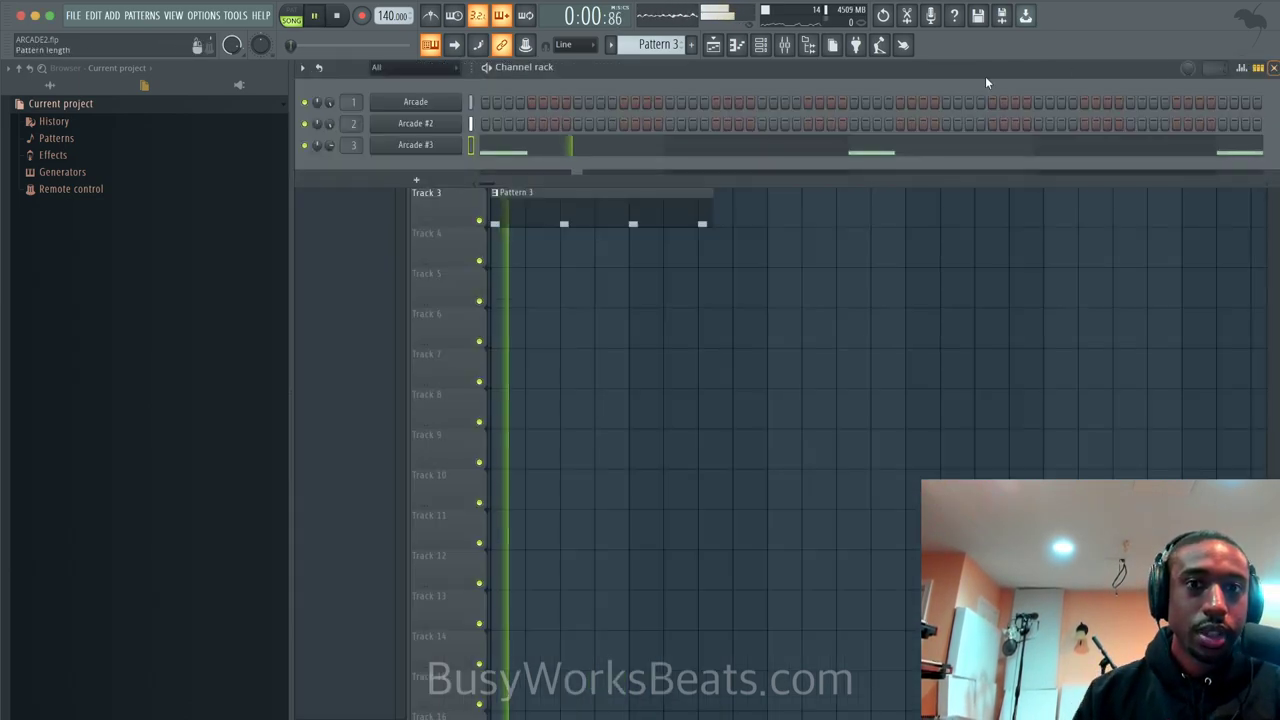
{"action": "left_click", "coordinate": [428, 146]}
{"action": "key", "text": "space"}
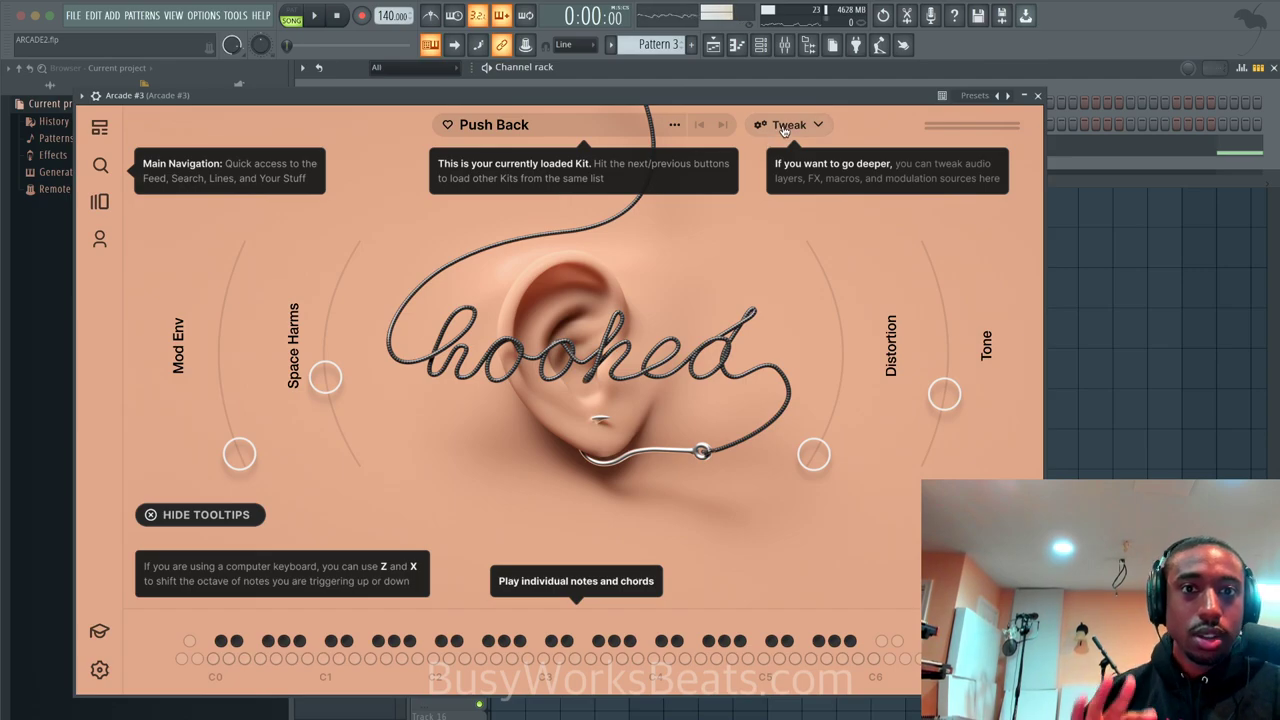
{"action": "left_click", "coordinate": [785, 127]}
{"action": "left_click", "coordinate": [303, 162]}
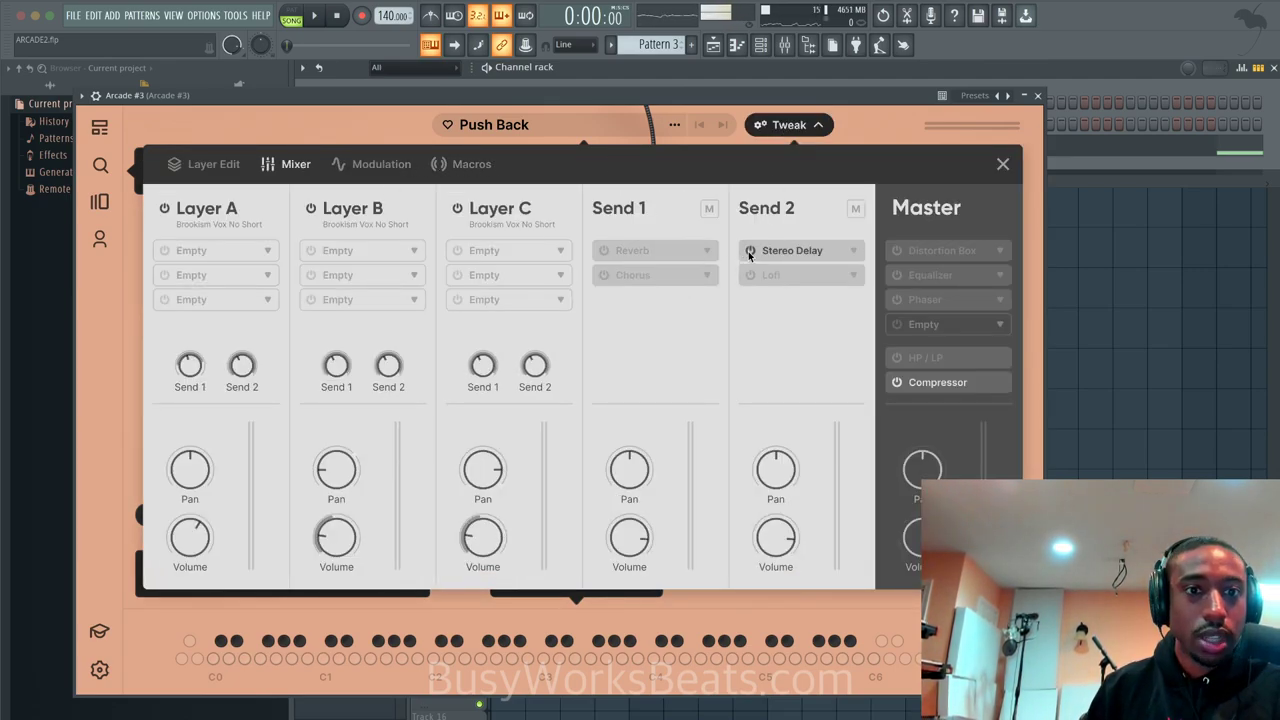
Open the Stereo Delay settings in Send 2 and try its HP and Feedback amounts while playing the song
{"action": "key", "text": "space"}
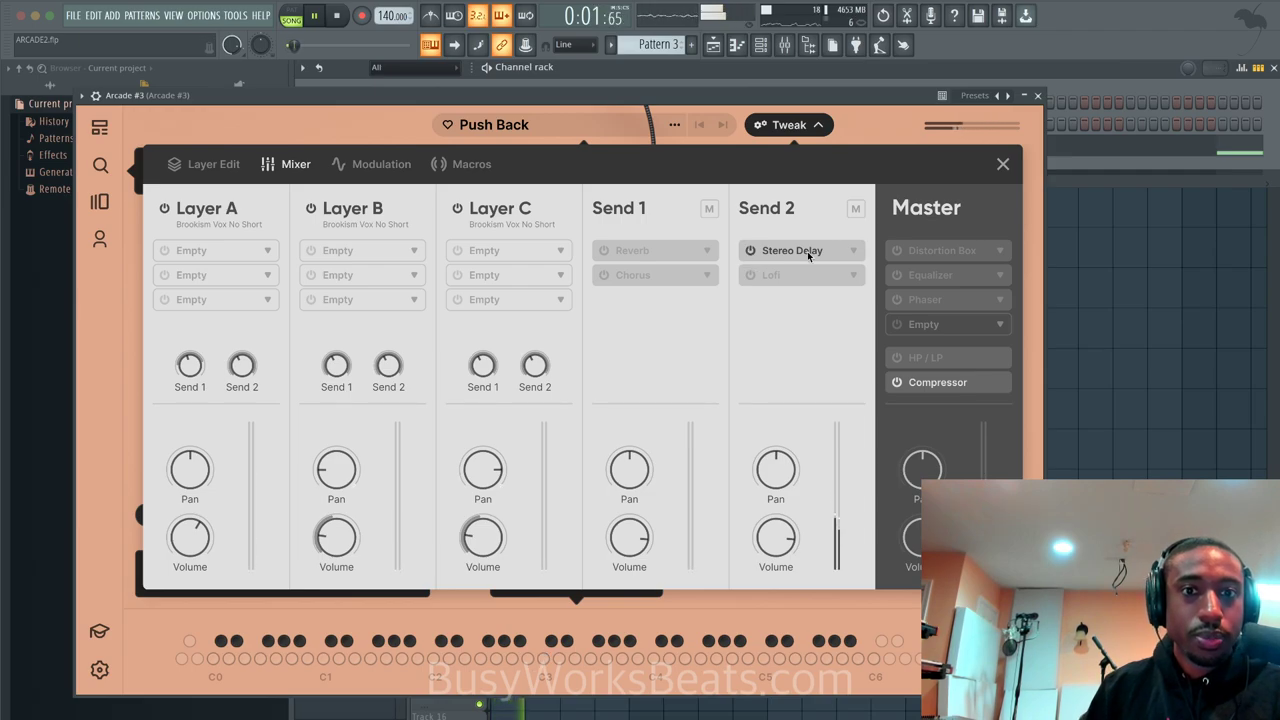
{"action": "left_click", "coordinate": [795, 251]}
{"action": "key", "text": "space"}
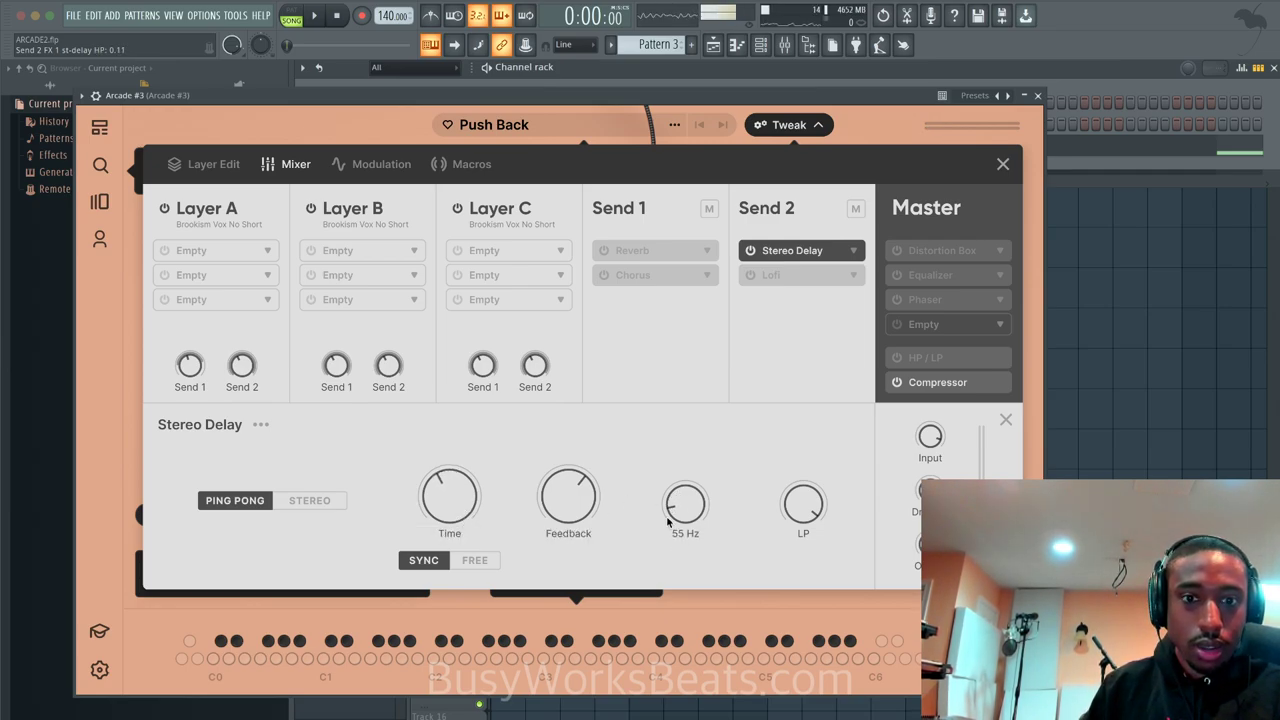
{"action": "key", "text": "space"}
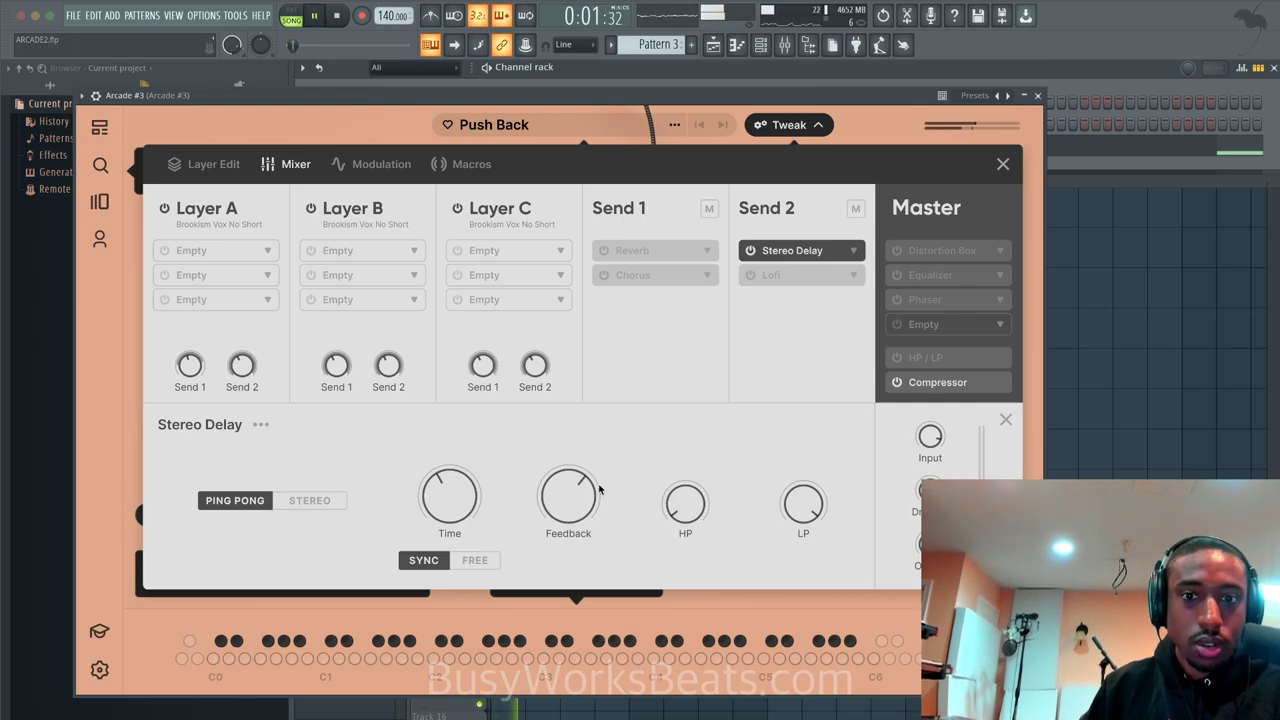
{"action": "mouse_move", "coordinate": [566, 502]}
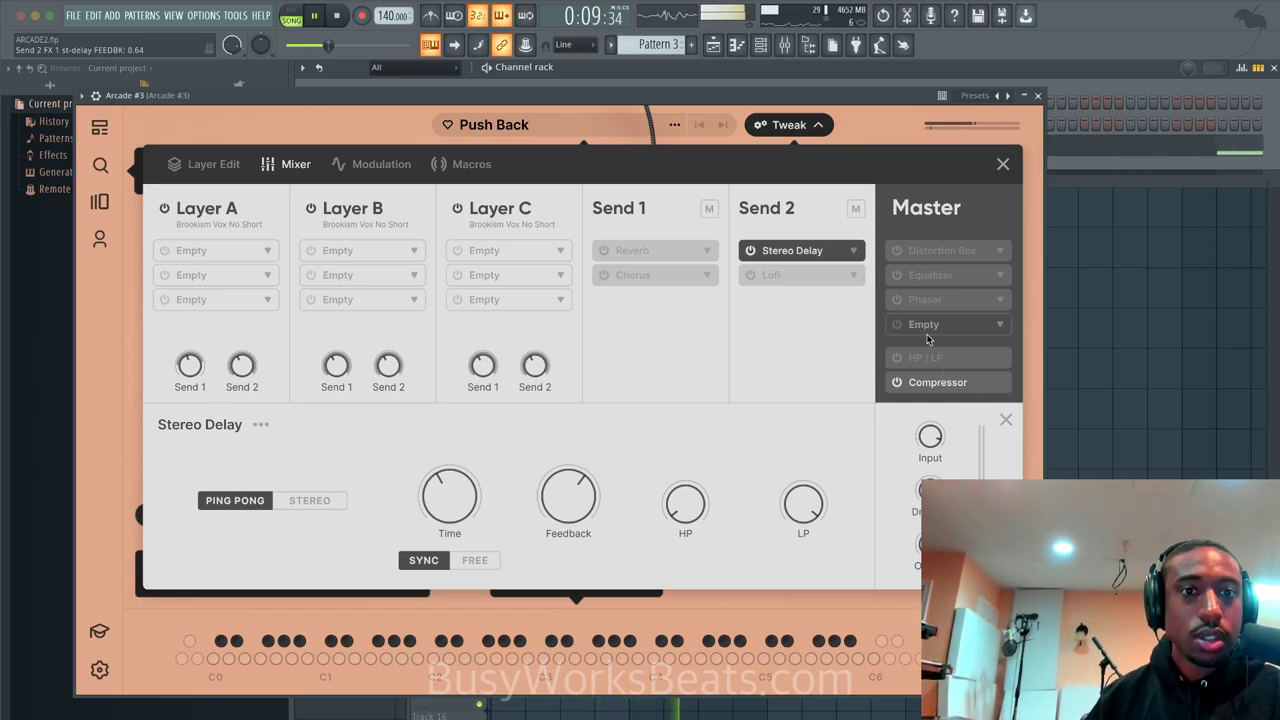
Switch the master Equalizer back on for Push Back, replay the song with it, and close the kit mixer
{"action": "left_click", "coordinate": [930, 276]}
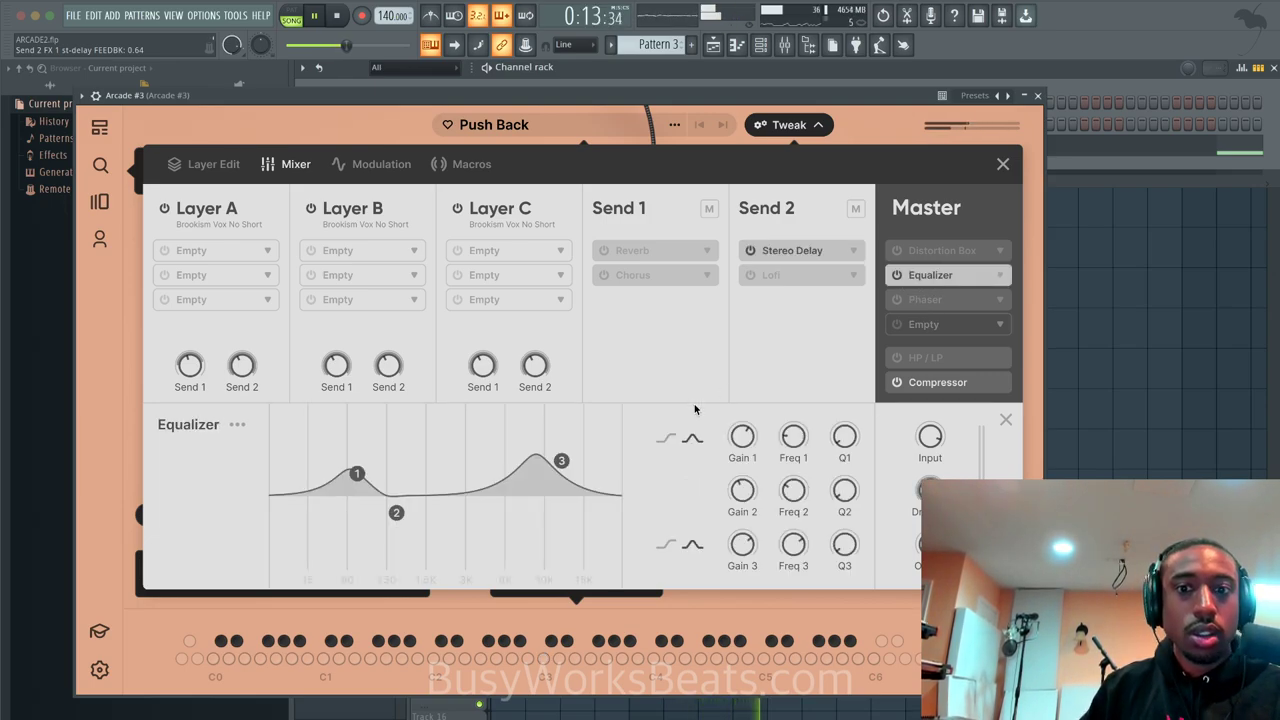
{"action": "key", "text": "space"}
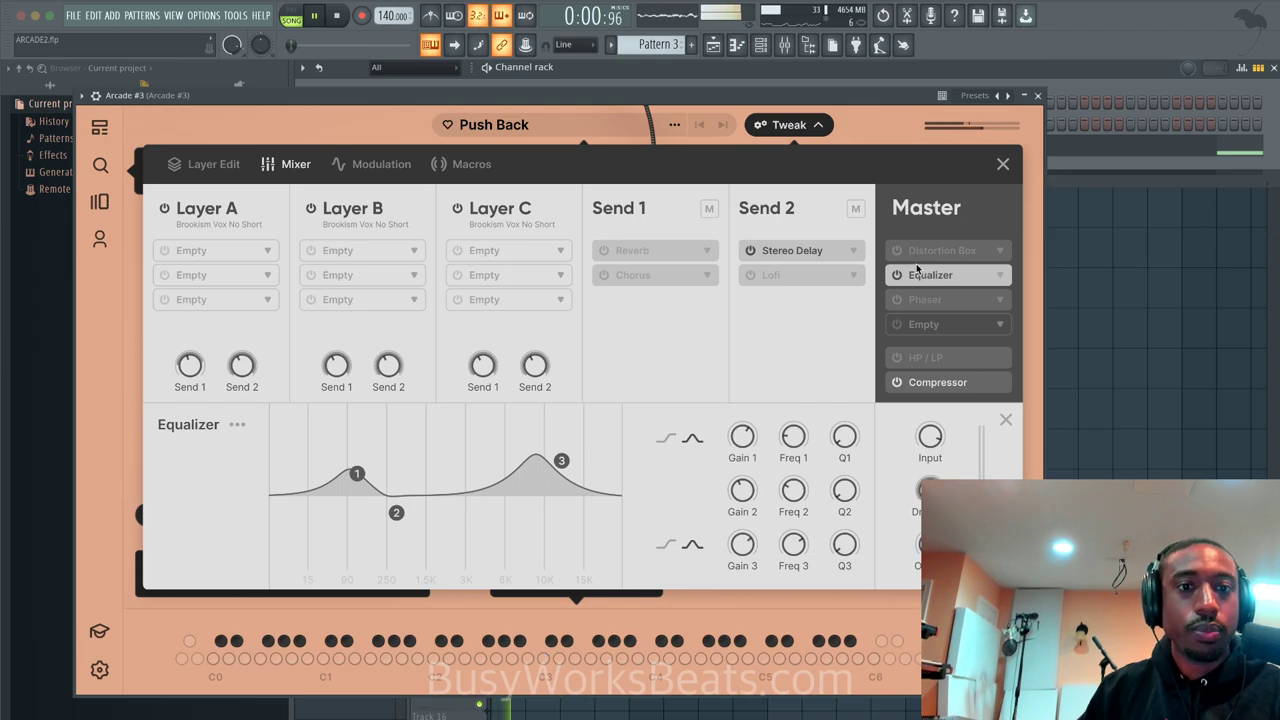
{"action": "left_click", "coordinate": [1003, 168]}
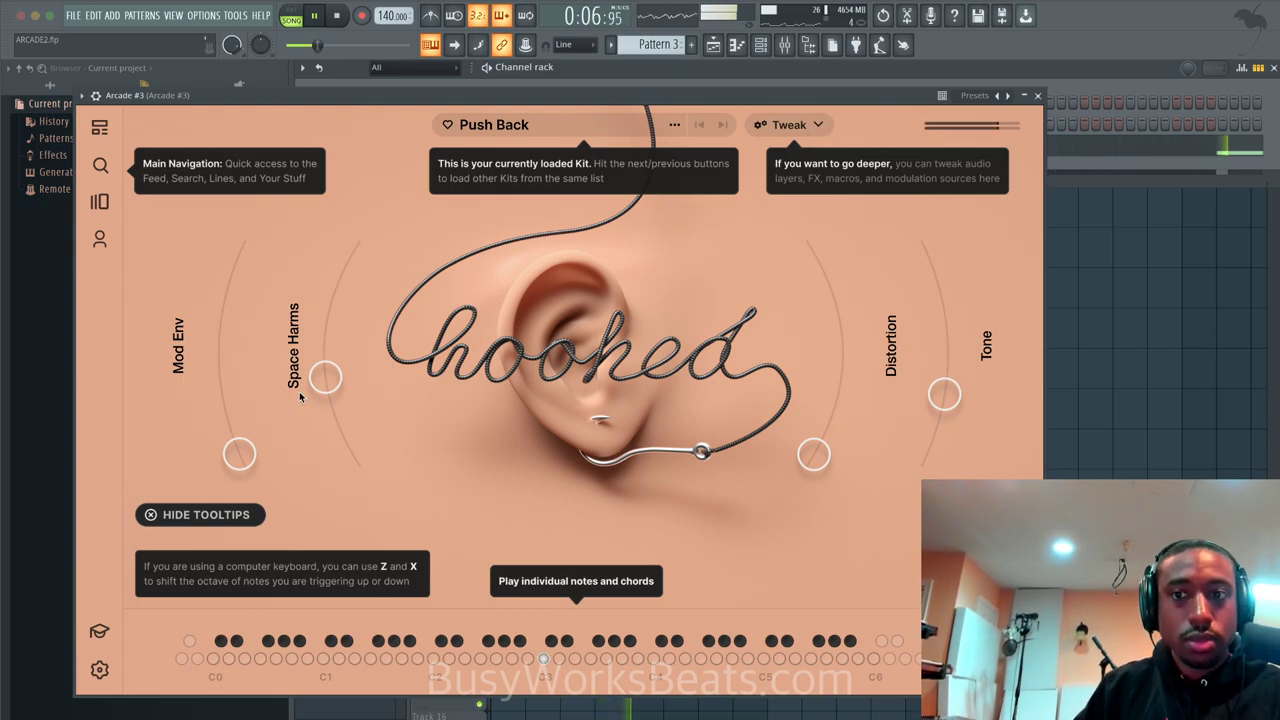
Raise Push Back's Space Harms macro to about three quarters of its range while the song plays
{"action": "left_click_drag", "start_coordinate": [238, 456], "coordinate": [239, 368]}
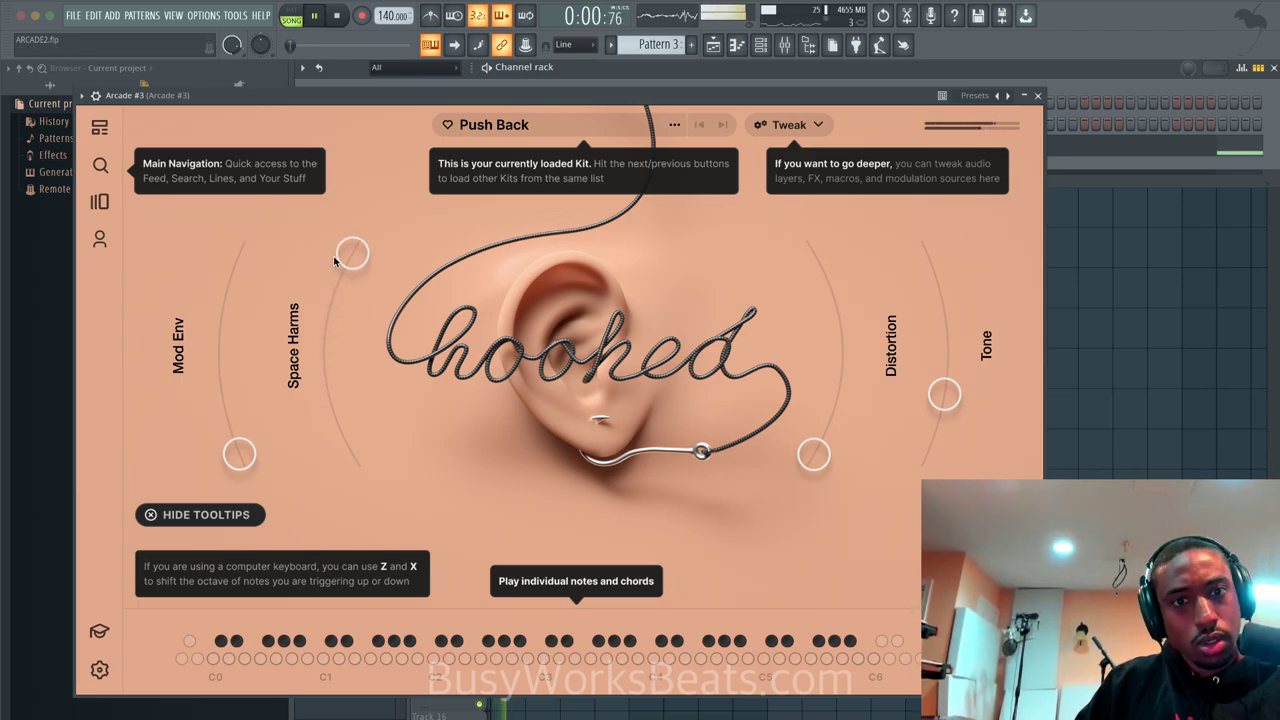
{"action": "key", "text": "space"}
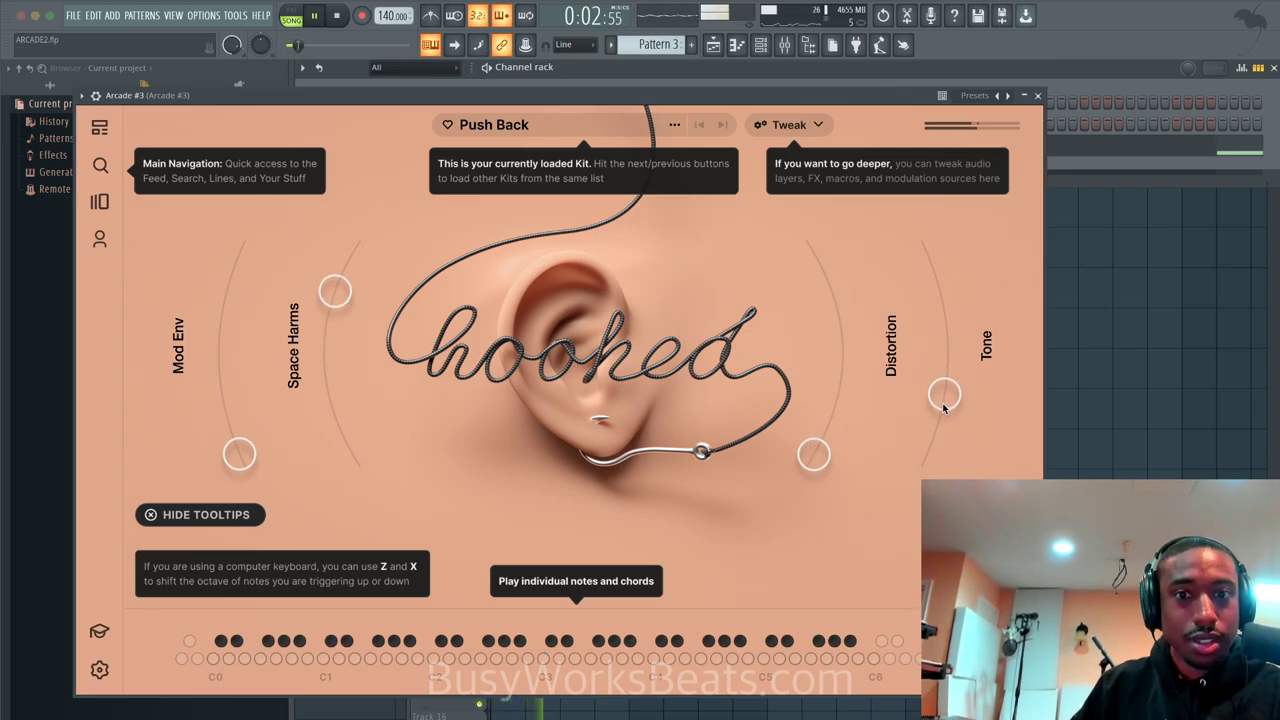
Close the plugin window, set the Arcade #3 channel volume to about 63%, and briefly view the Arcade #2 channel settings
{"action": "left_click", "coordinate": [1038, 97]}
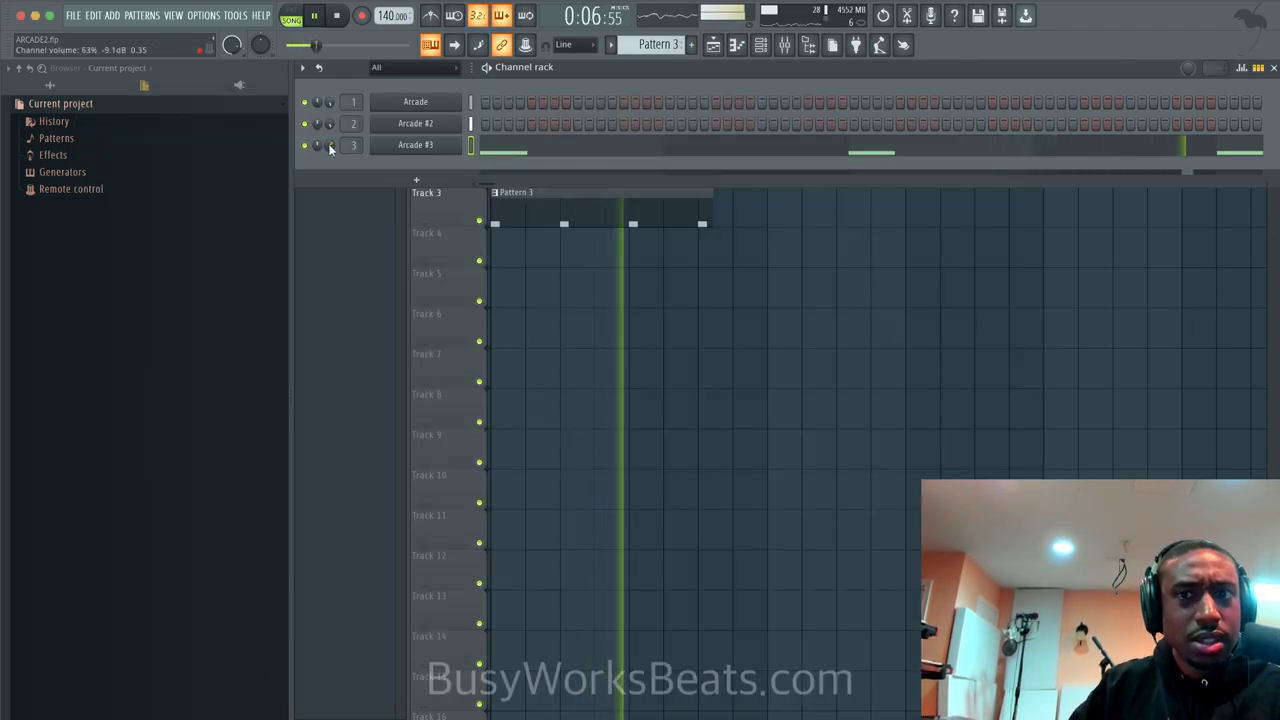
{"action": "left_click", "coordinate": [415, 123]}
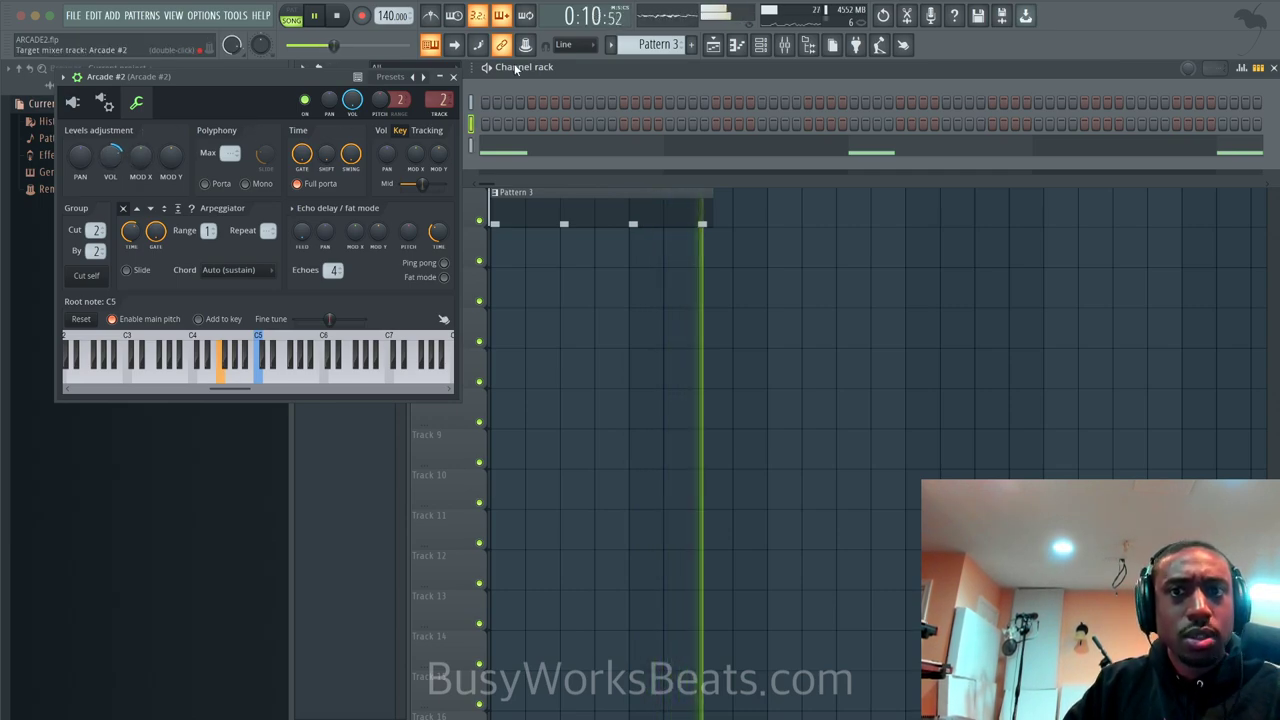
{"action": "left_click", "coordinate": [453, 76]}
Place a second Pattern 3 clip at bar 9 on playlist Track 3, and play the song through to its end
{"action": "left_click", "coordinate": [569, 213]}
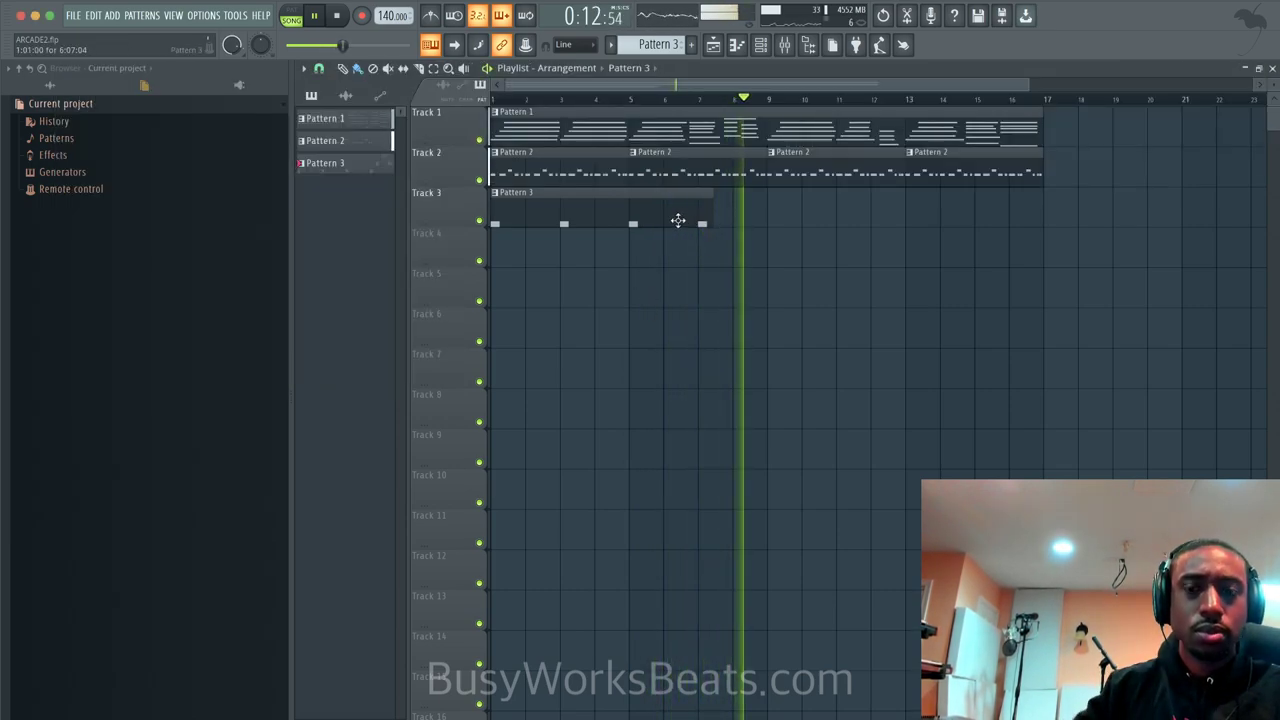
{"action": "left_click", "coordinate": [772, 215]}
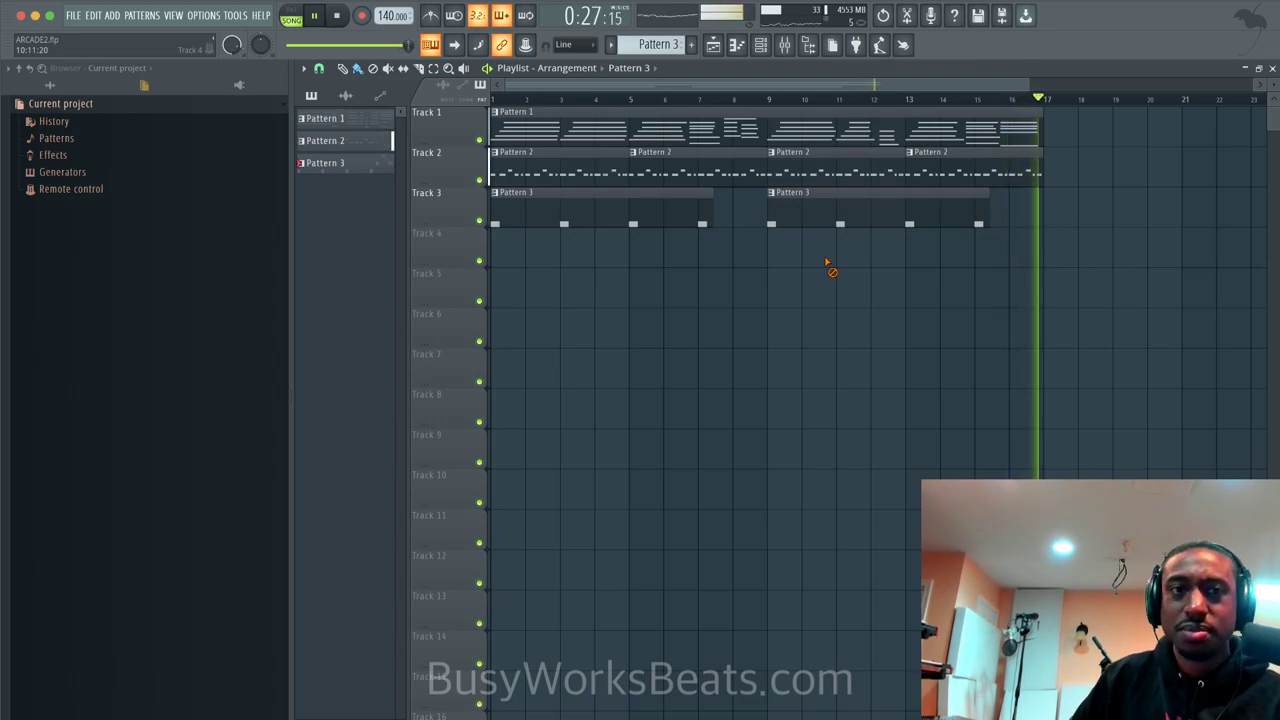
{"action": "key", "text": "space"}
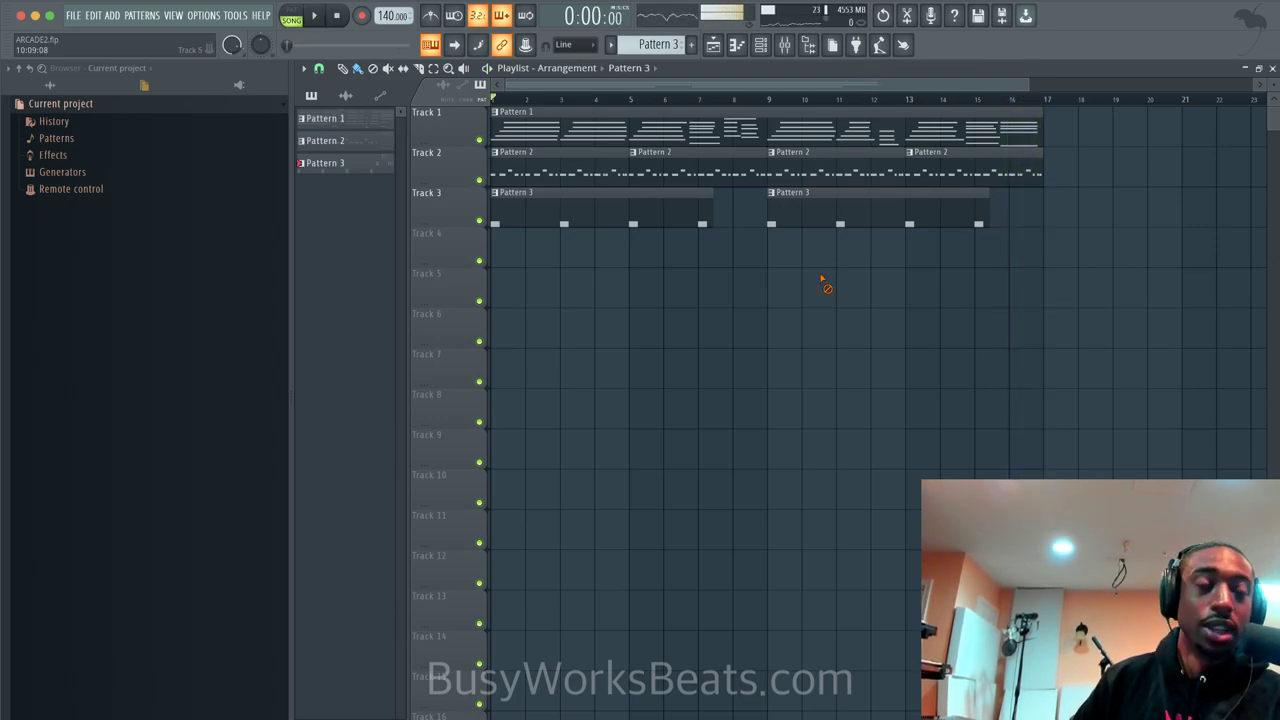